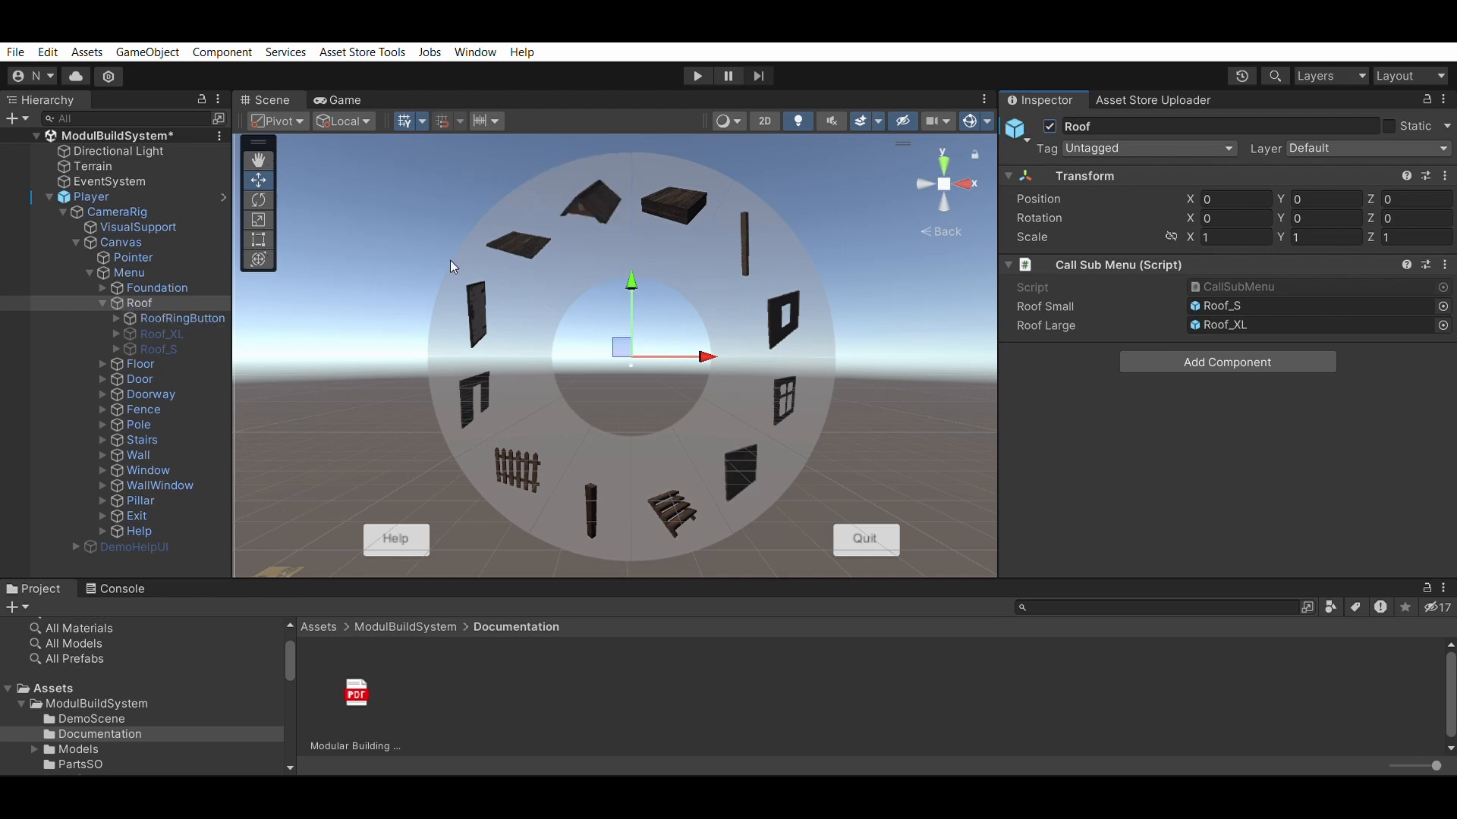
- Inspect the Roof group's RoofRingButton, Roof_XL and Roof_S by temporarily toggling their active states
click(189, 318)
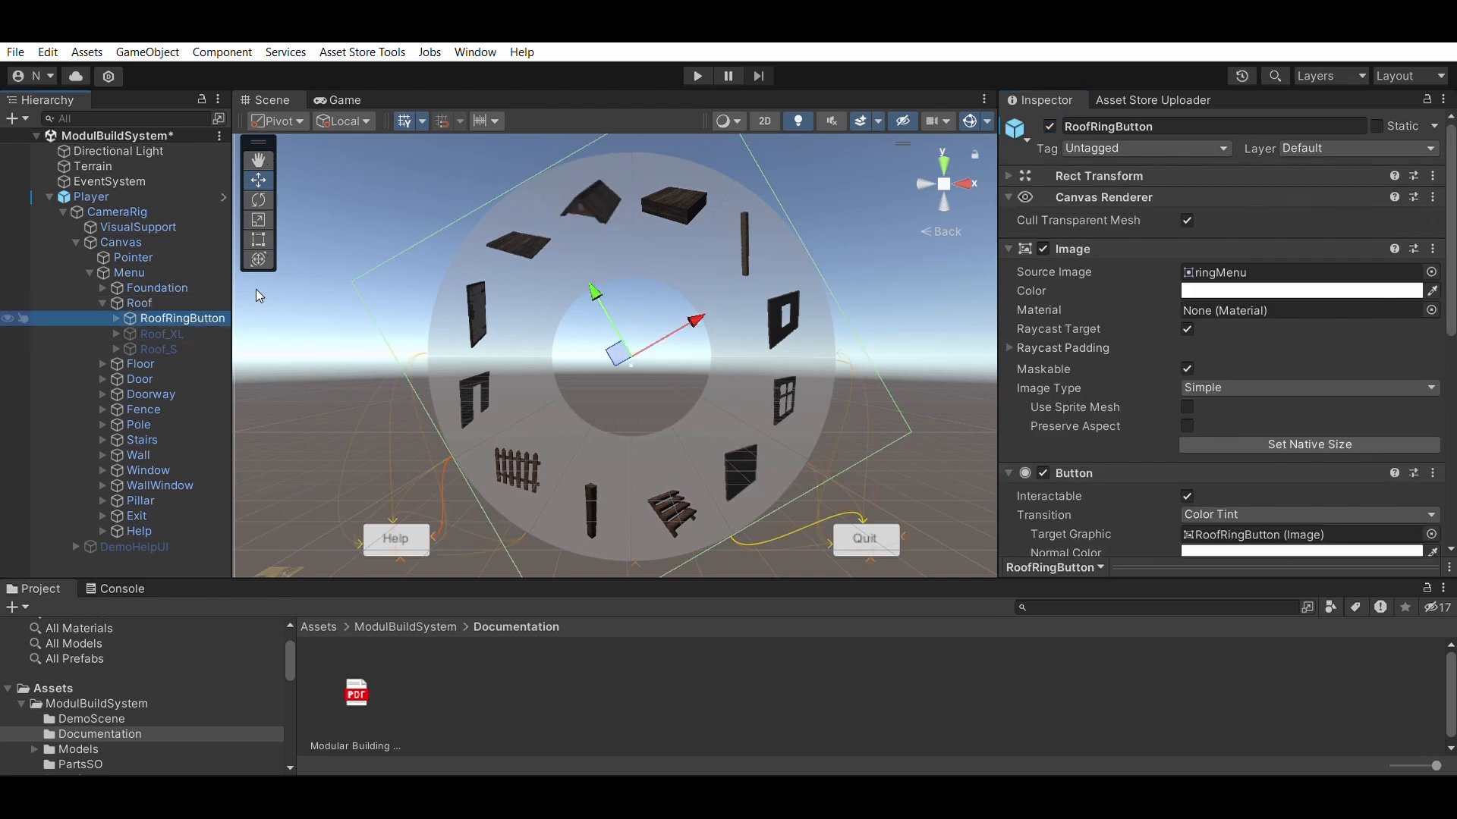
click(1049, 125)
click(1049, 125)
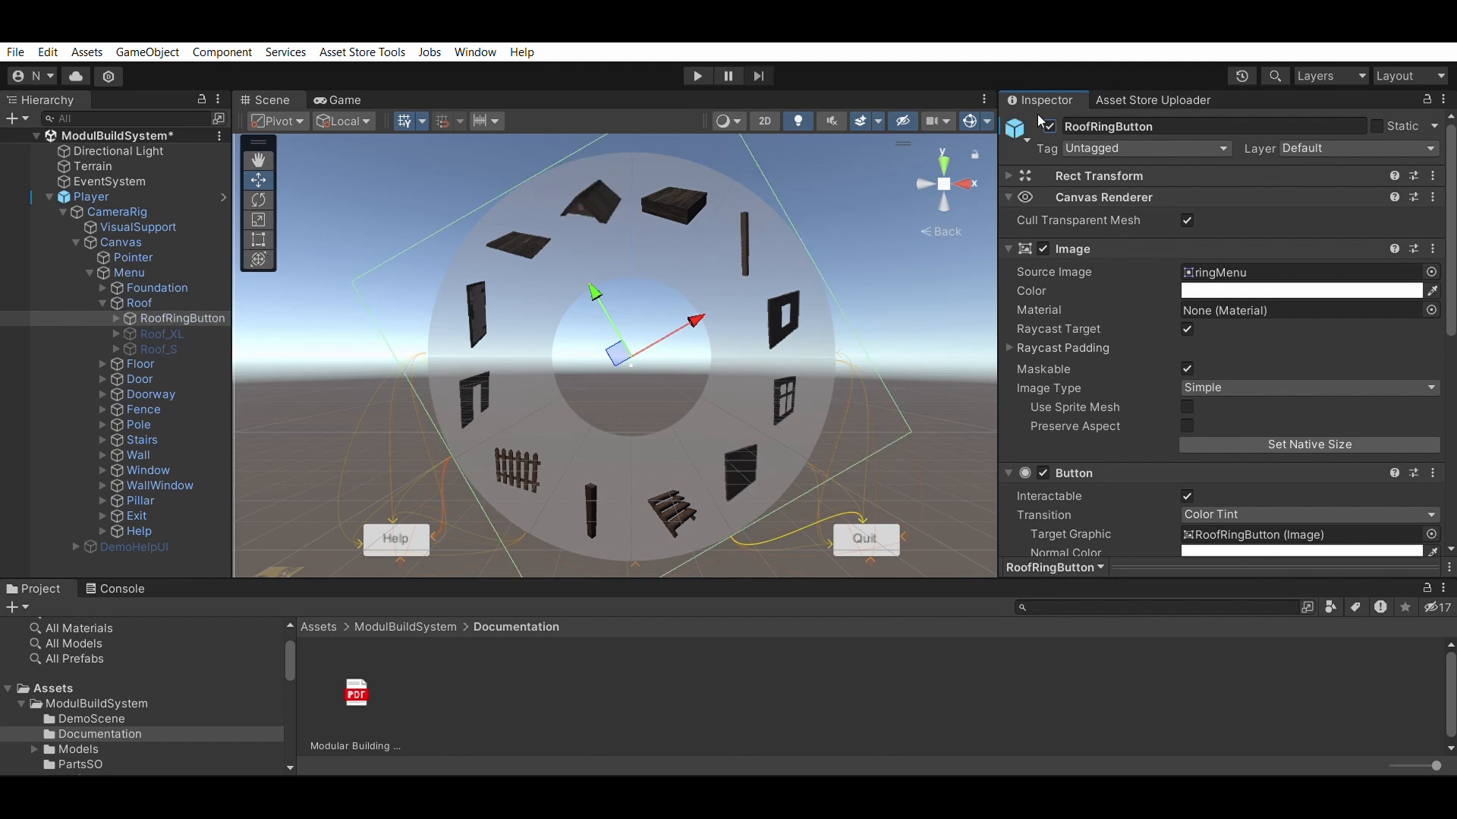
click(153, 312)
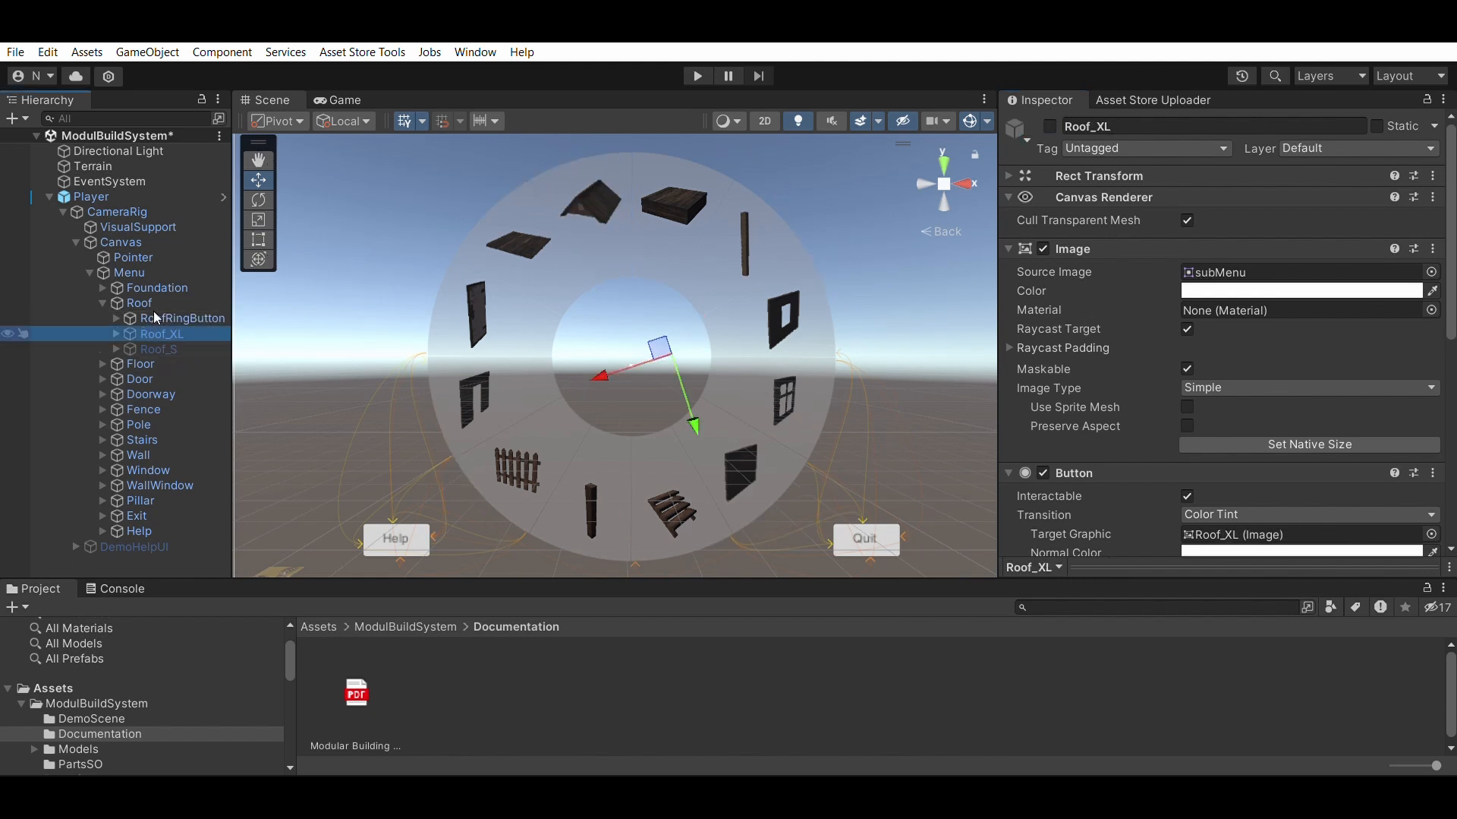
click(1049, 125)
click(1050, 125)
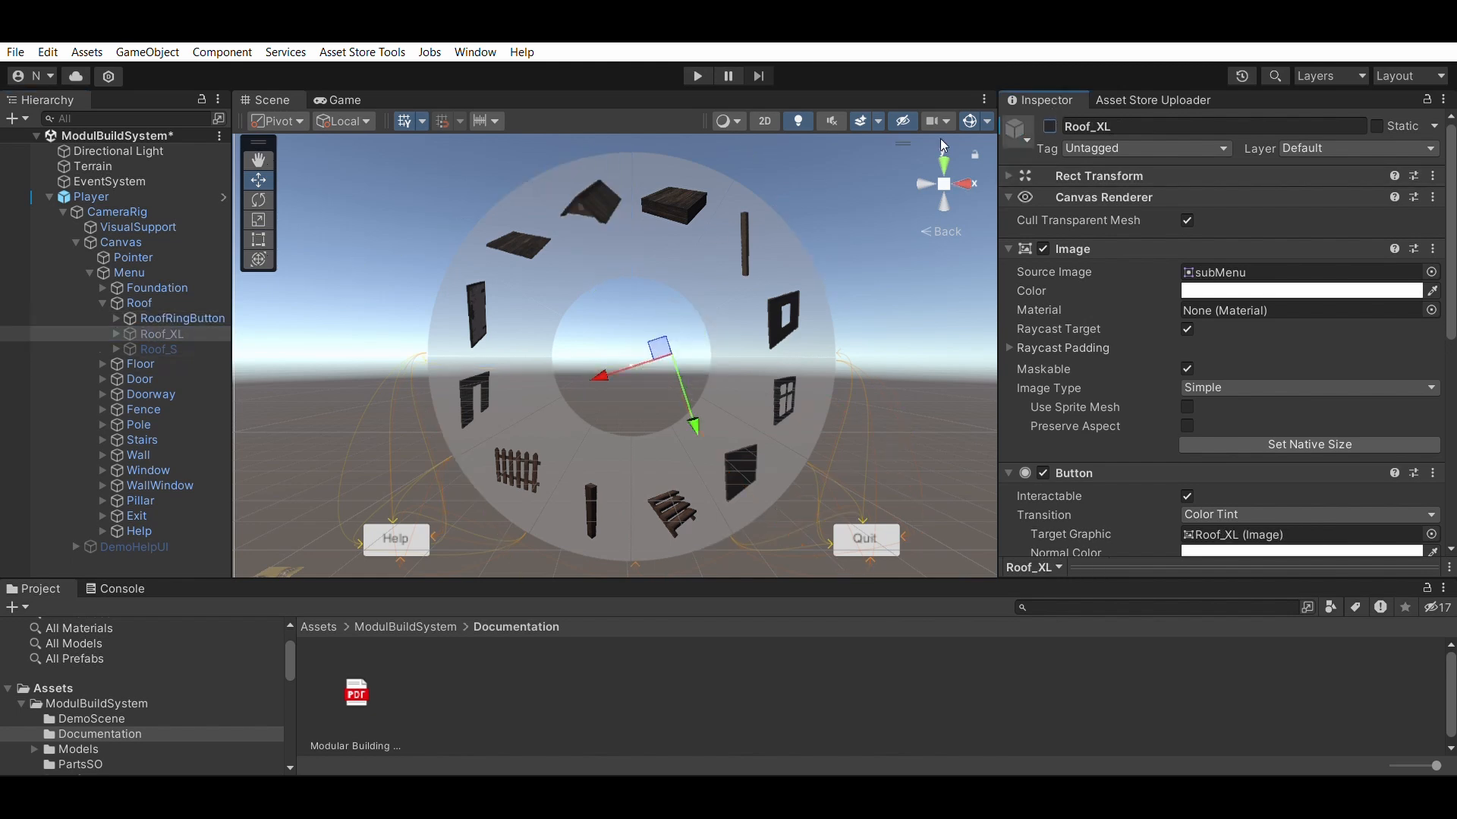
click(184, 348)
click(1049, 125)
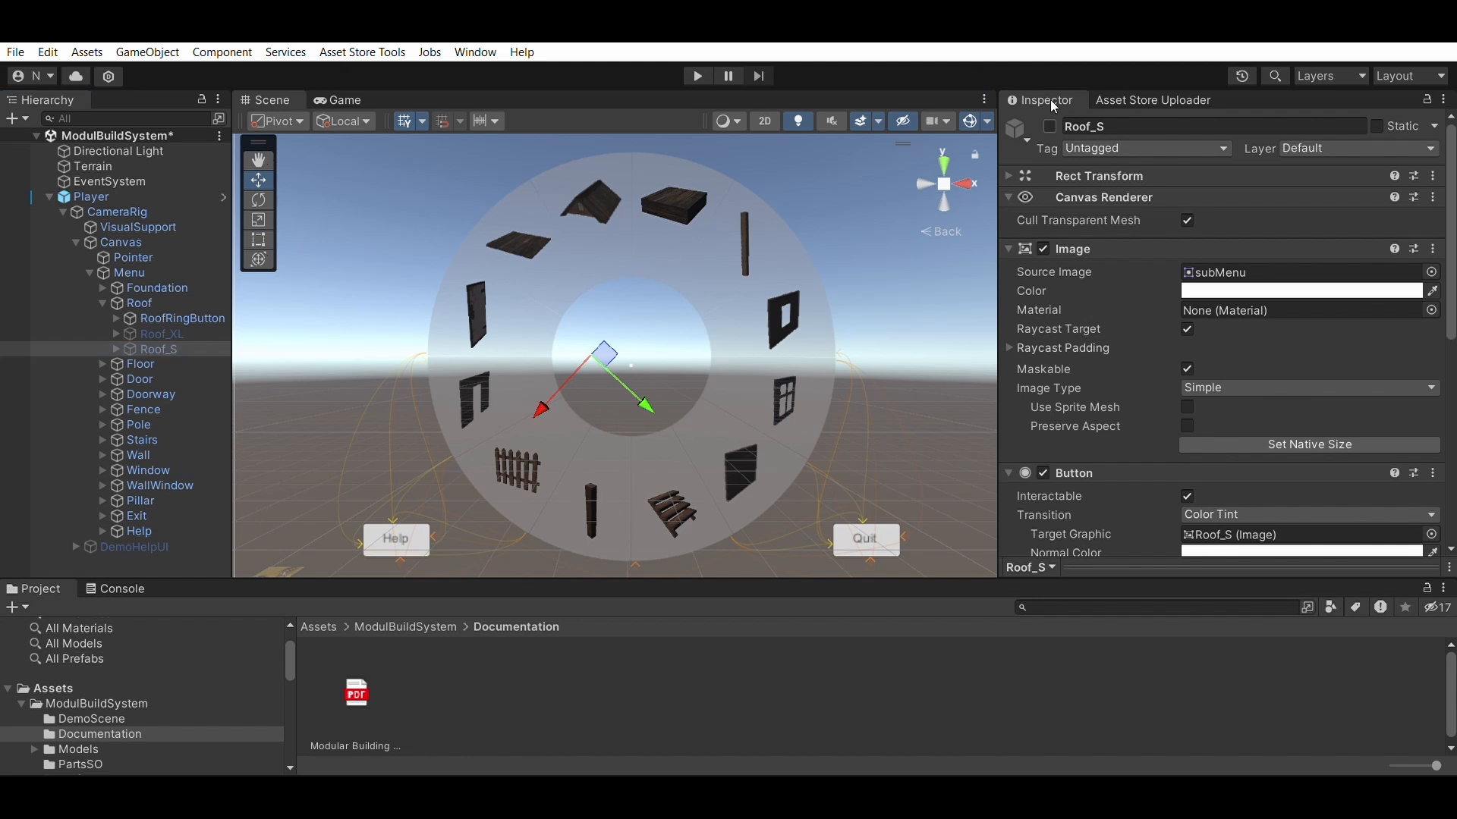
click(132, 301)
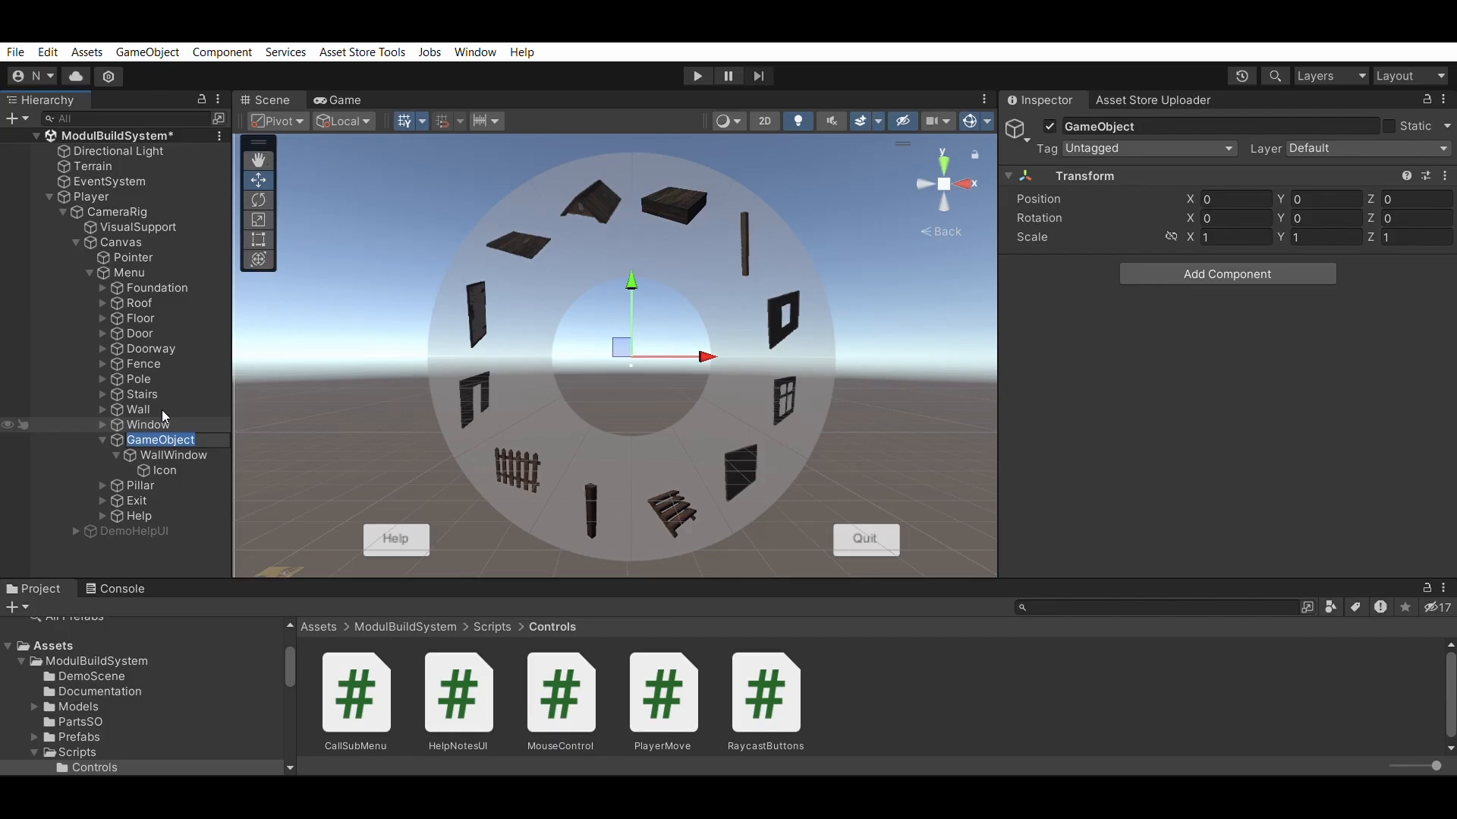
- Name the new parent object WallWindow and attach the CallSubMenu script to it
text(WallWindow)
key(Return)
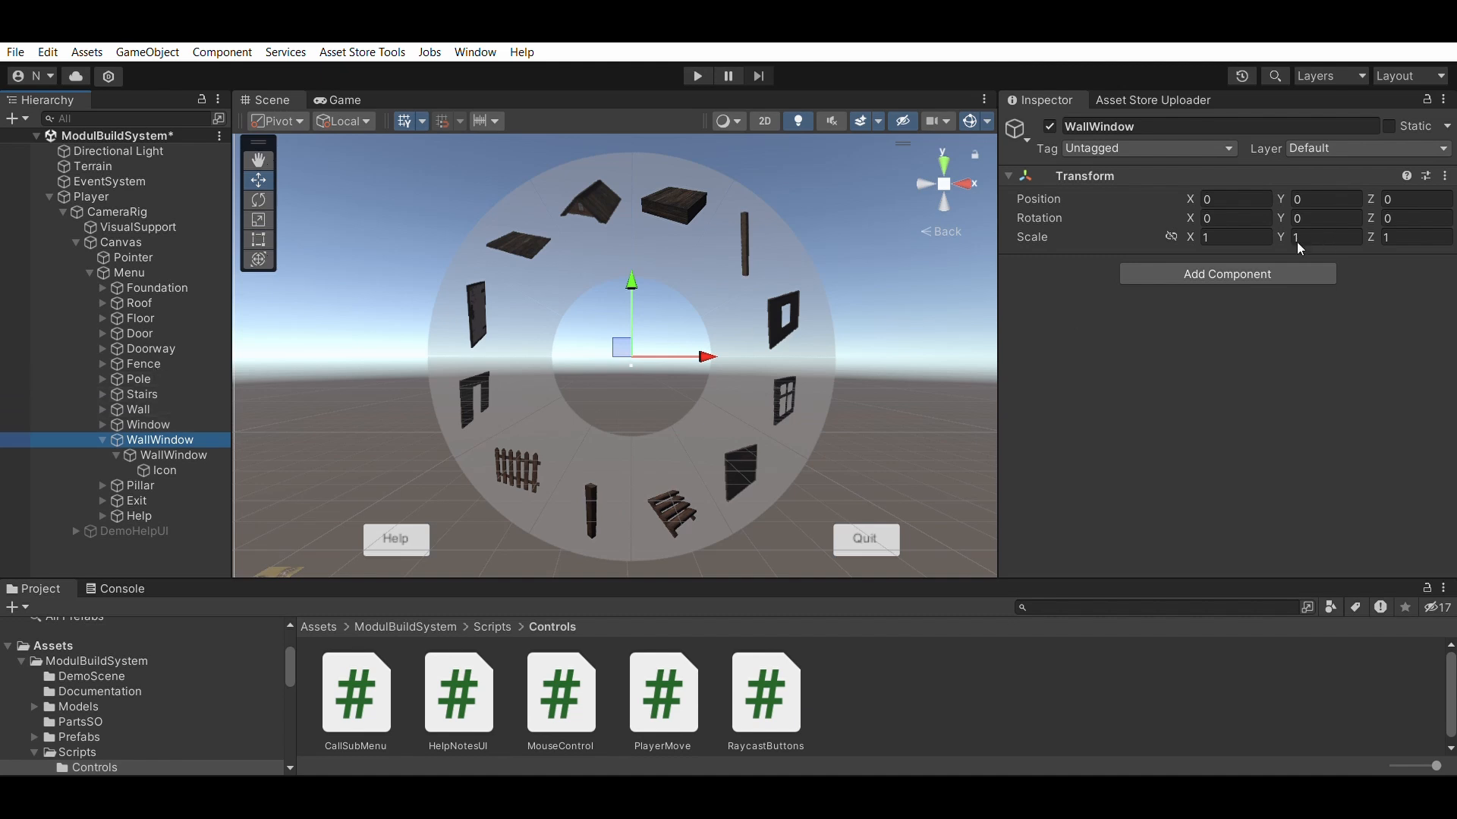
click(1259, 265)
click(1204, 317)
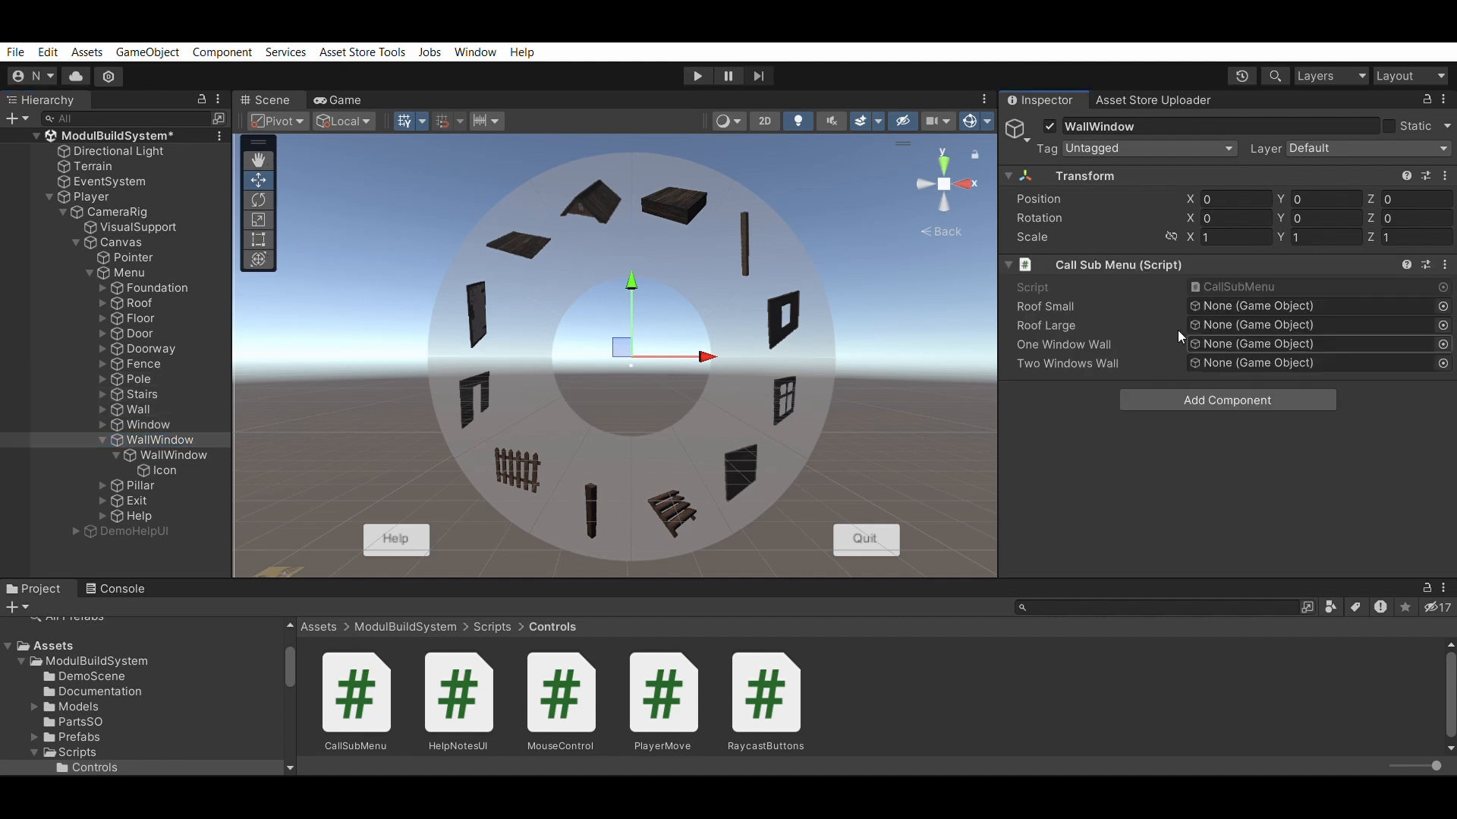
- Rename the inner WallWindow button as WallWindowRingButton and paste copies of Roof_XL and Roof_S beside it in the WallWindow group
text(tton)
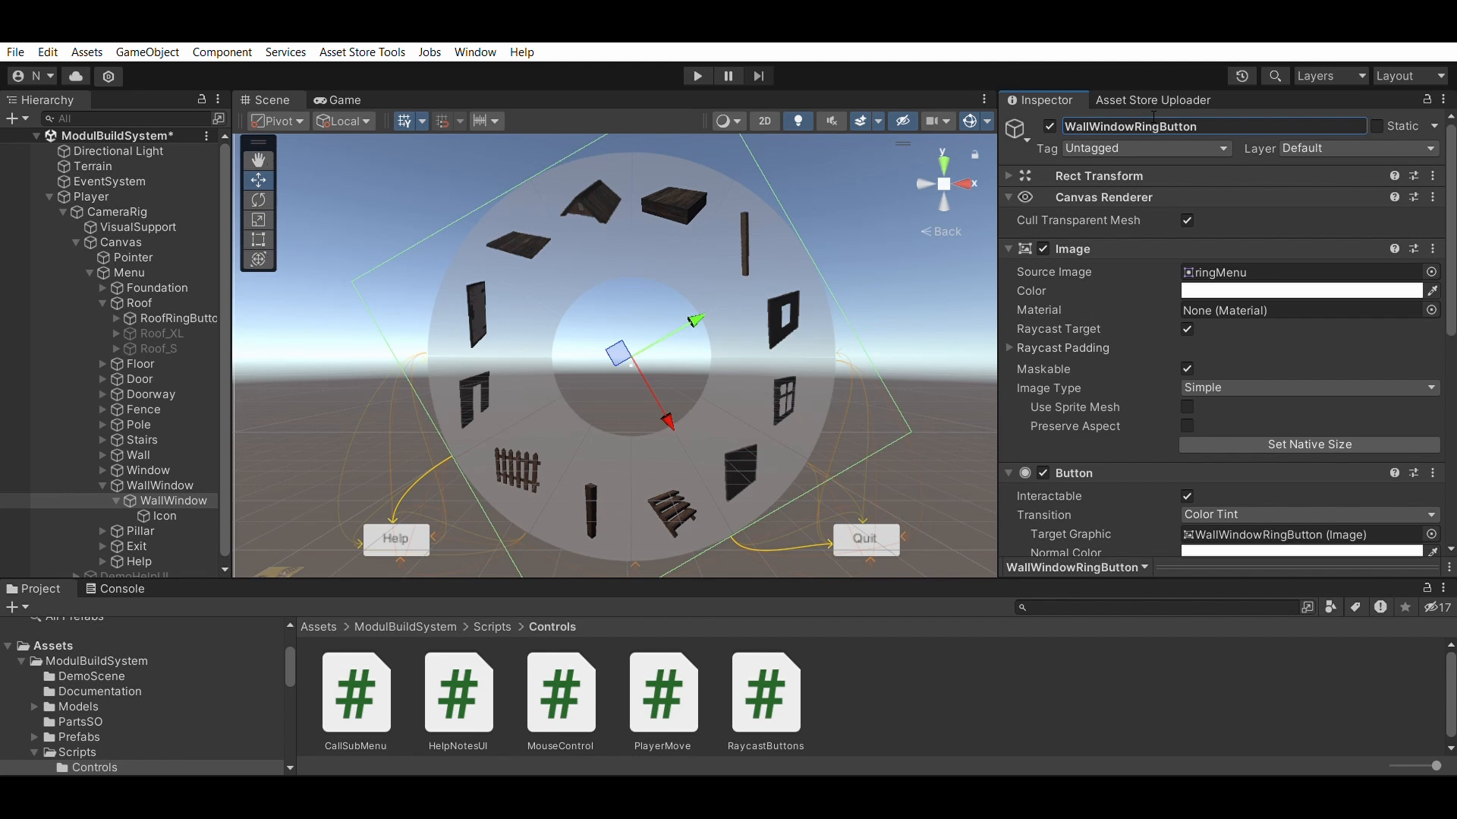
click(177, 326)
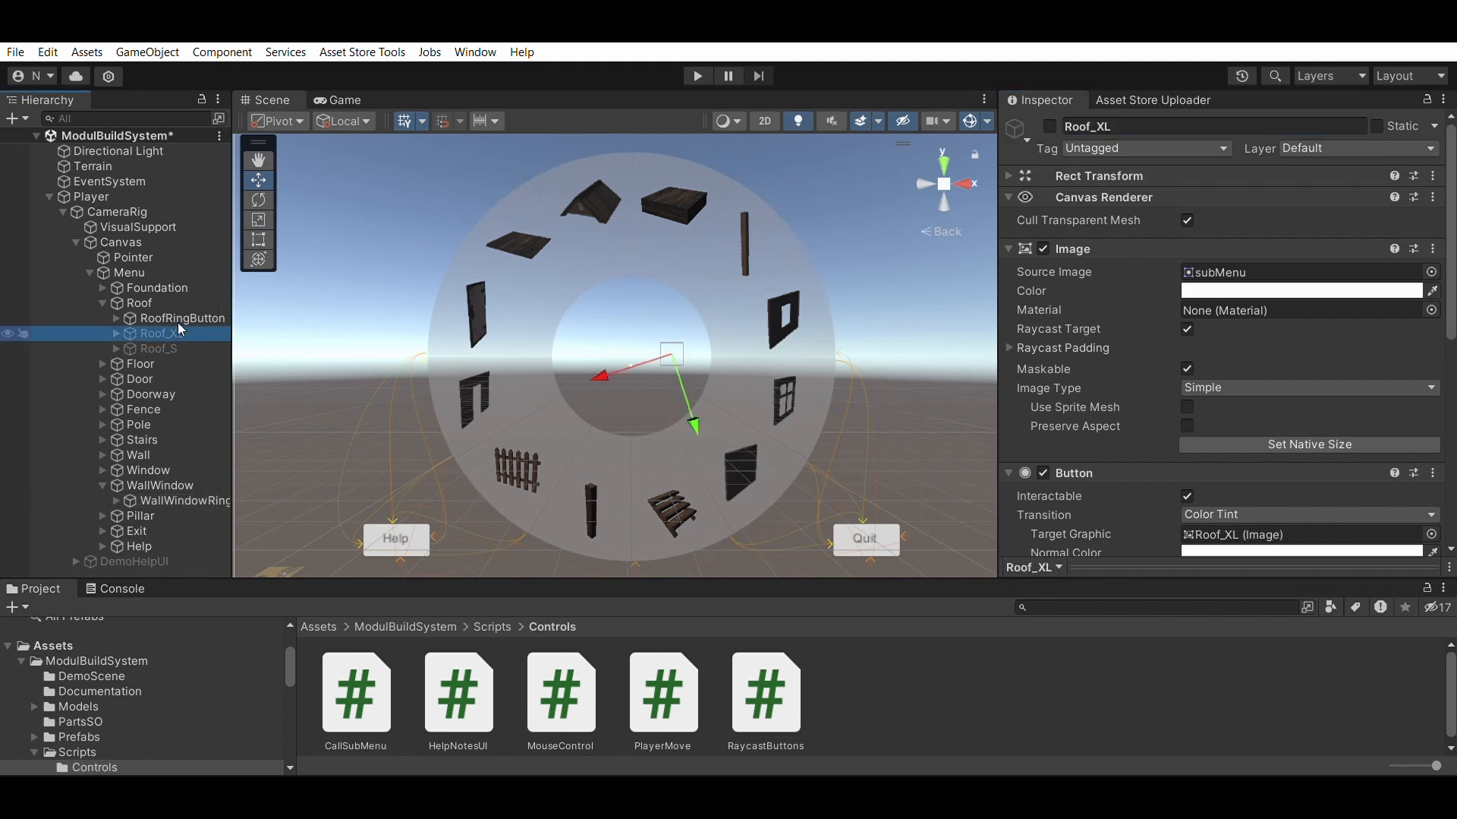
key(shift+Down)
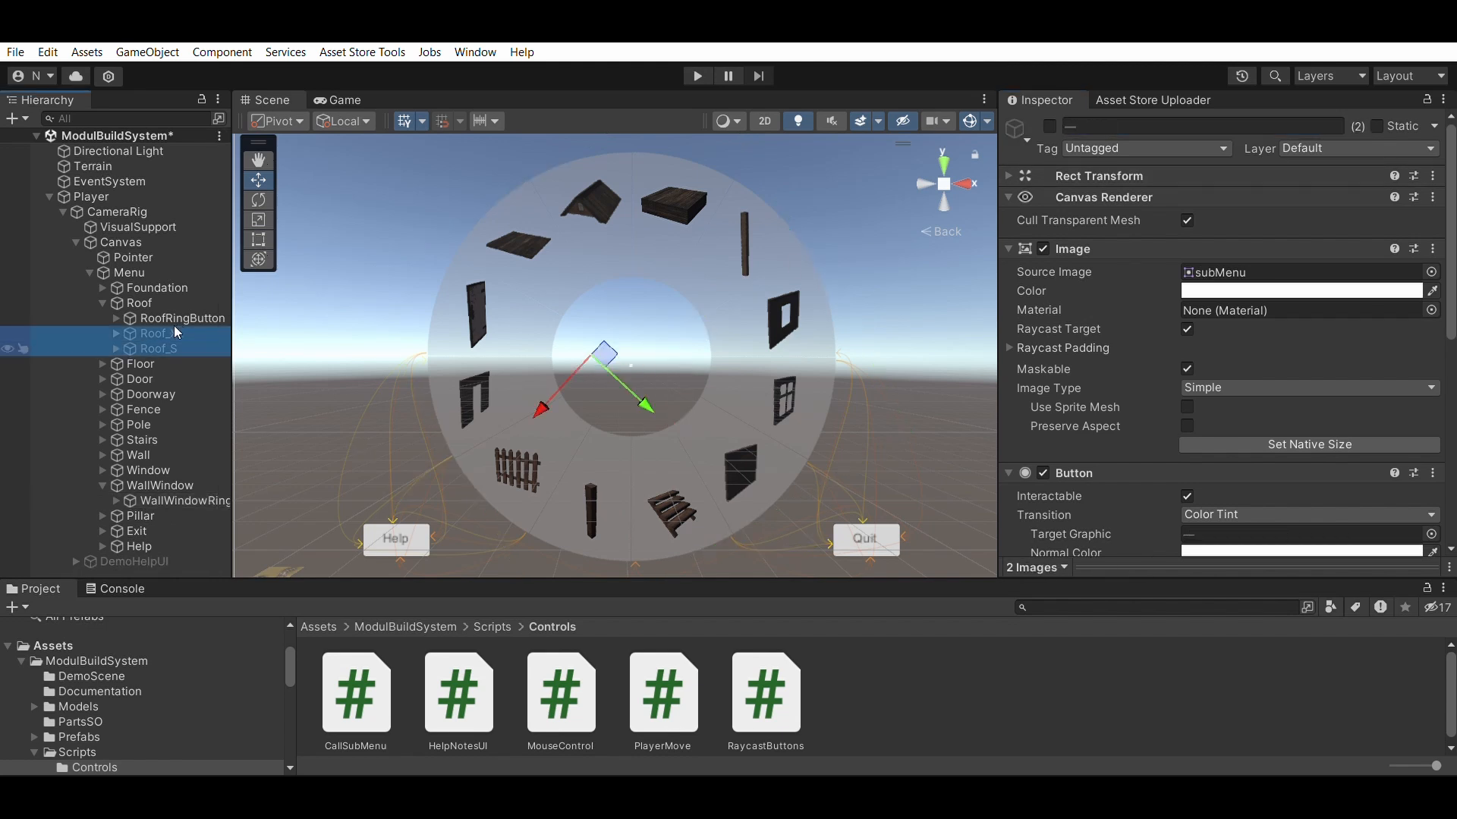
click(145, 495)
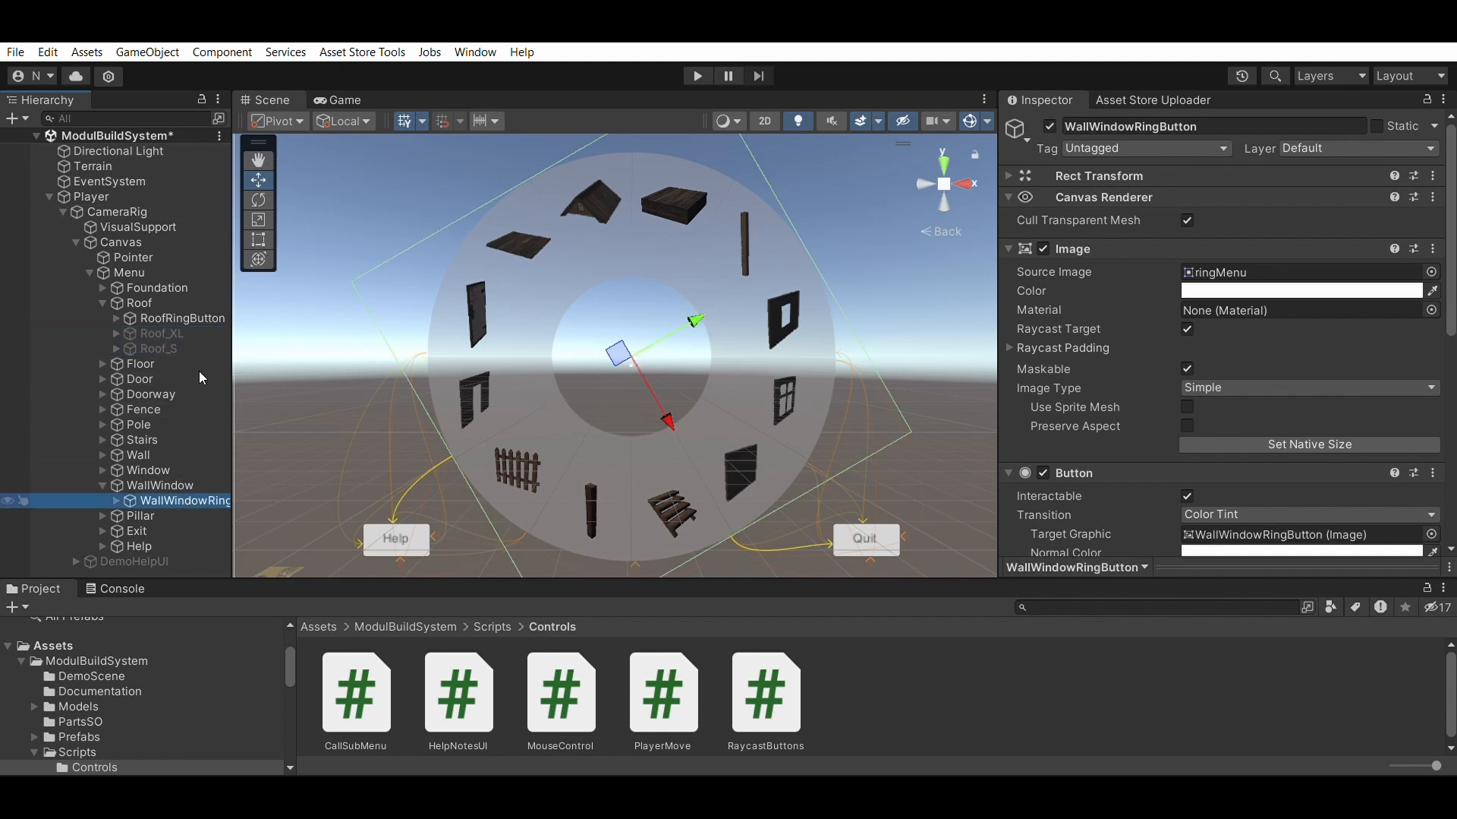
key(ctrl+v)
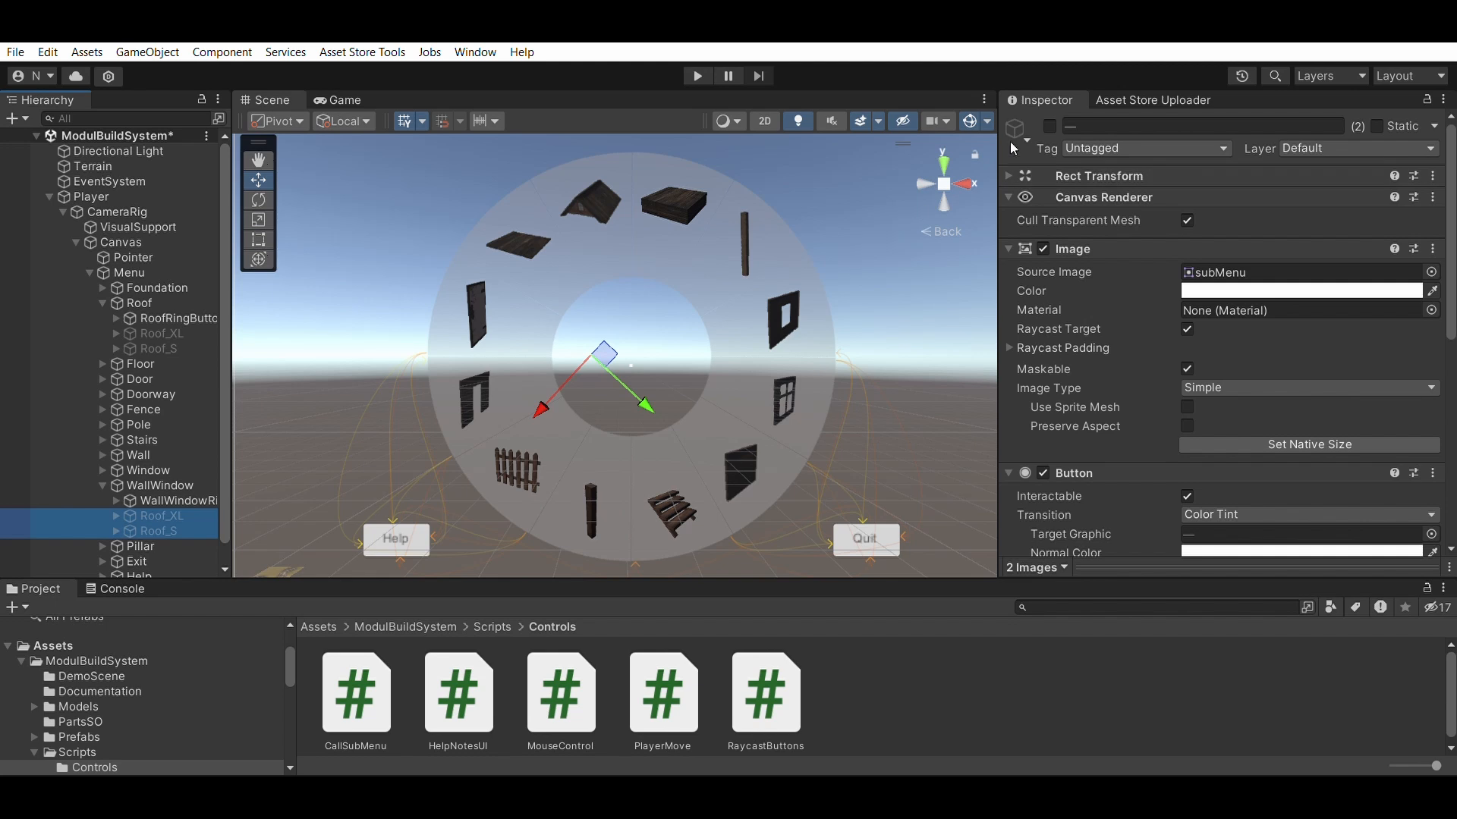
click(1049, 124)
click(1049, 123)
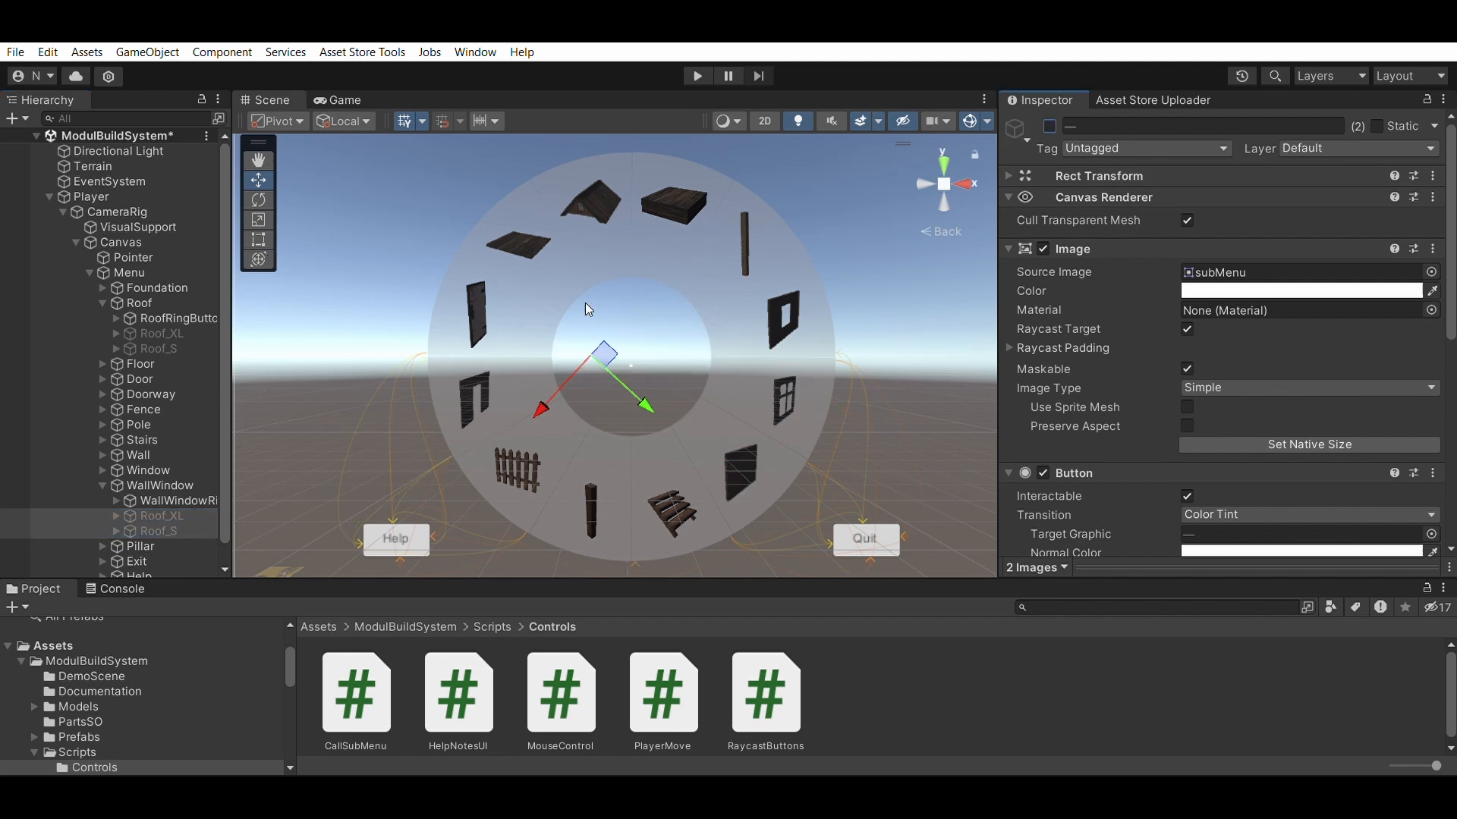
- Expand the copied Roof_XL and Roof_S objects under WallWindow and select the Icon of the Roof_XL copy
click(116, 515)
scroll(117, 510, down, 1)
click(116, 508)
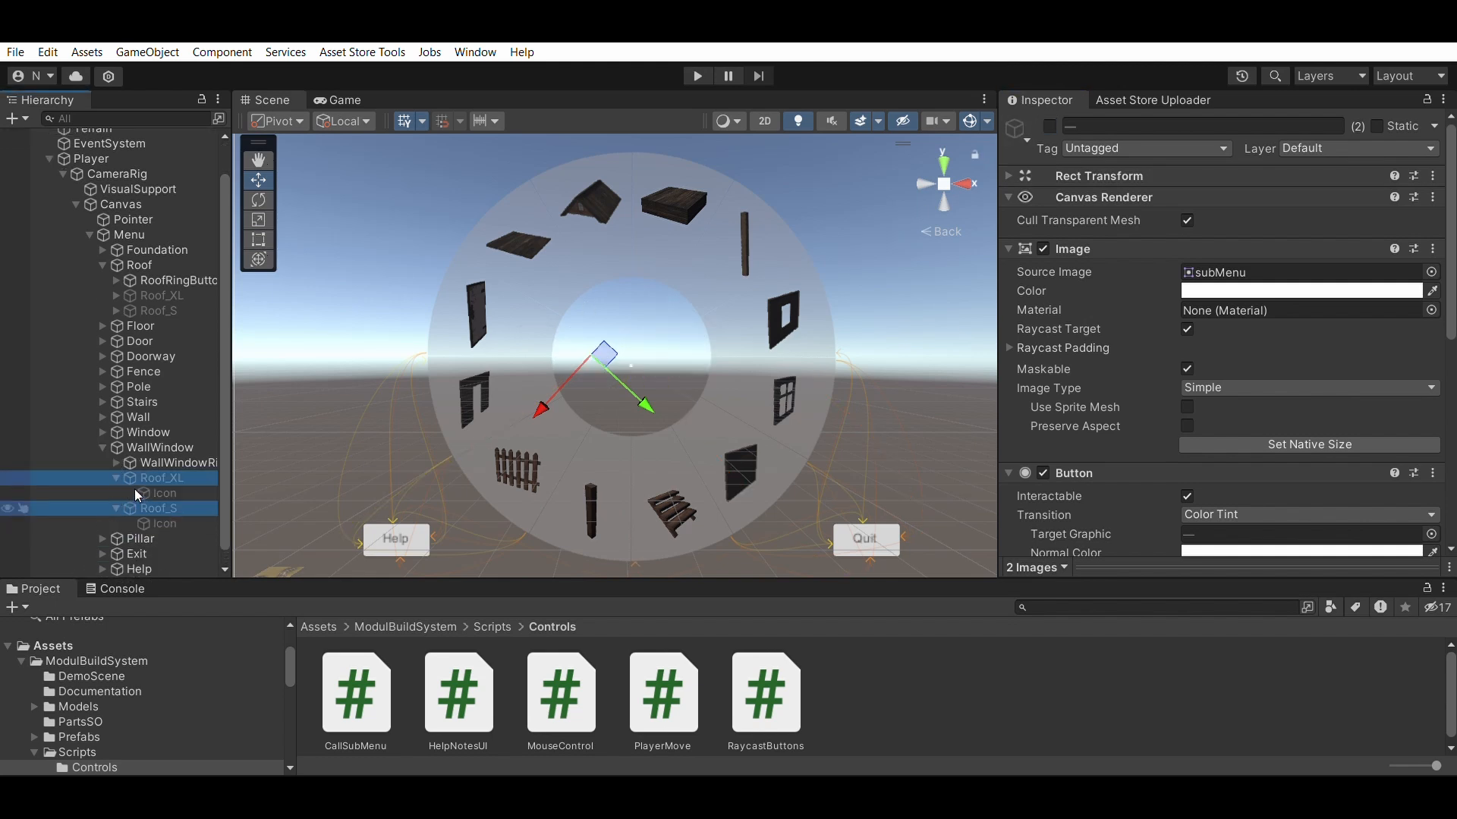
click(144, 493)
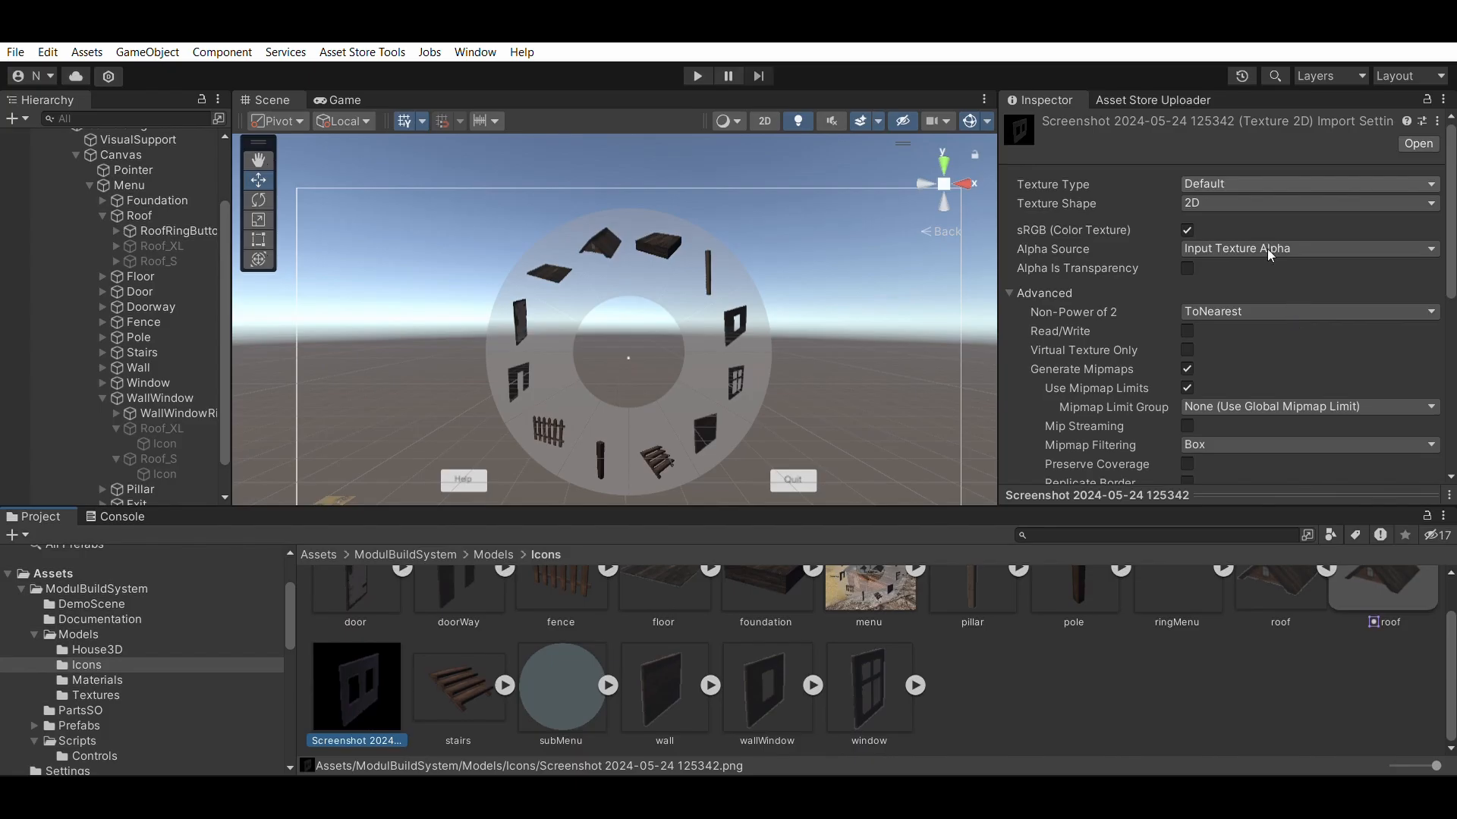
- Convert the two-window wall screenshot texture to a sprite, apply the import settings and rename the file as wall2windows
click(1267, 249)
scroll(1363, 351, down, 5)
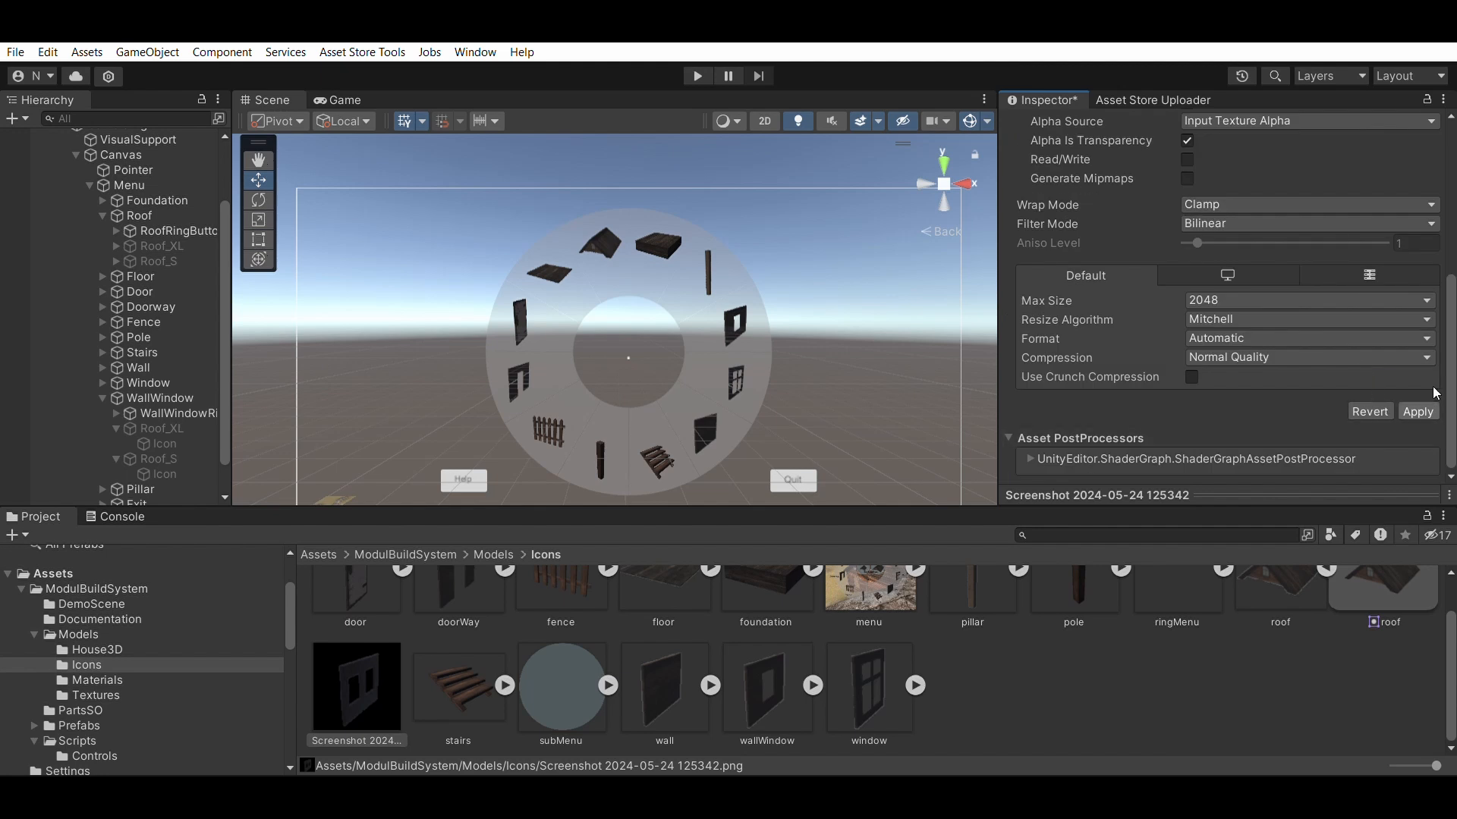
click(1416, 411)
click(369, 735)
text(wall2windows)
key(Return)
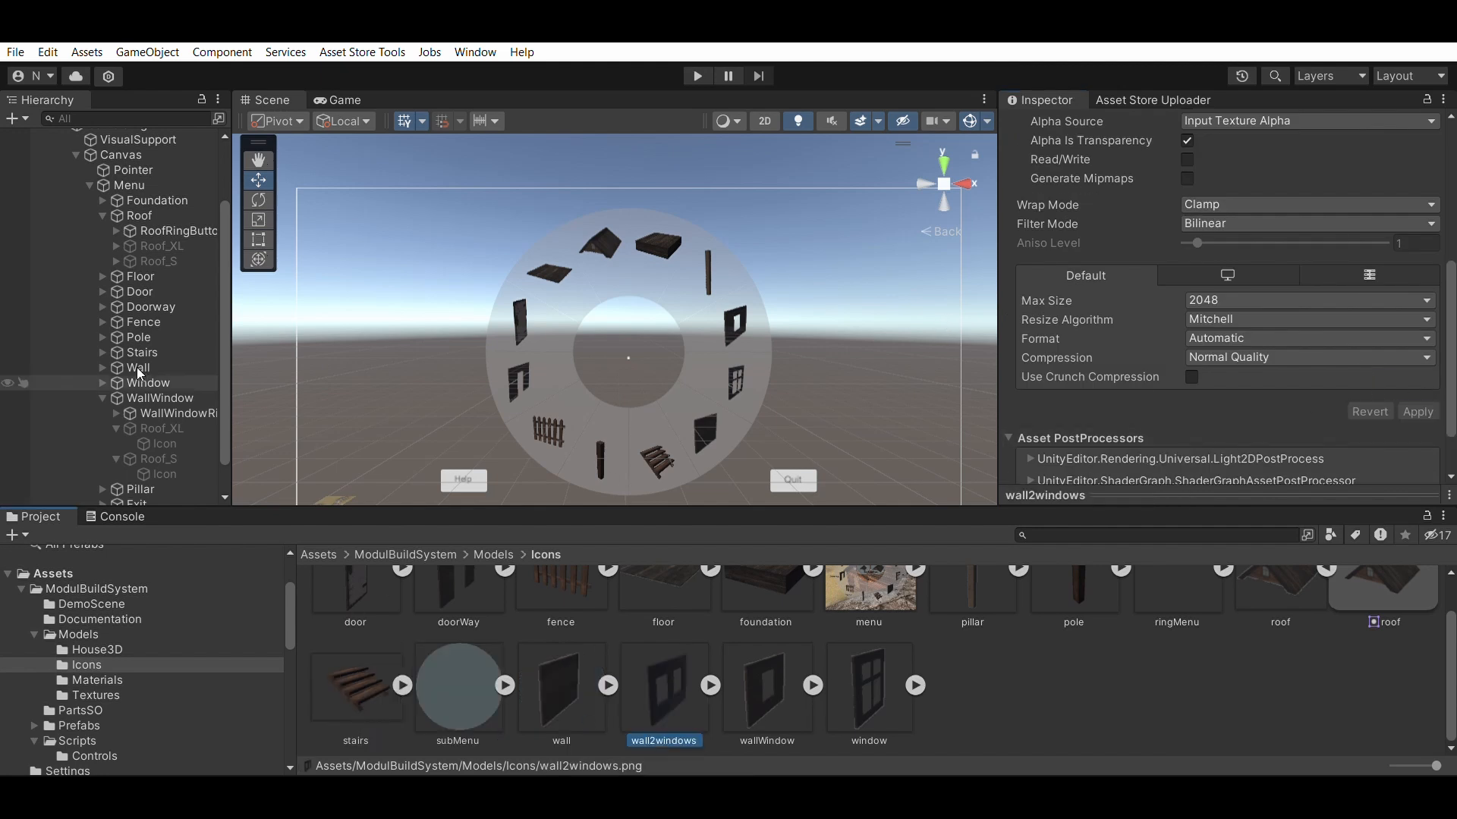
- Rename the copied Roof_XL under WallWindow as oneWindow and the copied Roof_S as twoWindows
scroll(145, 375, down, 2)
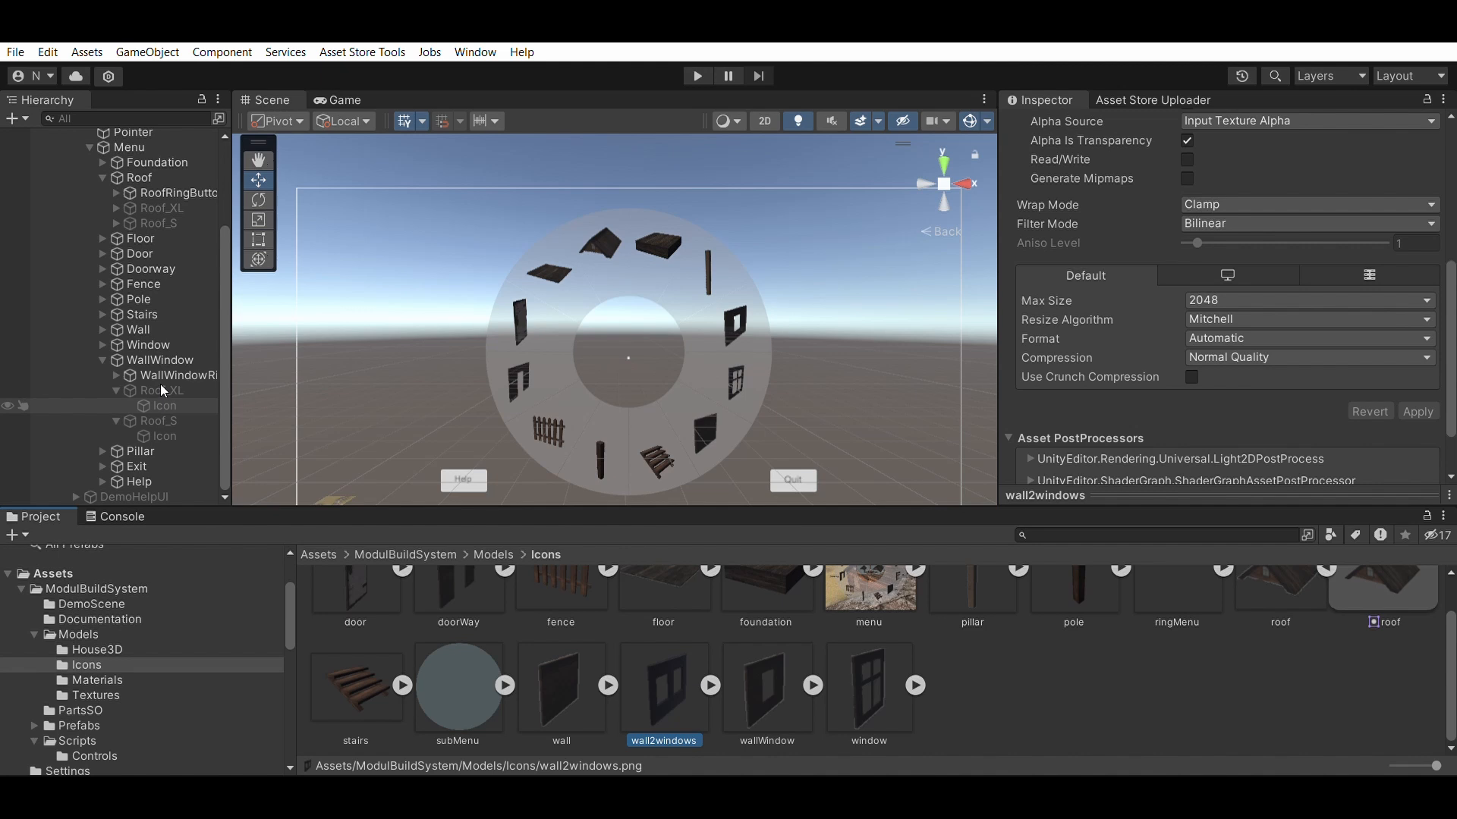
click(161, 389)
text(oneWindow)
key(Return)
click(171, 421)
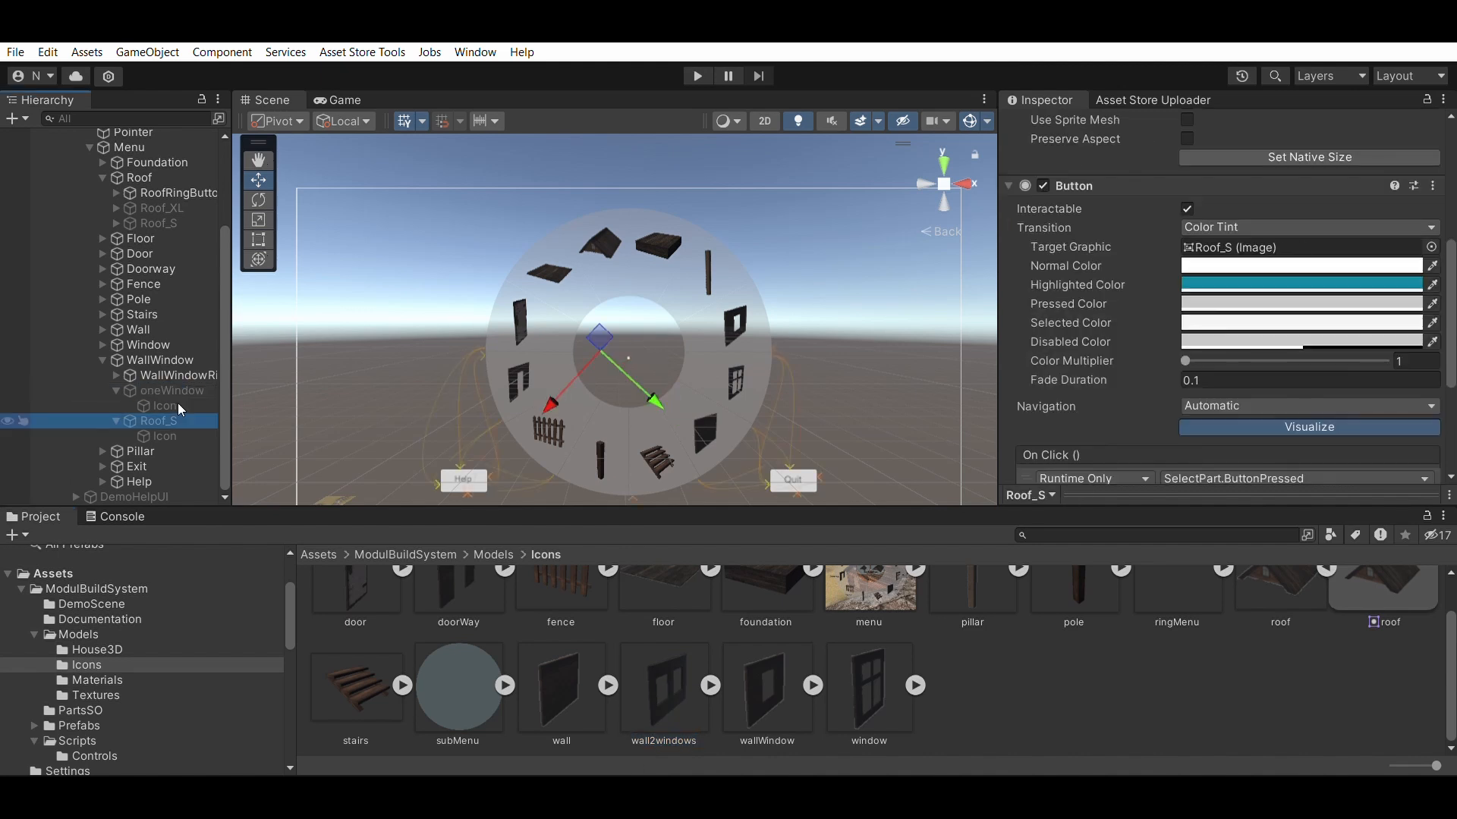
key(F2)
text(twoWindows)
key(Return)
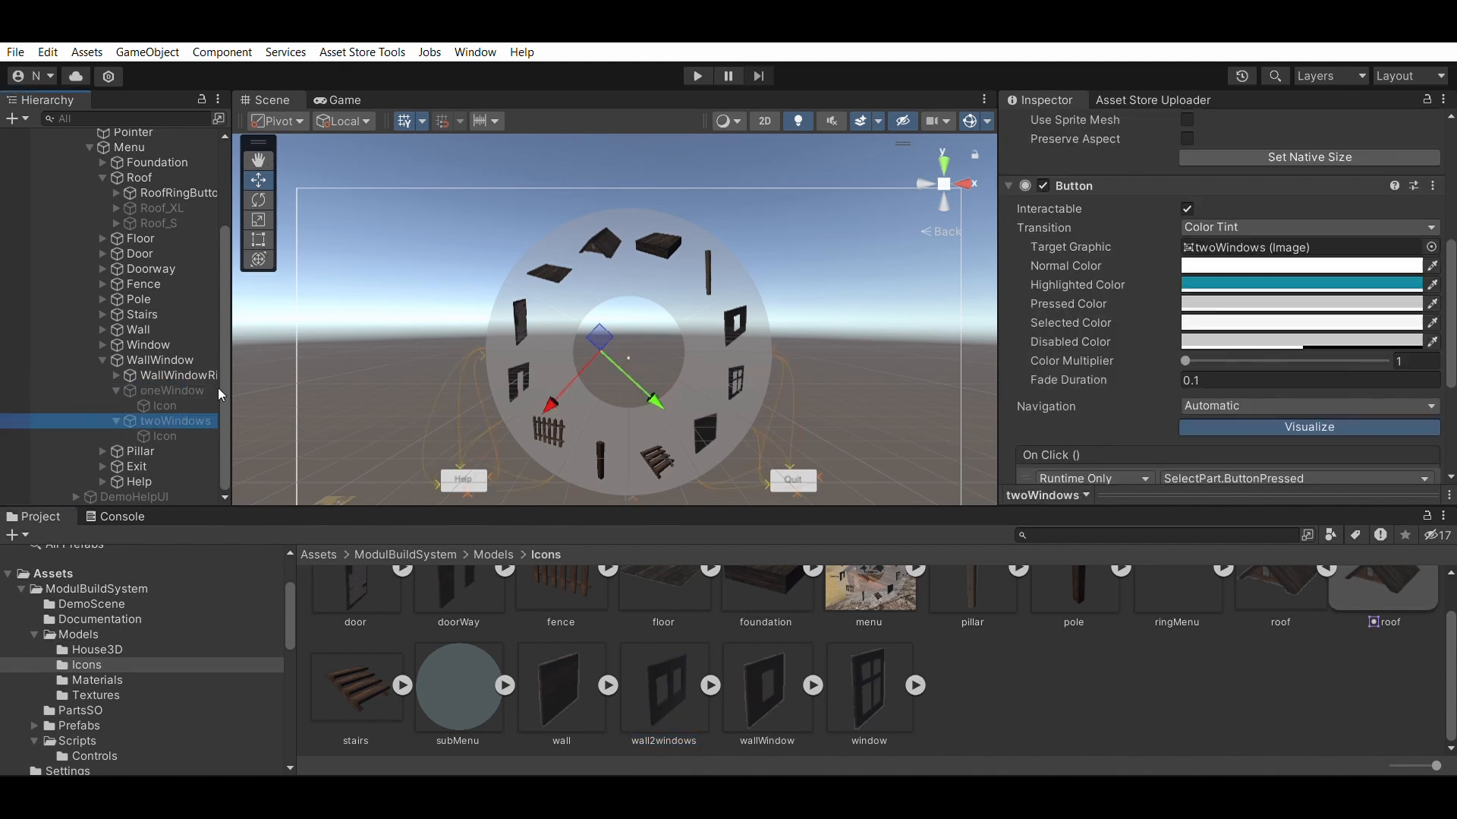
- Assign the wallWindow sprite to oneWindow's Icon and the wall2windows sprite to twoWindows' Icon as source images
click(170, 406)
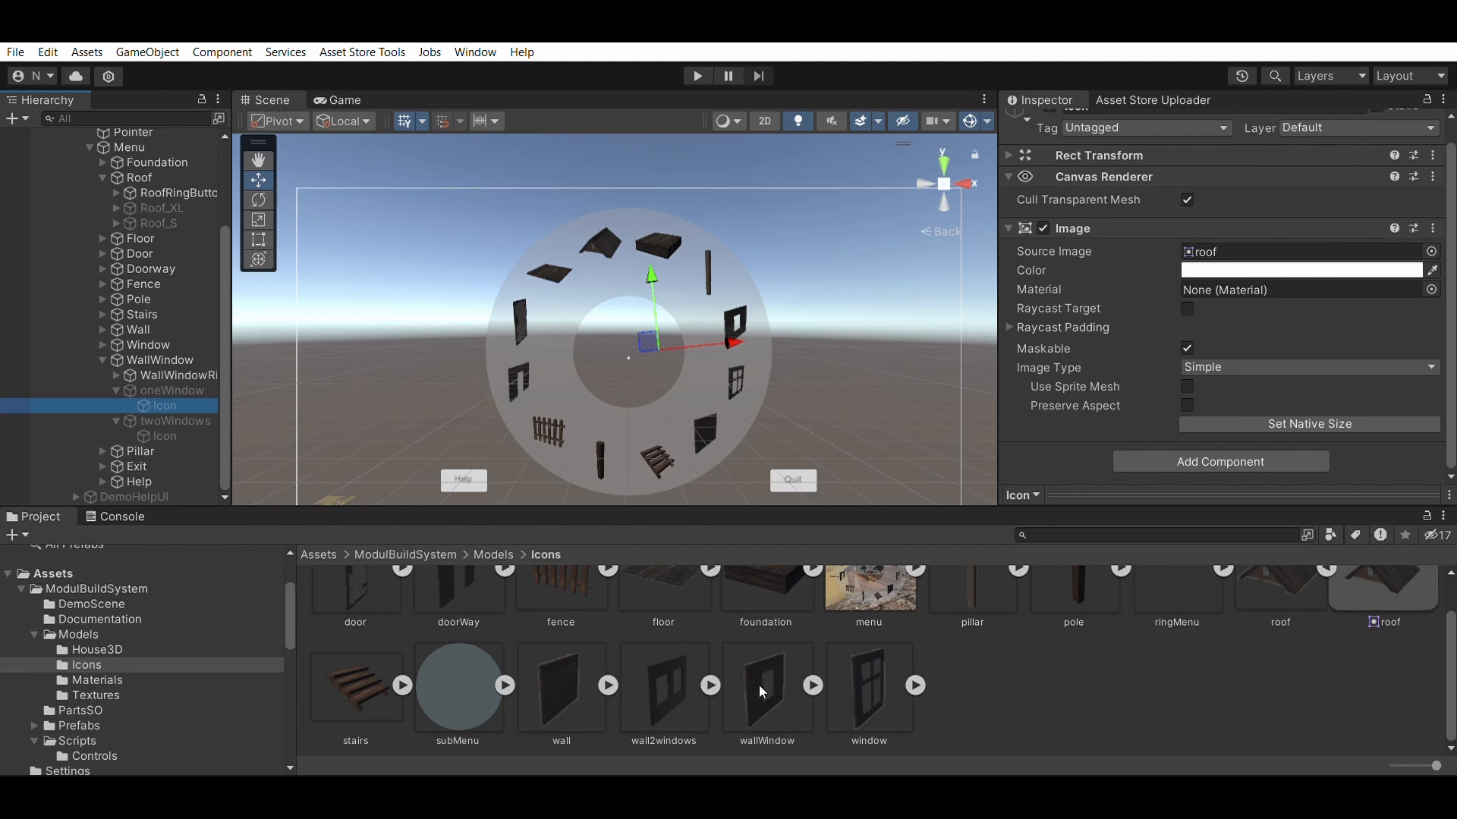
drag(768, 684, 1212, 241)
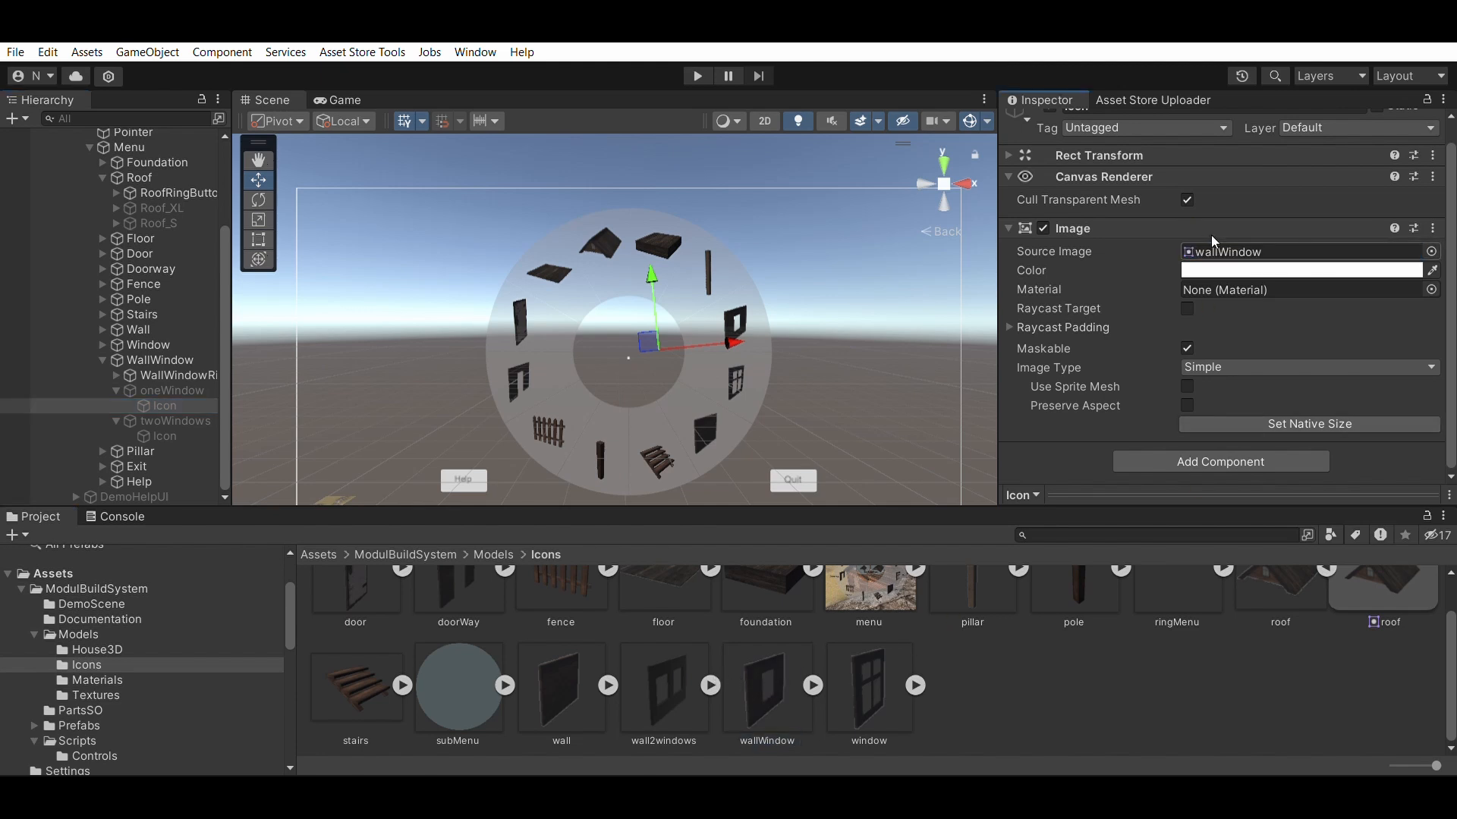
click(163, 436)
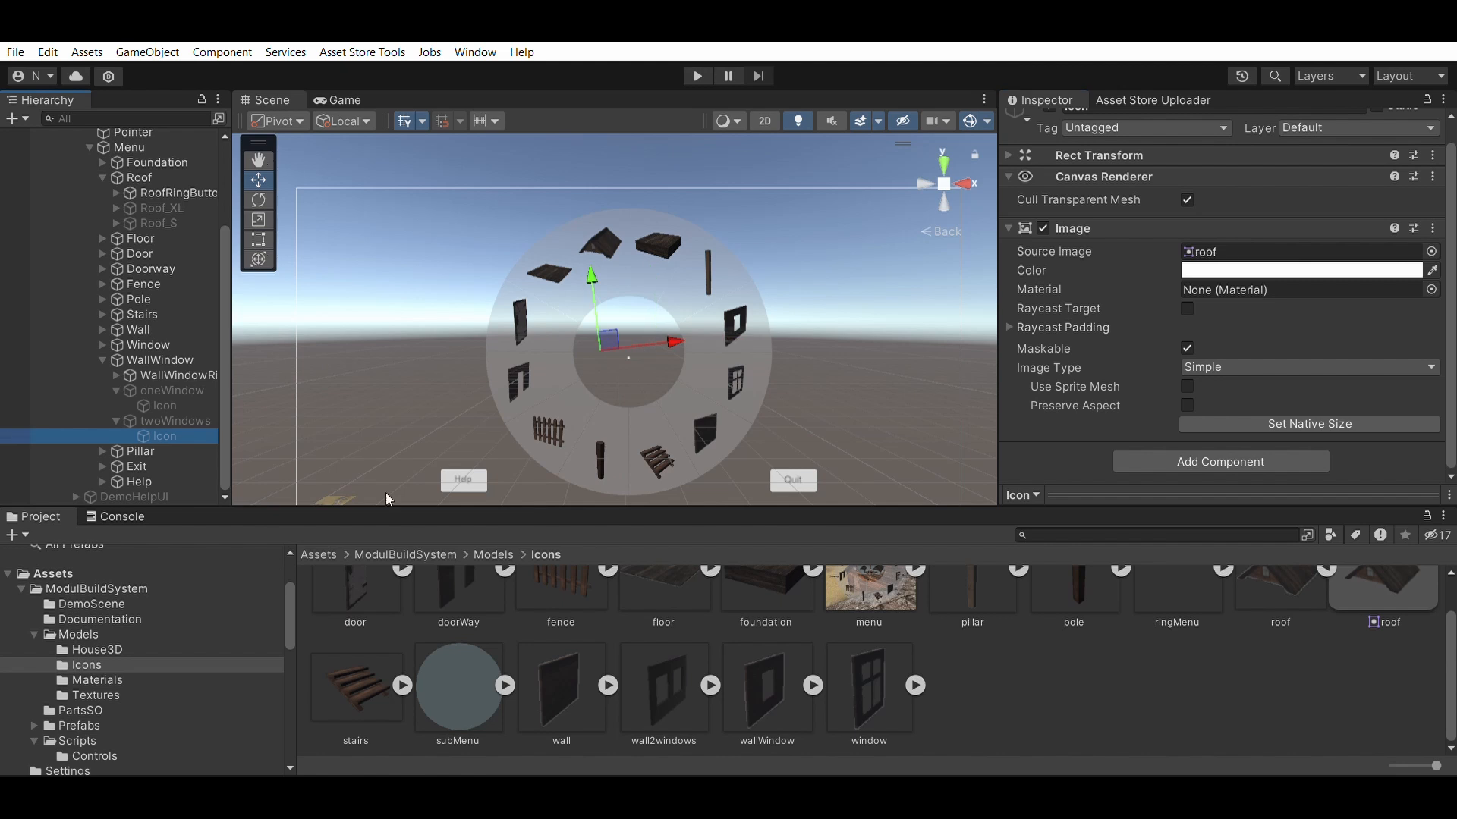
drag(713, 704, 1256, 234)
- Activate the oneWindow and twoWindows buttons so both show in the ring menu's centre
click(172, 390)
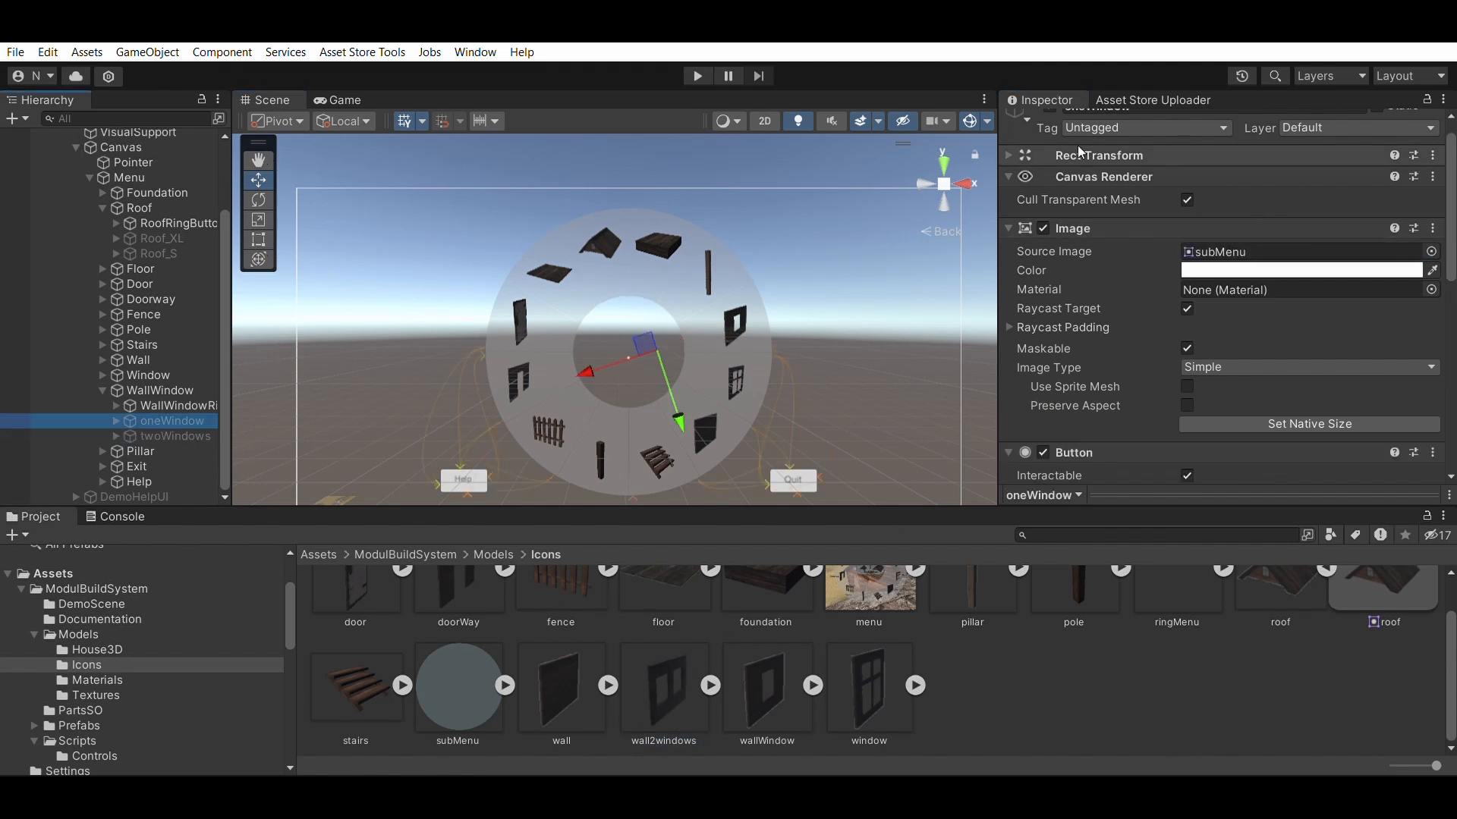
scroll(1078, 145, up, 1)
click(1050, 125)
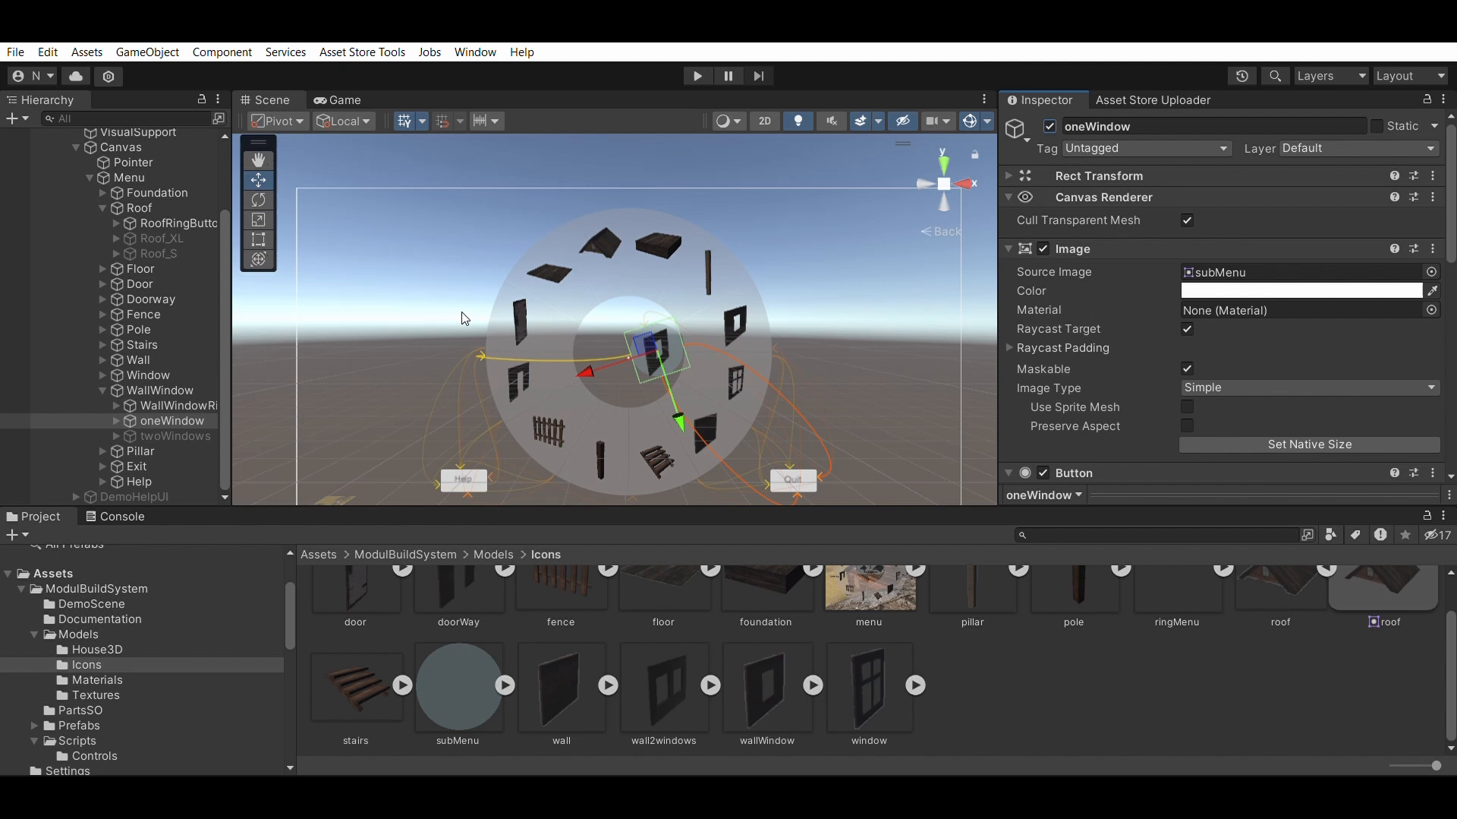
click(158, 434)
click(1051, 125)
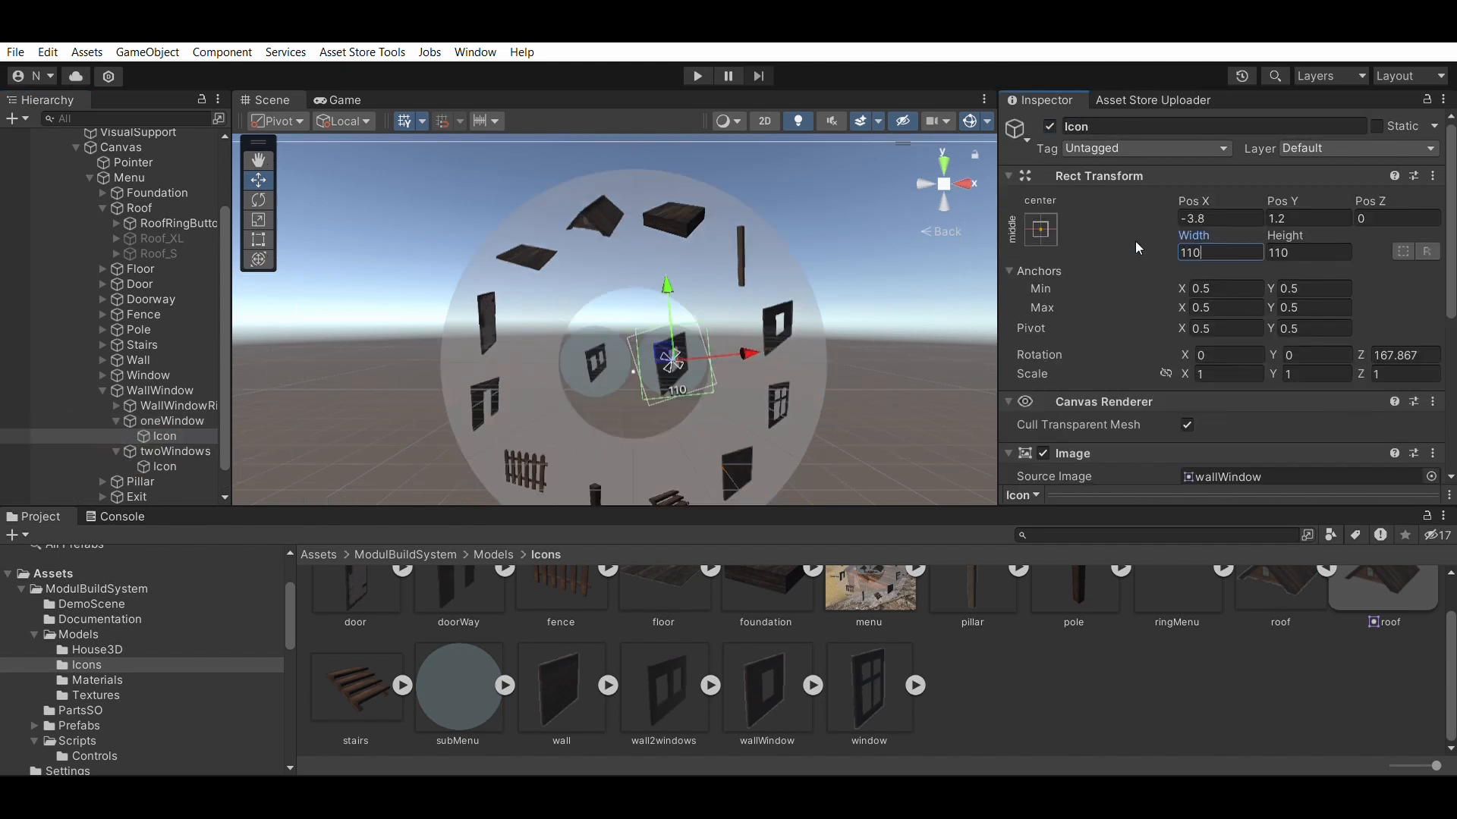
- Set the Icon under oneWindow to a width of 100 and a height of 100
text(100)
key(Tab)
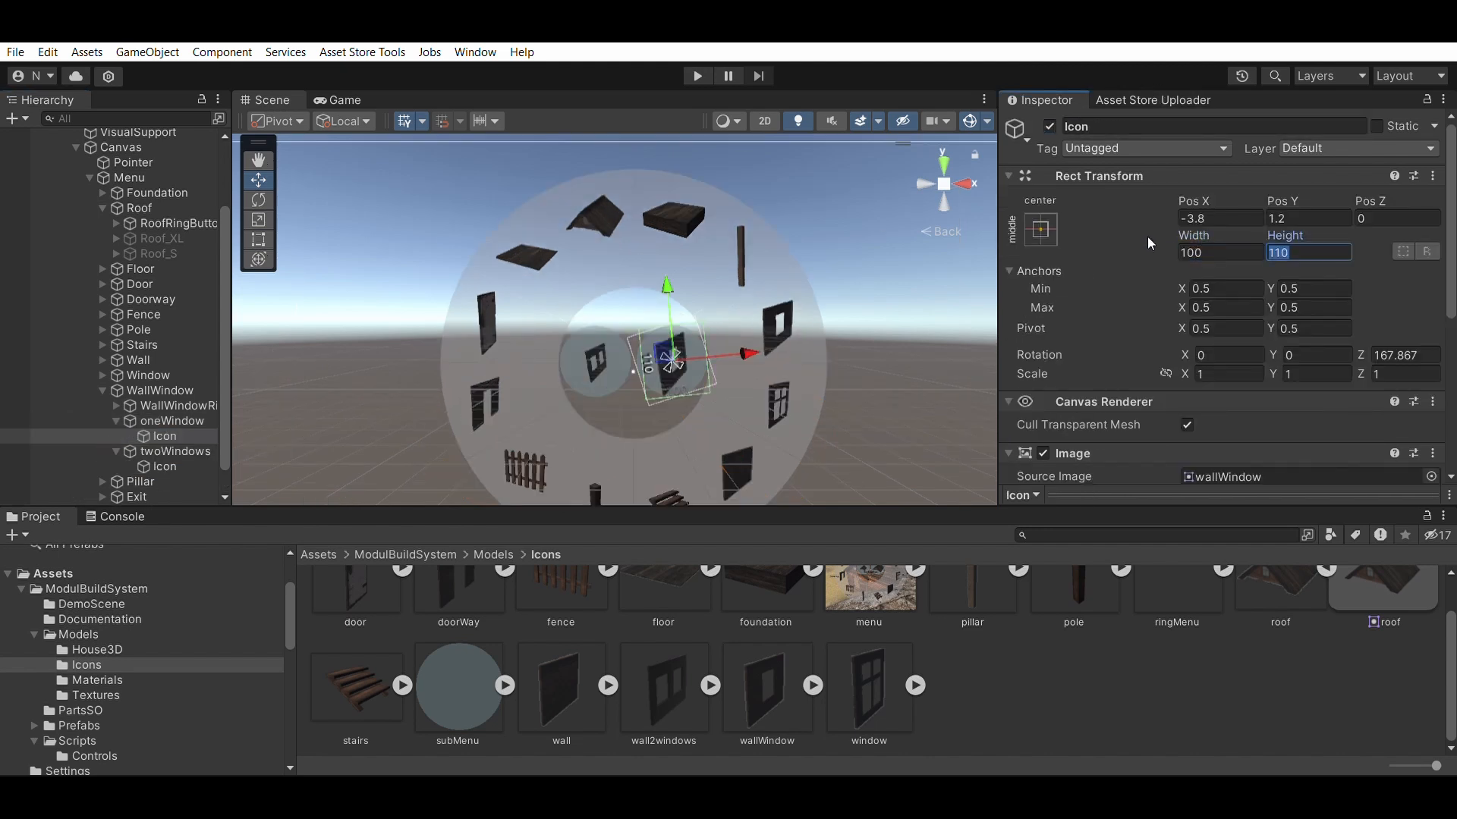
text(100)
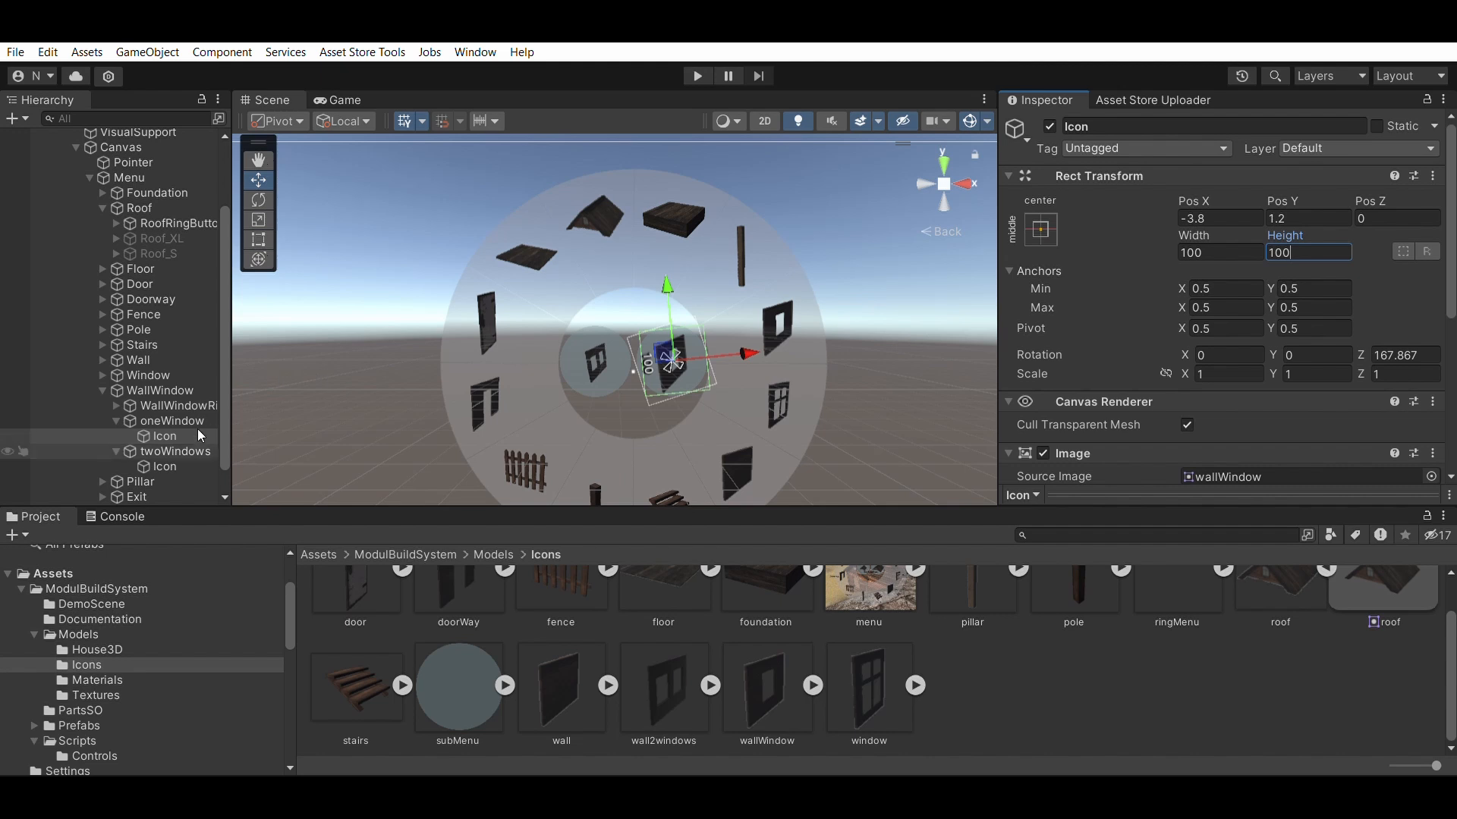
- Resize the Icon under twoWindows by entering a new width
click(165, 466)
click(1219, 252)
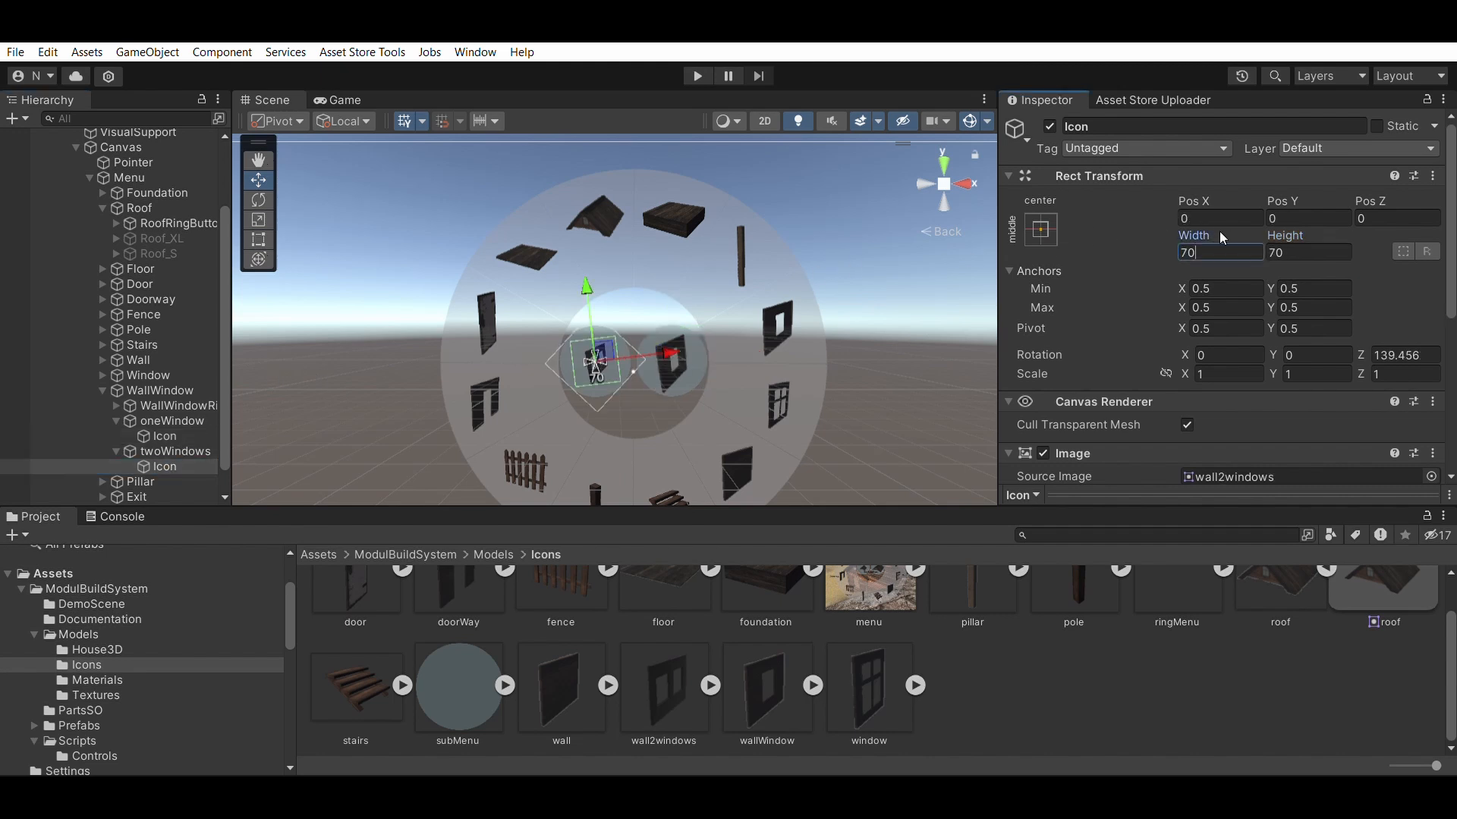
text(10)
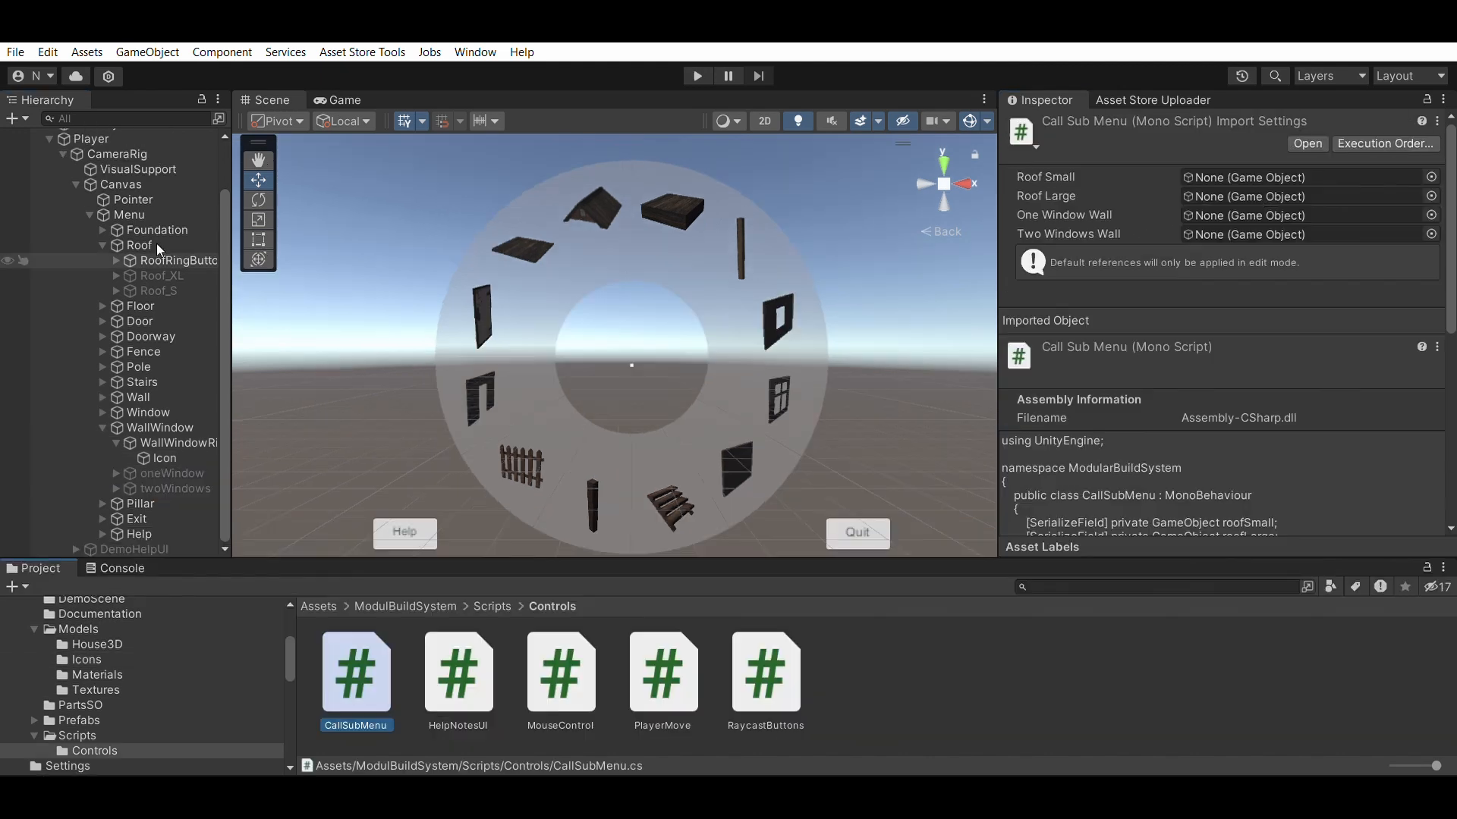
- Replace RoofRingButton's missing On Click function with CallSubMenu.ActivateRoofSubMenu
click(160, 258)
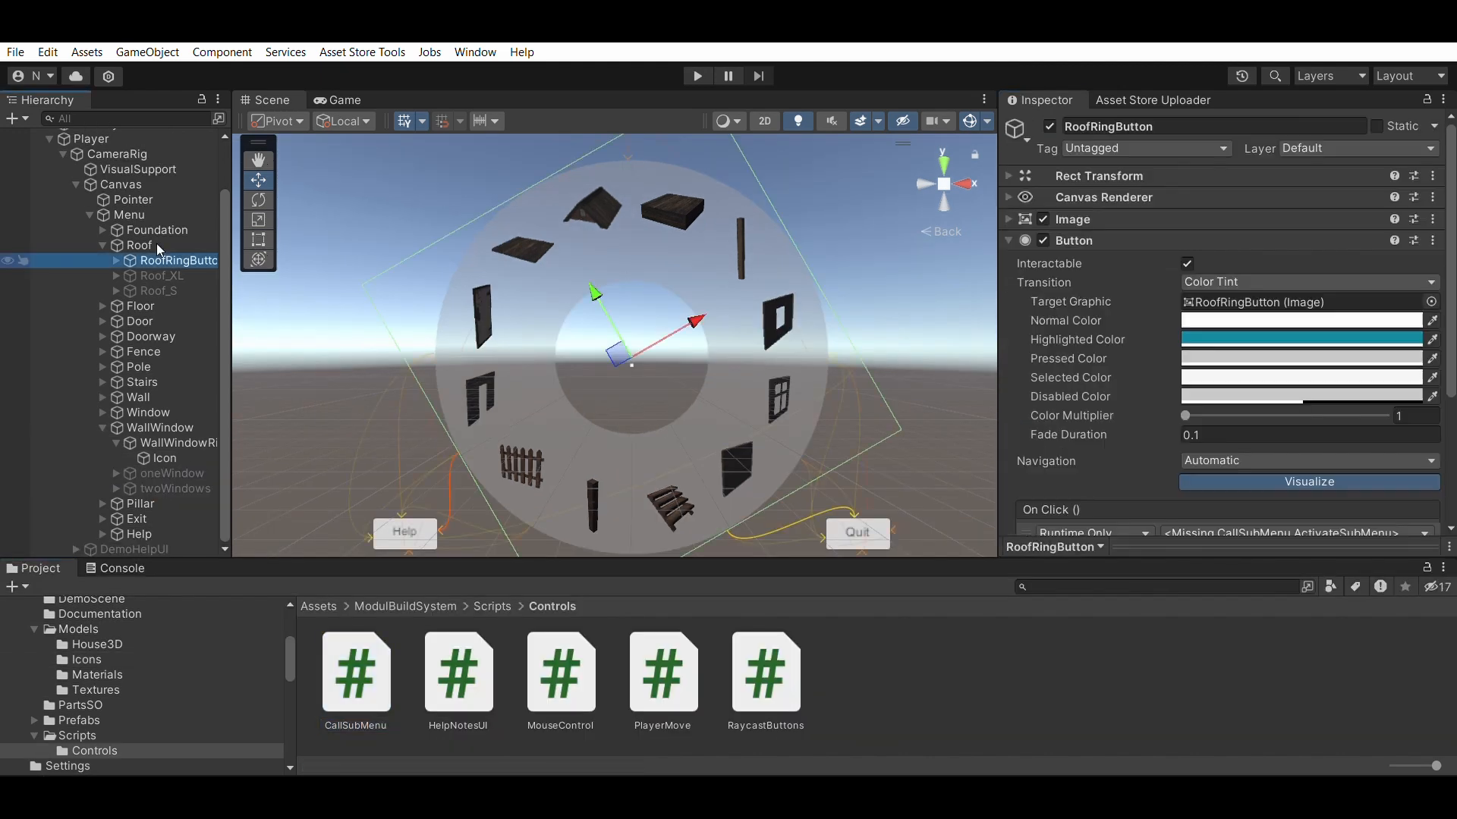
scroll(1177, 322, down, 5)
scroll(1254, 345, down, 2)
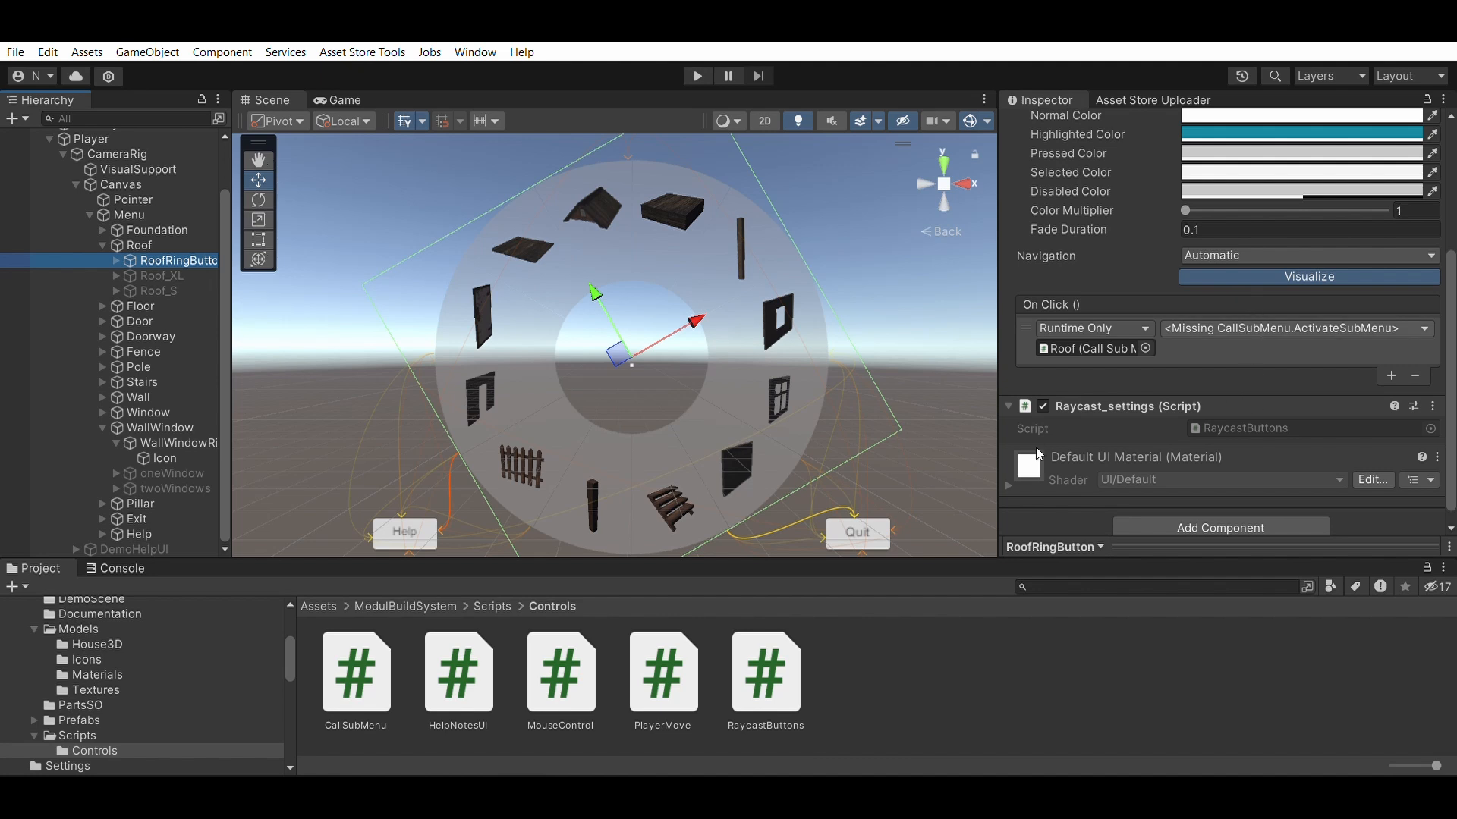
click(1174, 343)
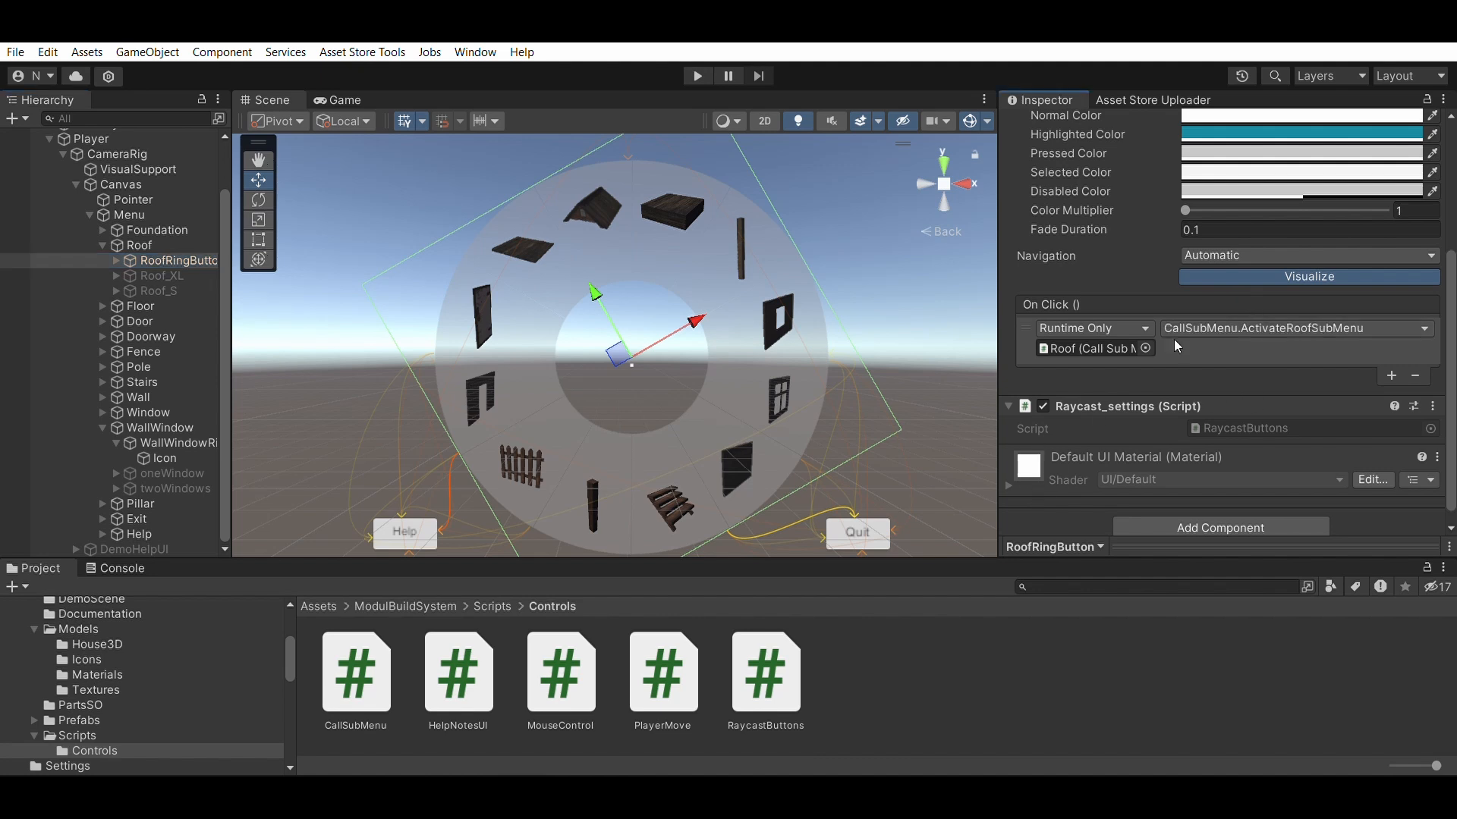
- Replace the missing On Click function of Roof_XL and Roof_S with CallSubMenu.HideRoofSubMenu
click(161, 276)
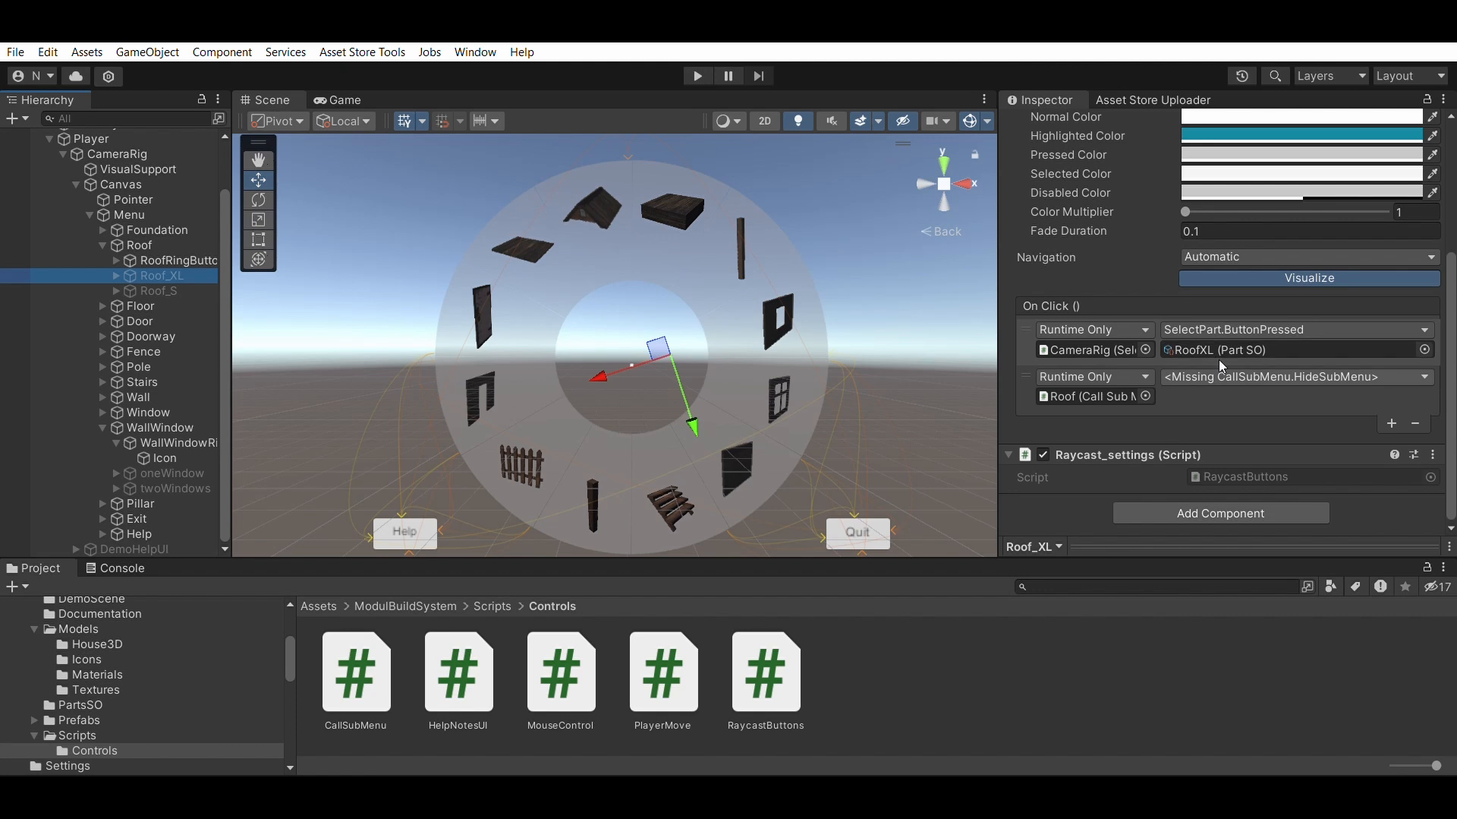
click(1295, 376)
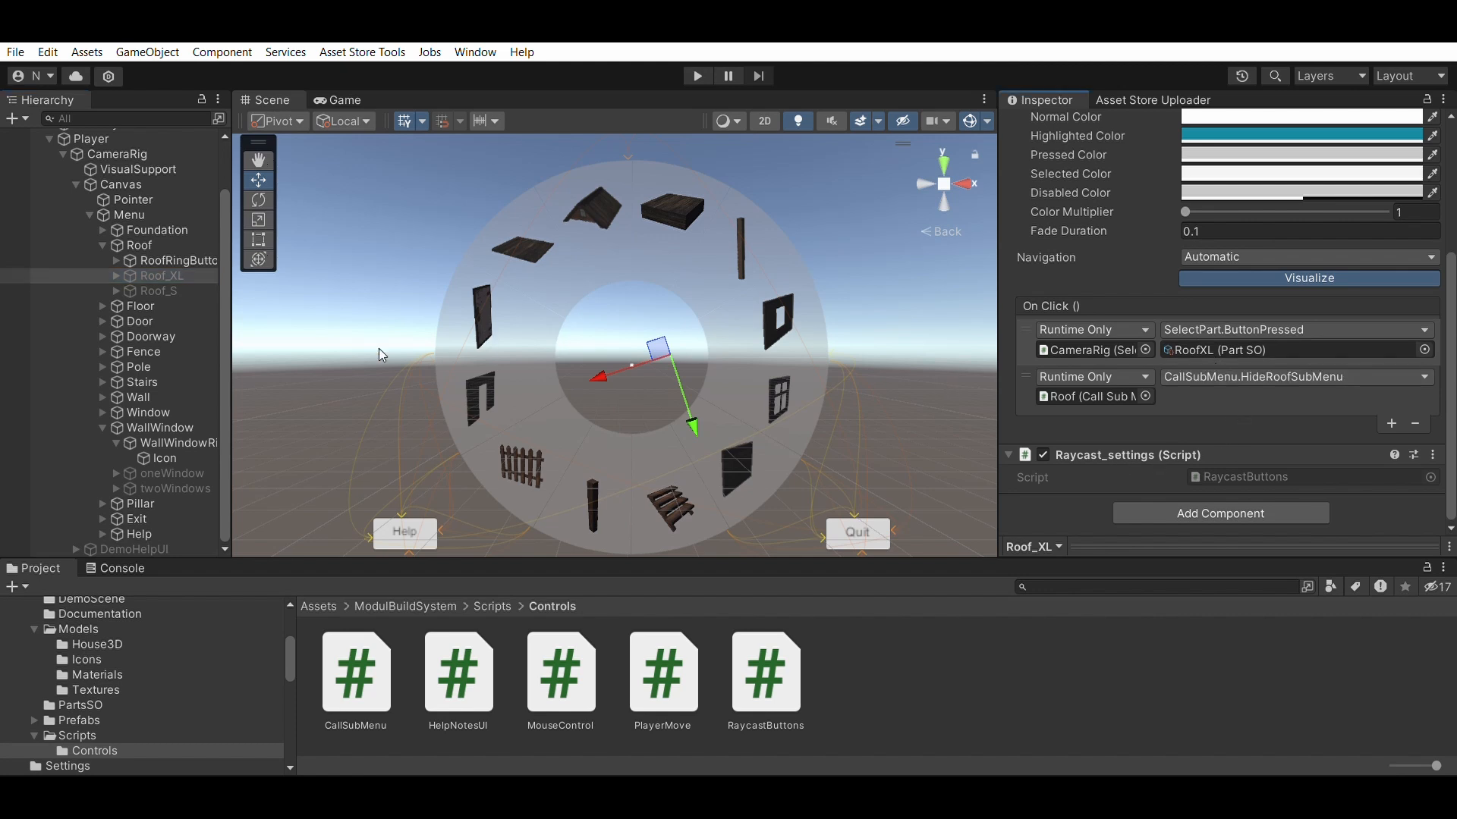
click(163, 290)
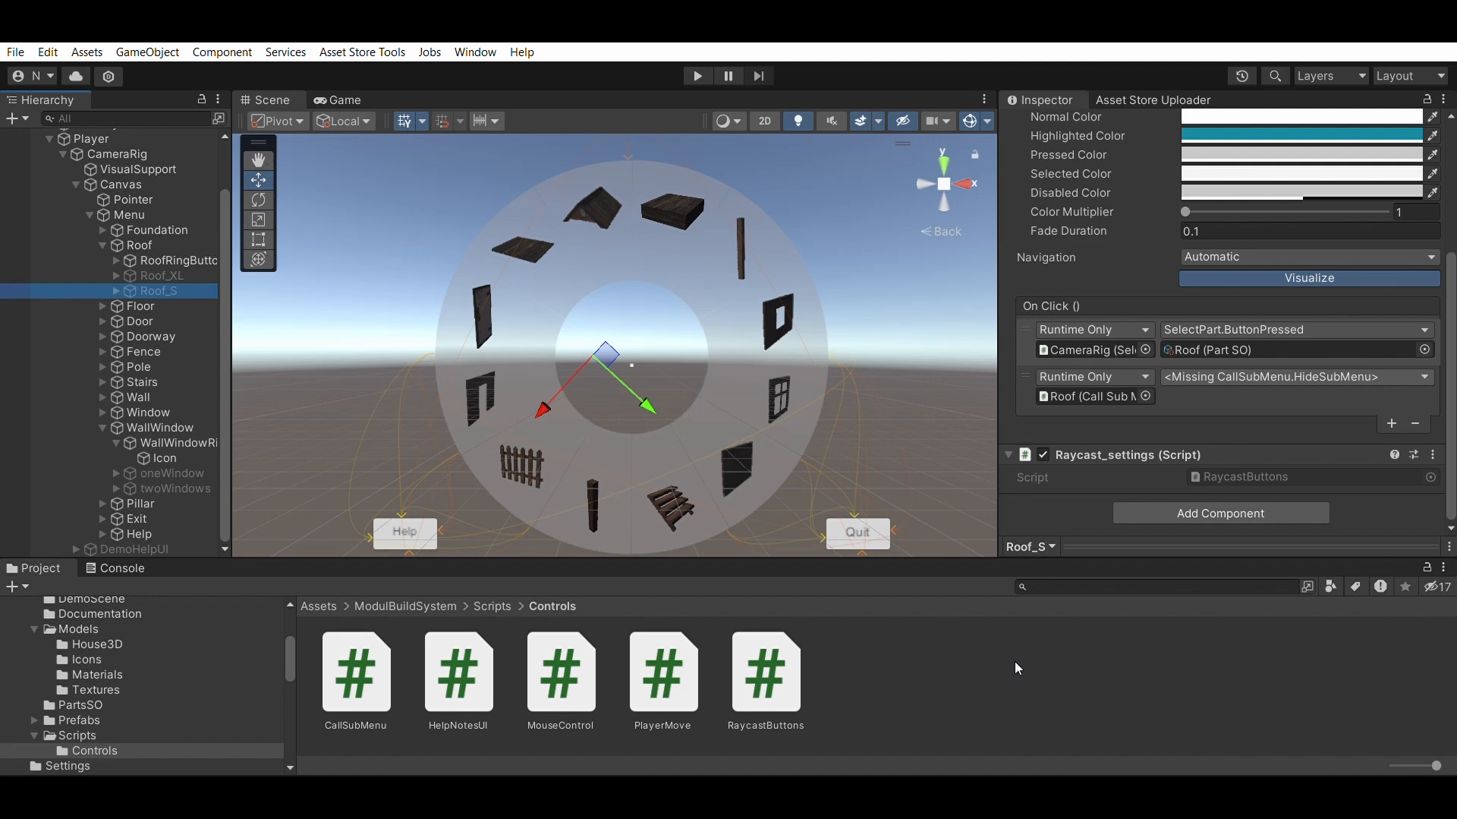
click(1168, 377)
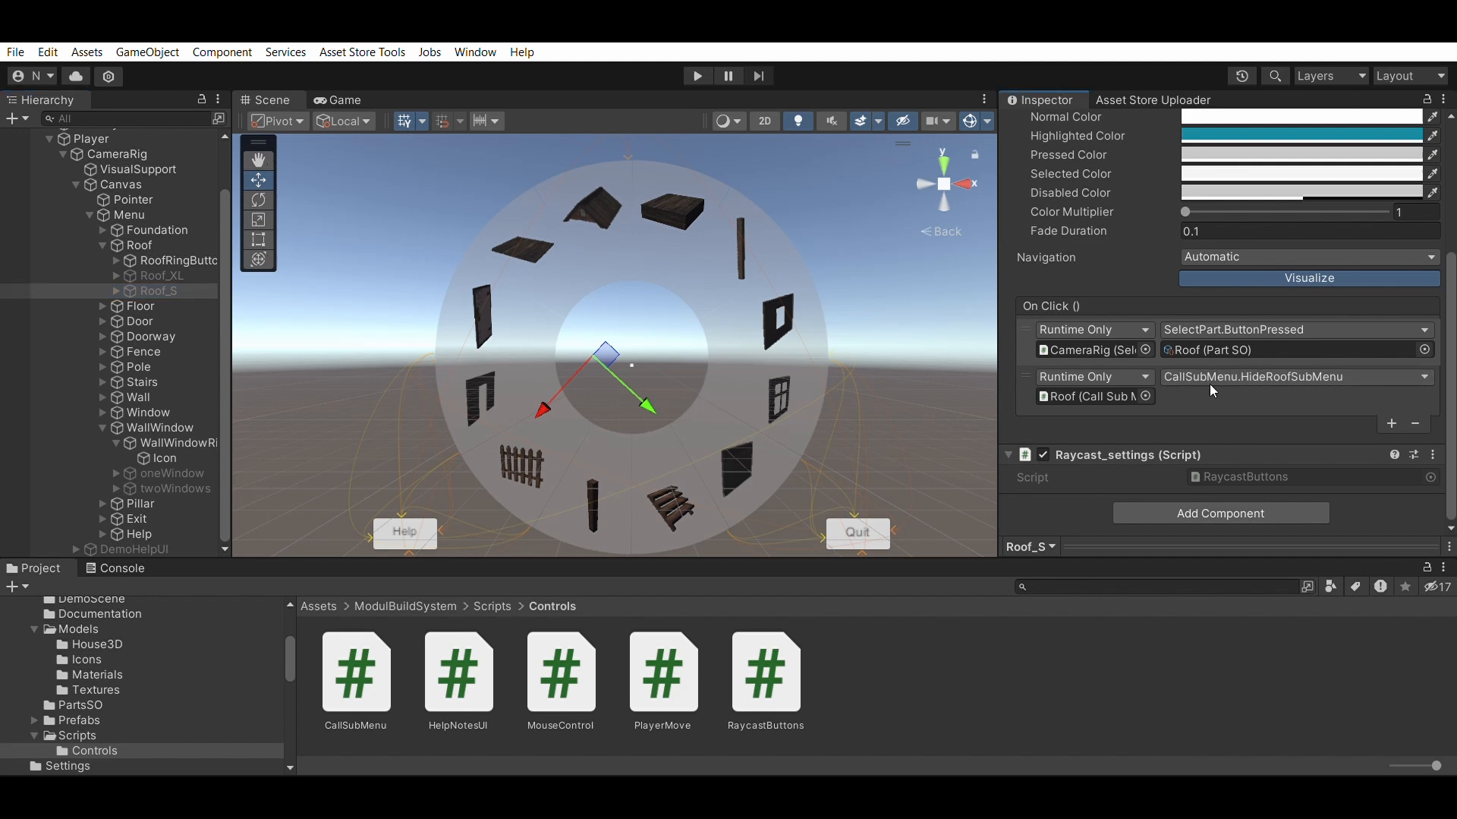
- Add an On Click event to WallWindowRingButton that targets WallWindow and calls CallSubMenu.ActivateWallSubMenu
click(175, 443)
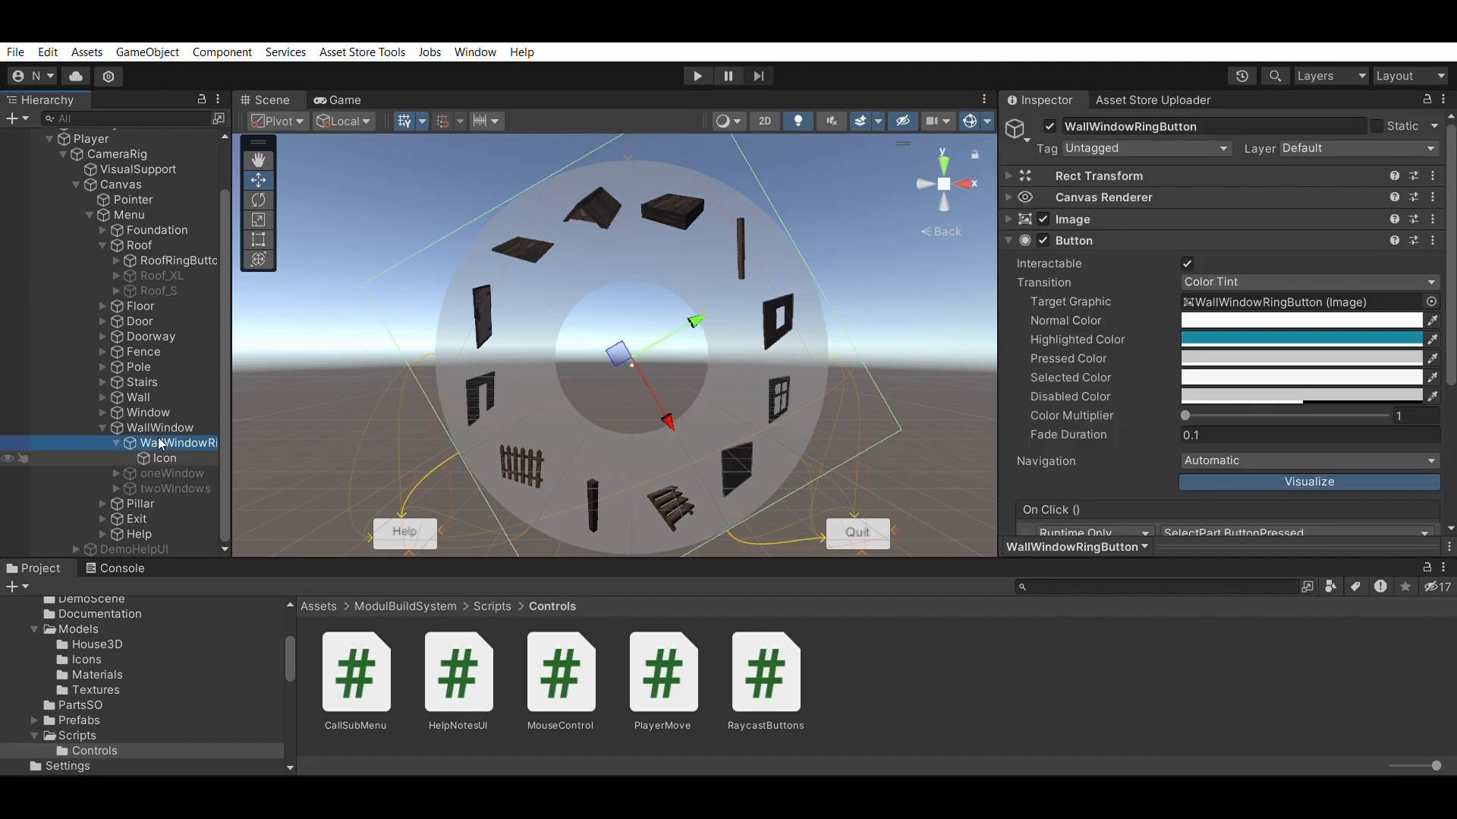
scroll(1092, 293, down, 5)
scroll(1132, 275, down, 1)
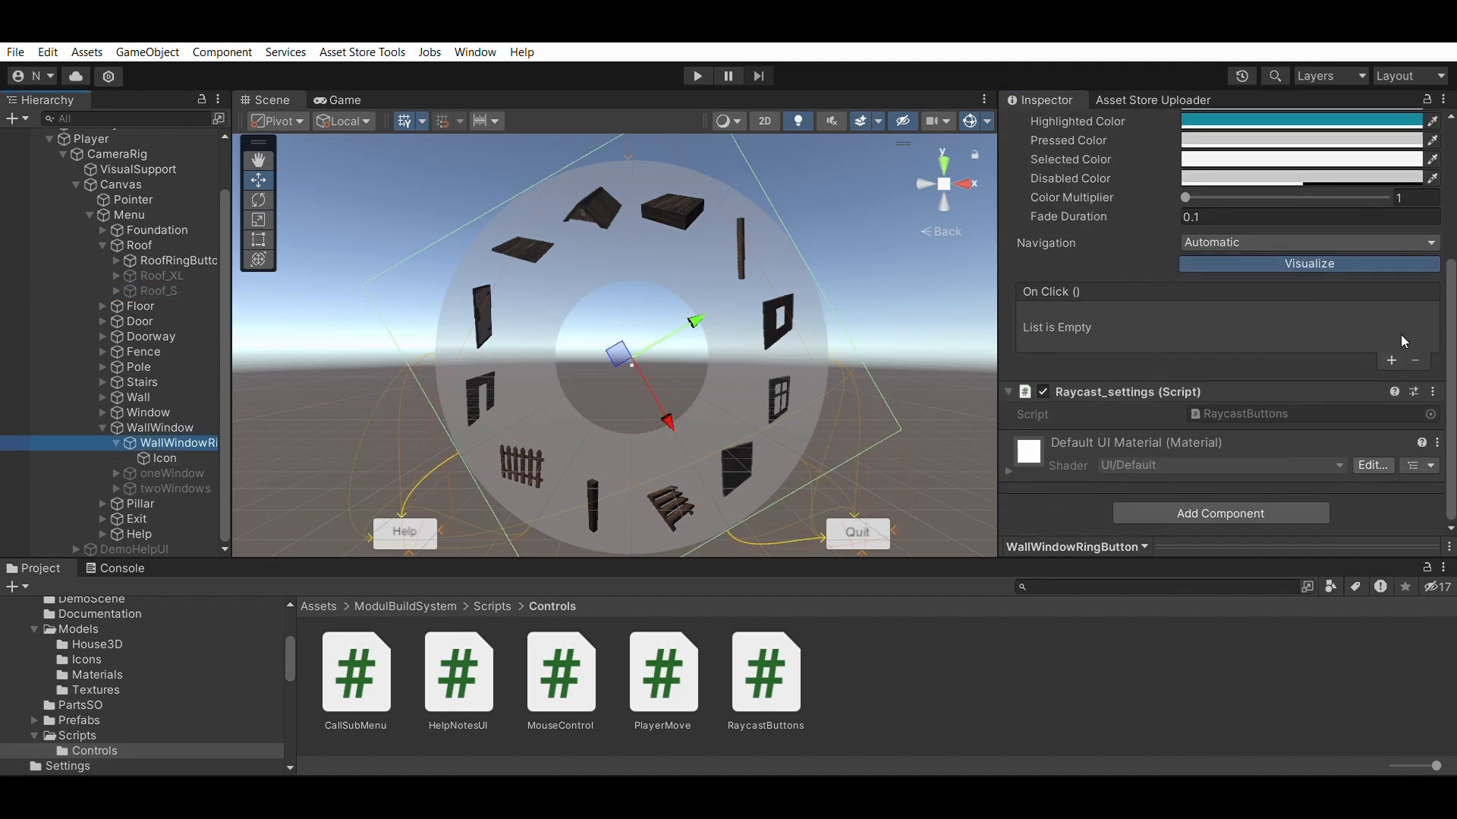
click(1391, 361)
scroll(1391, 343, up, 1)
drag(156, 442, 1094, 372)
scroll(1288, 341, down, 1)
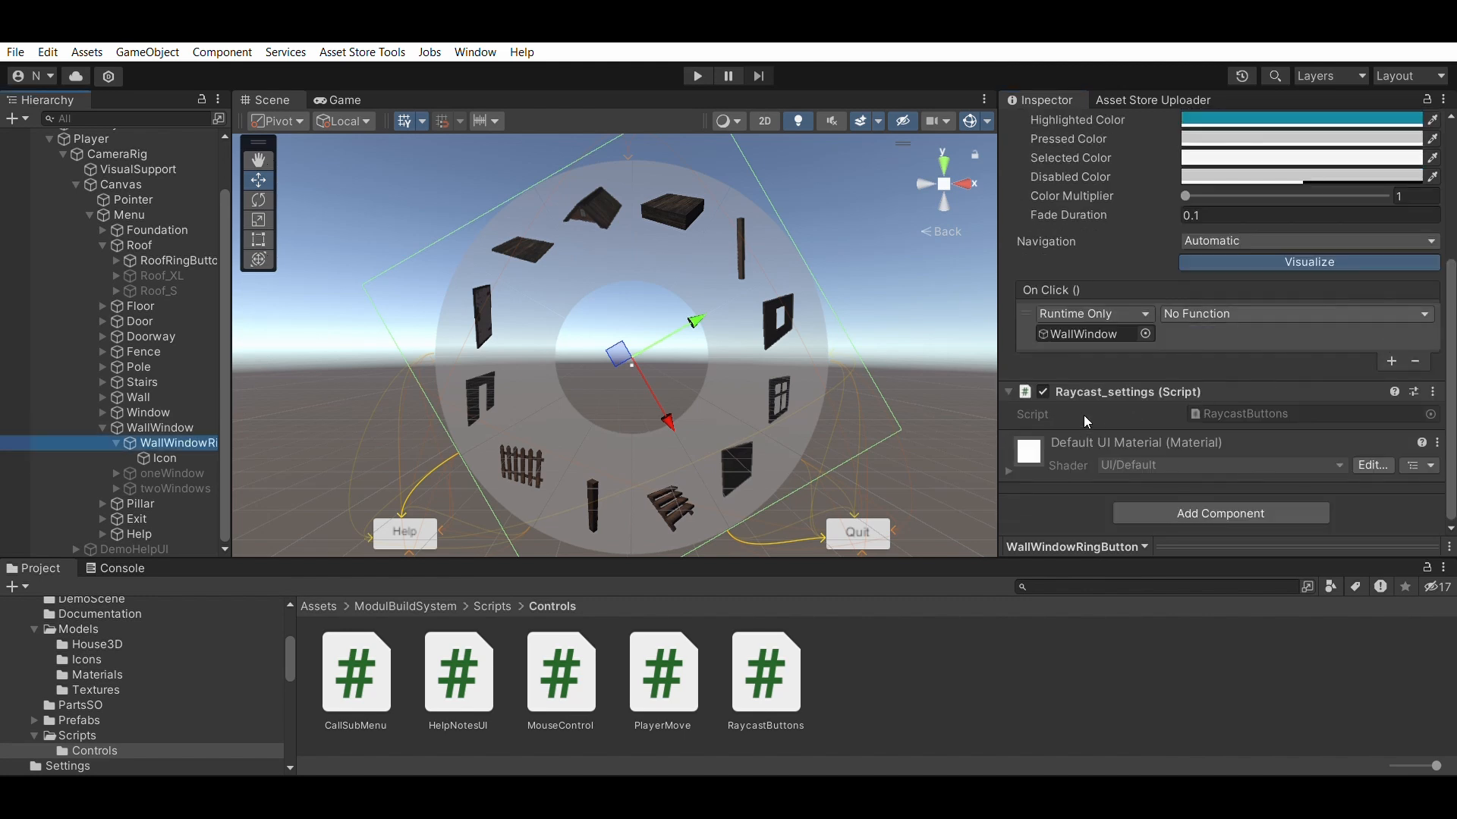
click(1298, 314)
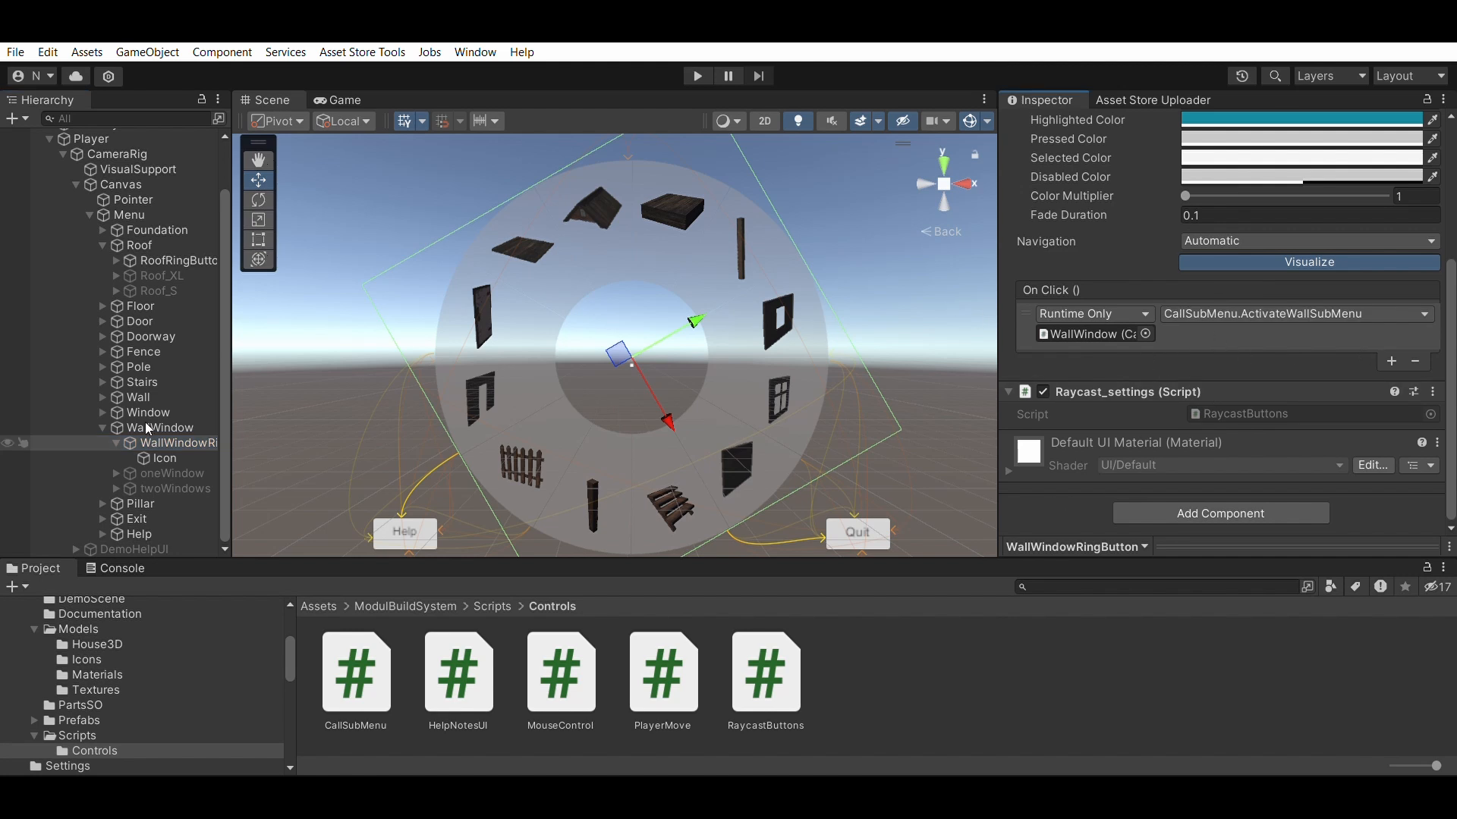
- Assign WallWindow as the target object of the second On Click event on both oneWindow and twoWindows
click(116, 443)
click(156, 472)
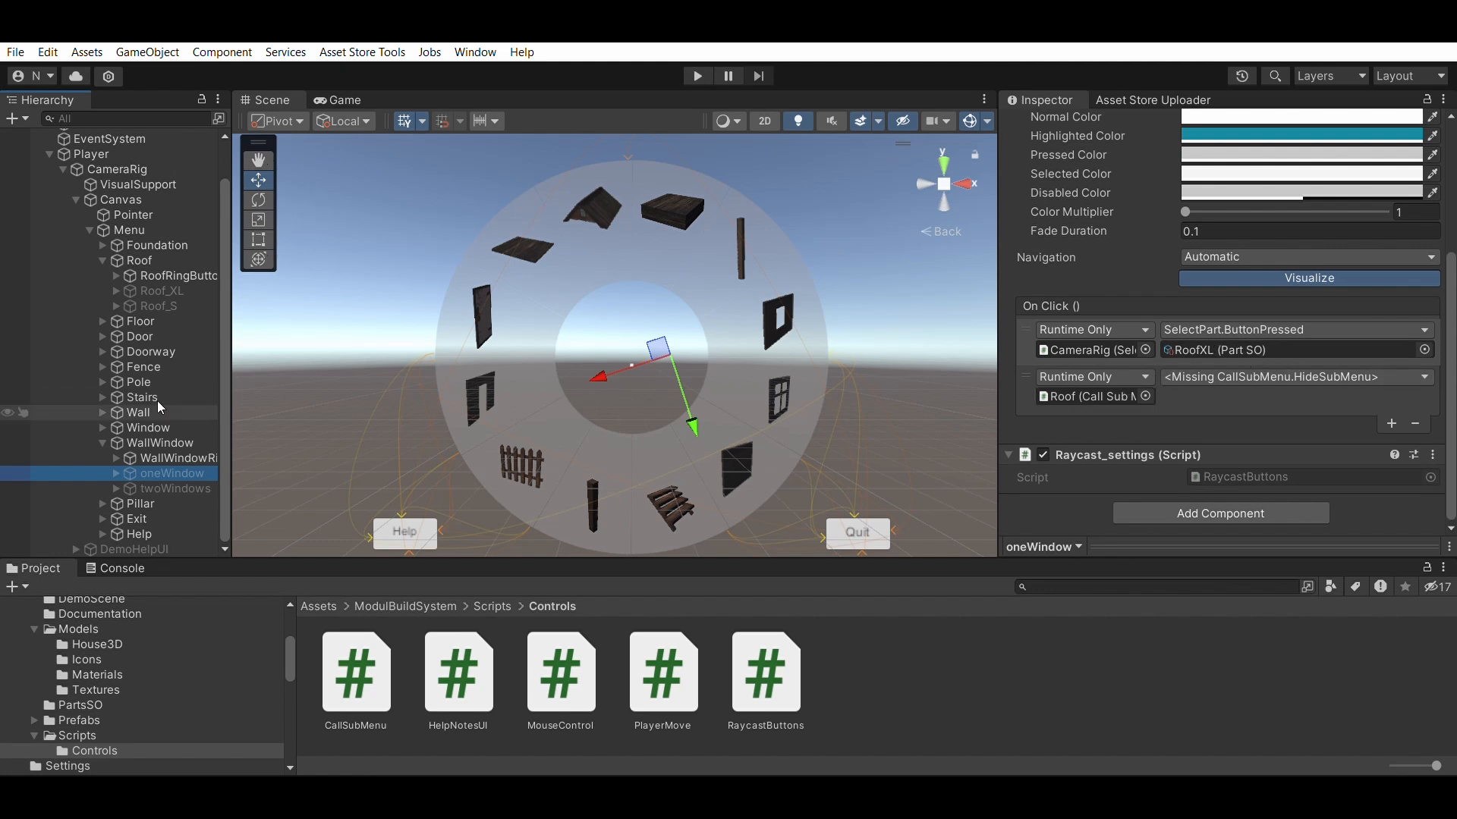
click(1093, 396)
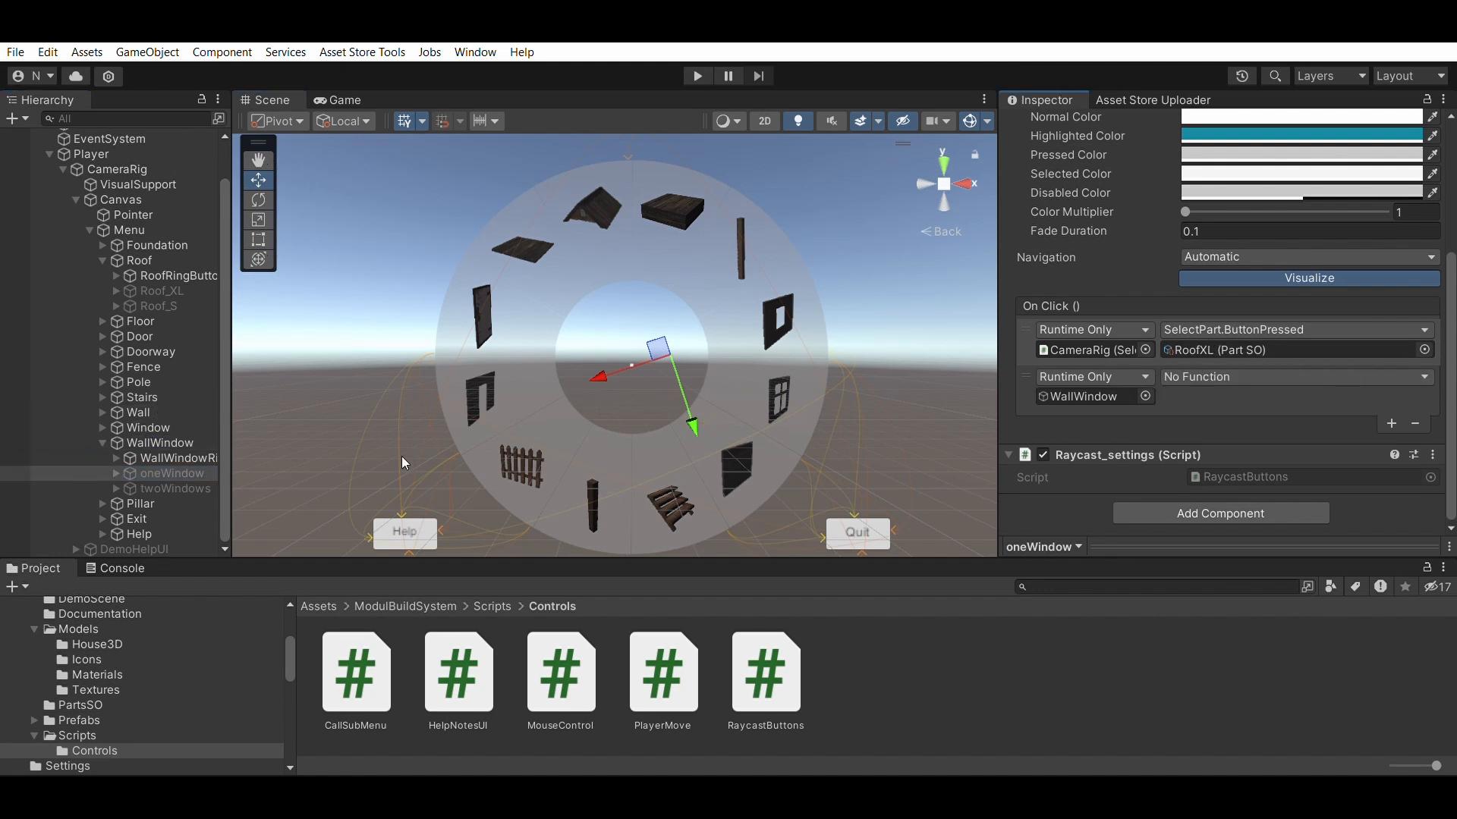
click(172, 489)
drag(158, 438, 1062, 393)
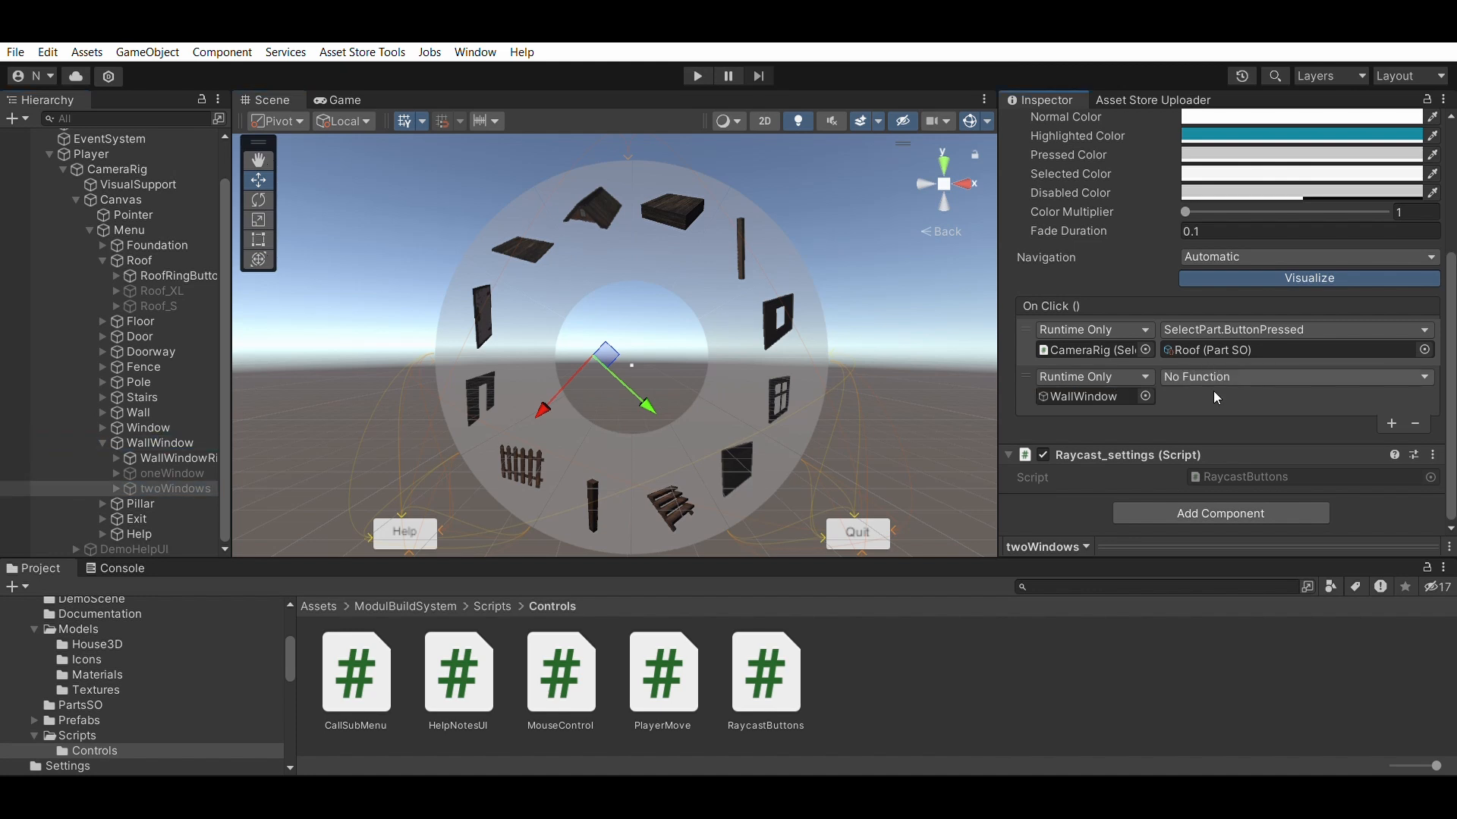
- Set the WallWindow On Click function of twoWindows and oneWindow to CallSubMenu.HideWallSubMenu
click(1020, 663)
click(162, 472)
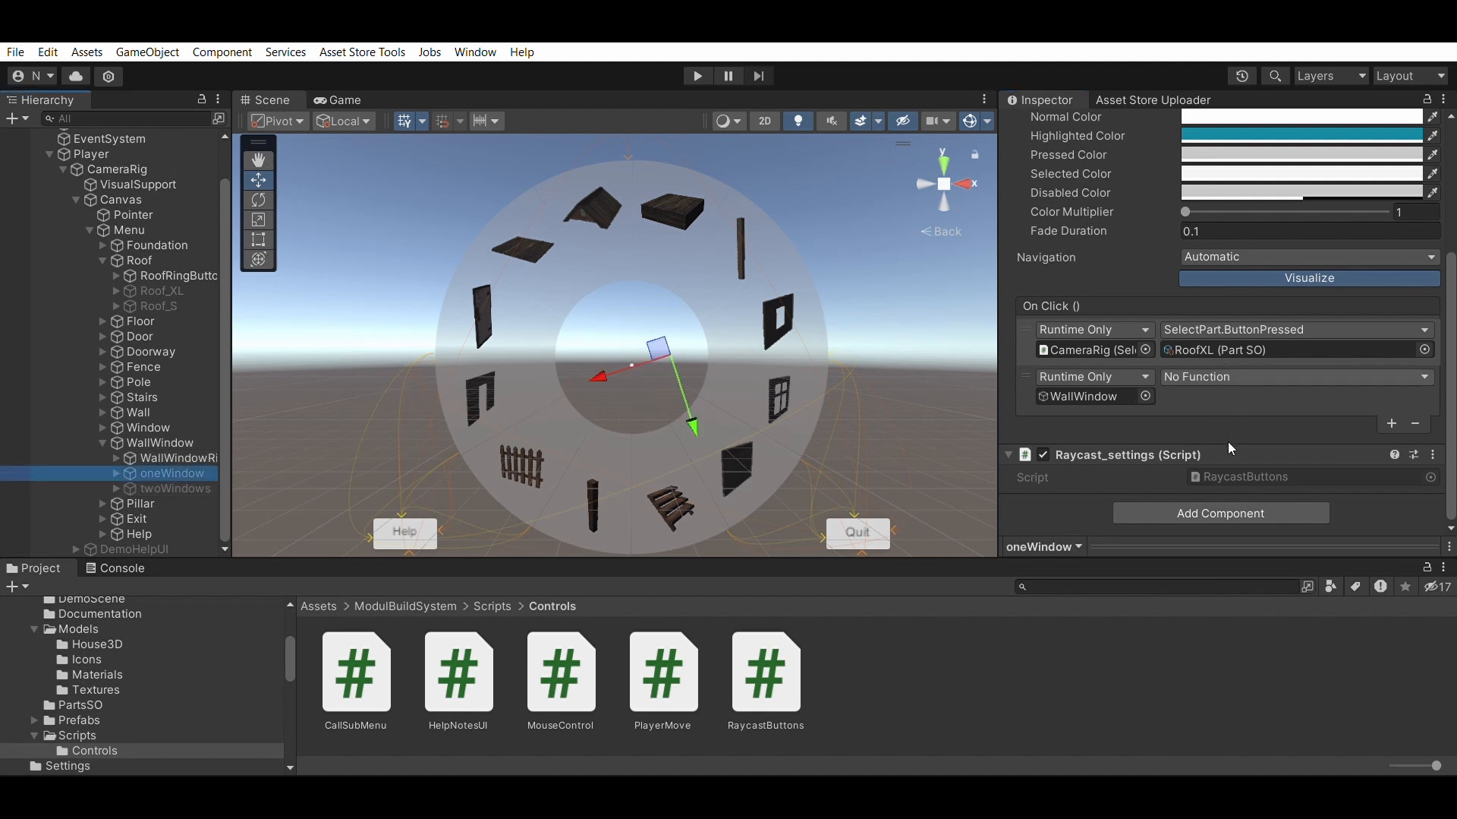
click(1053, 667)
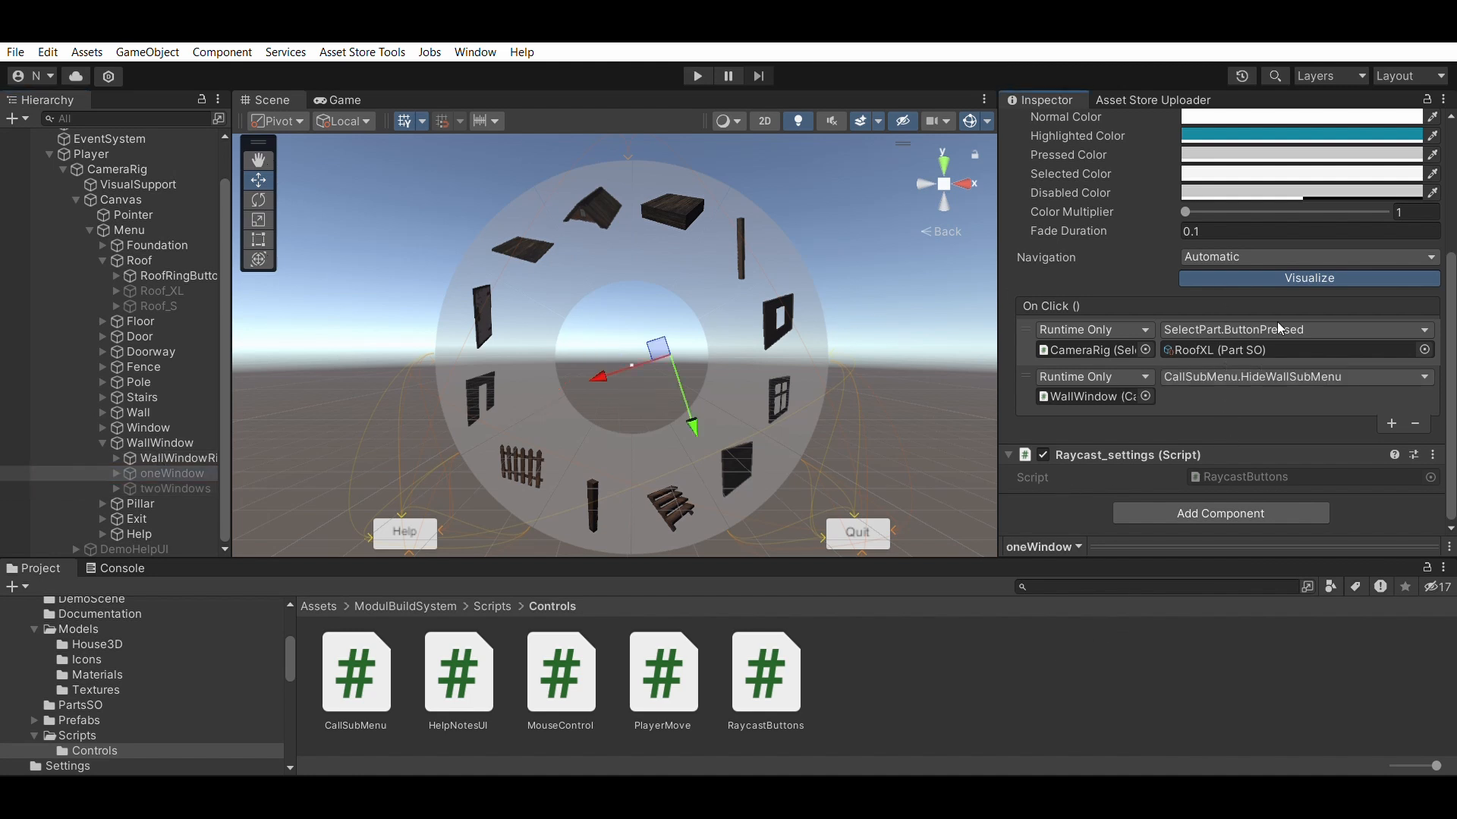
- Create a new Part SO asset named Wall2Windows in the PartsSO folder
click(1256, 345)
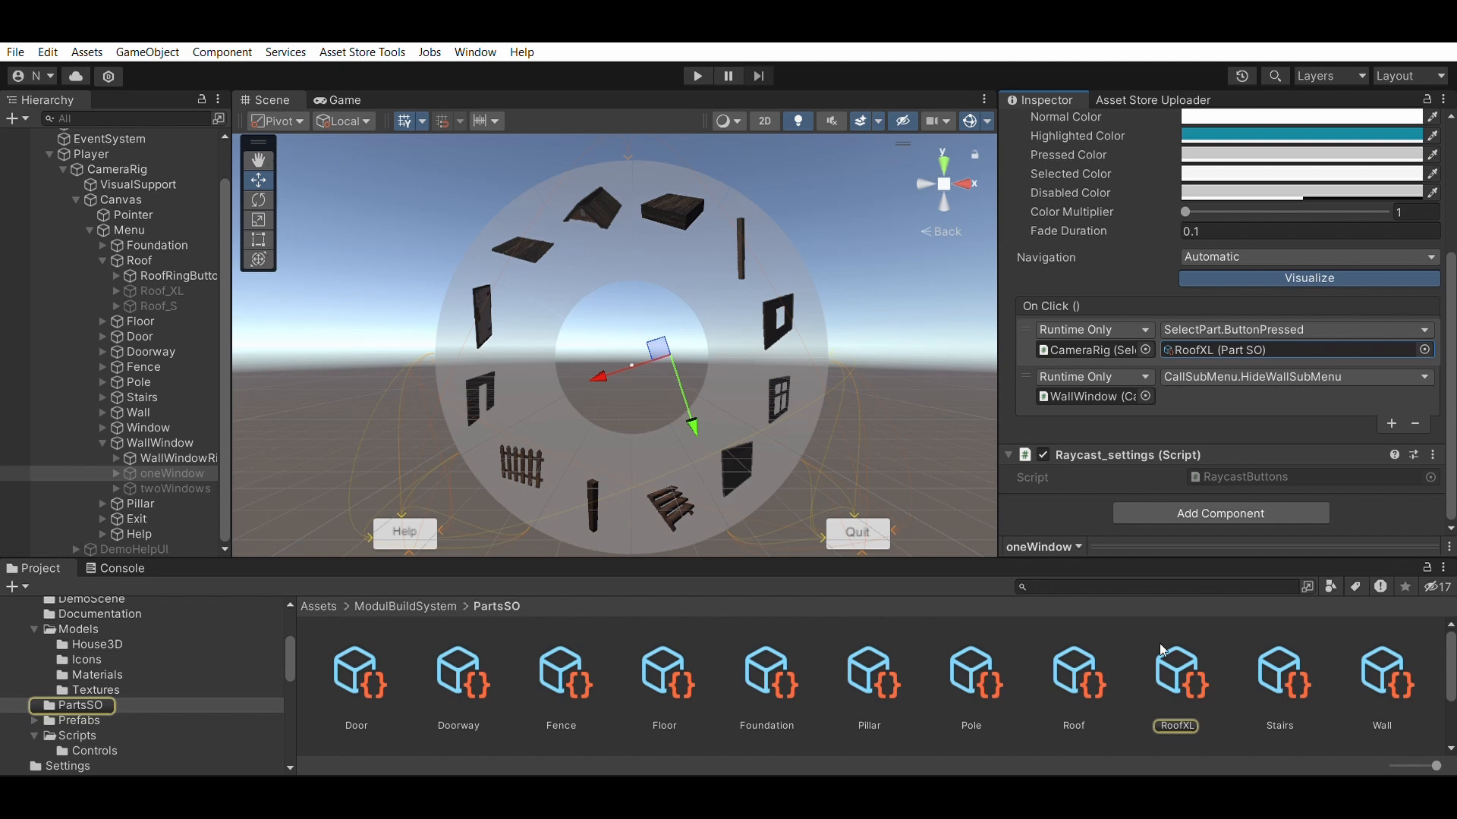
scroll(1165, 645, down, 2)
scroll(1168, 632, up, 1)
text(Wall2Windows)
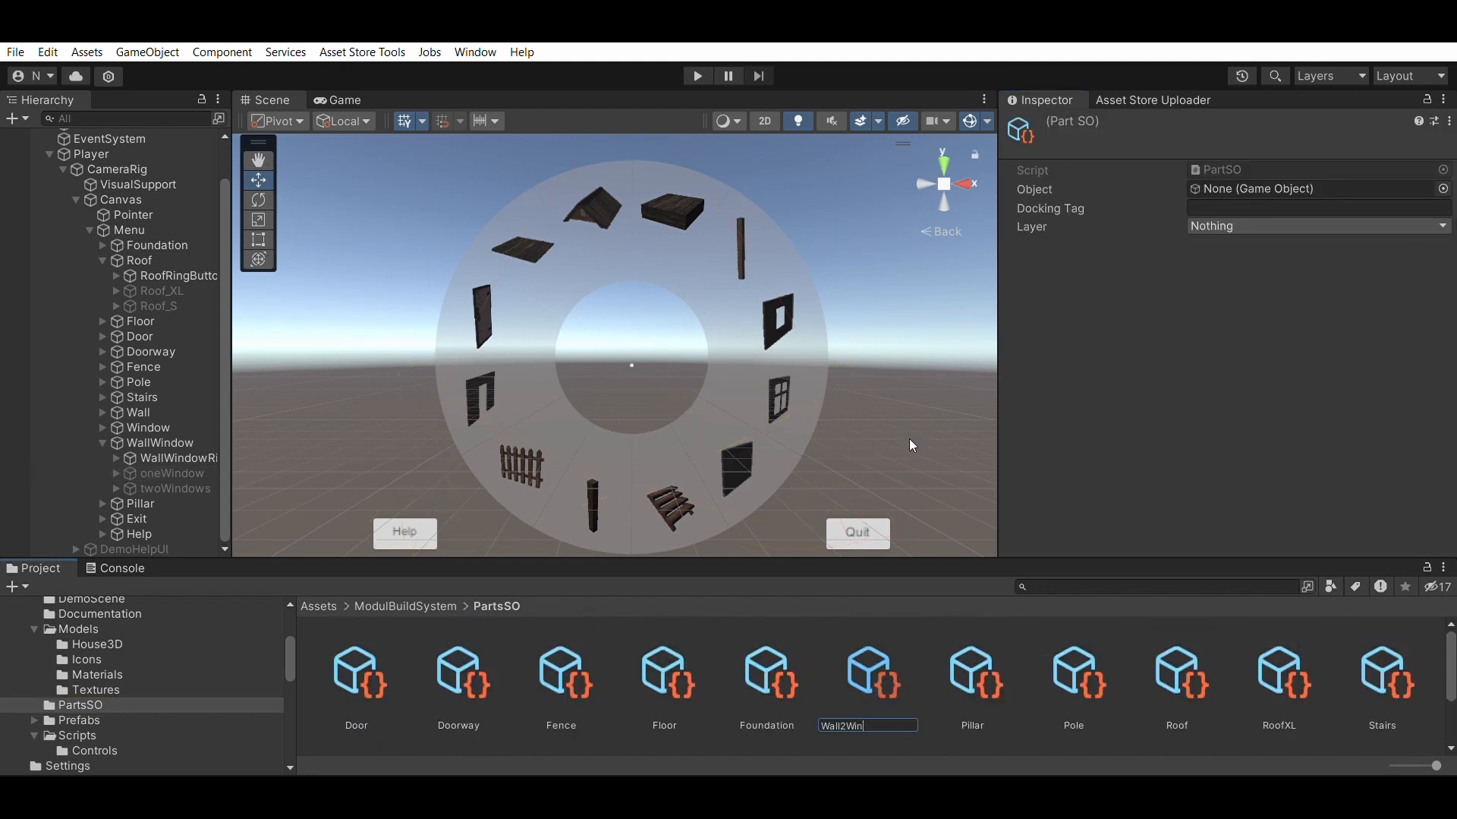
key(Return)
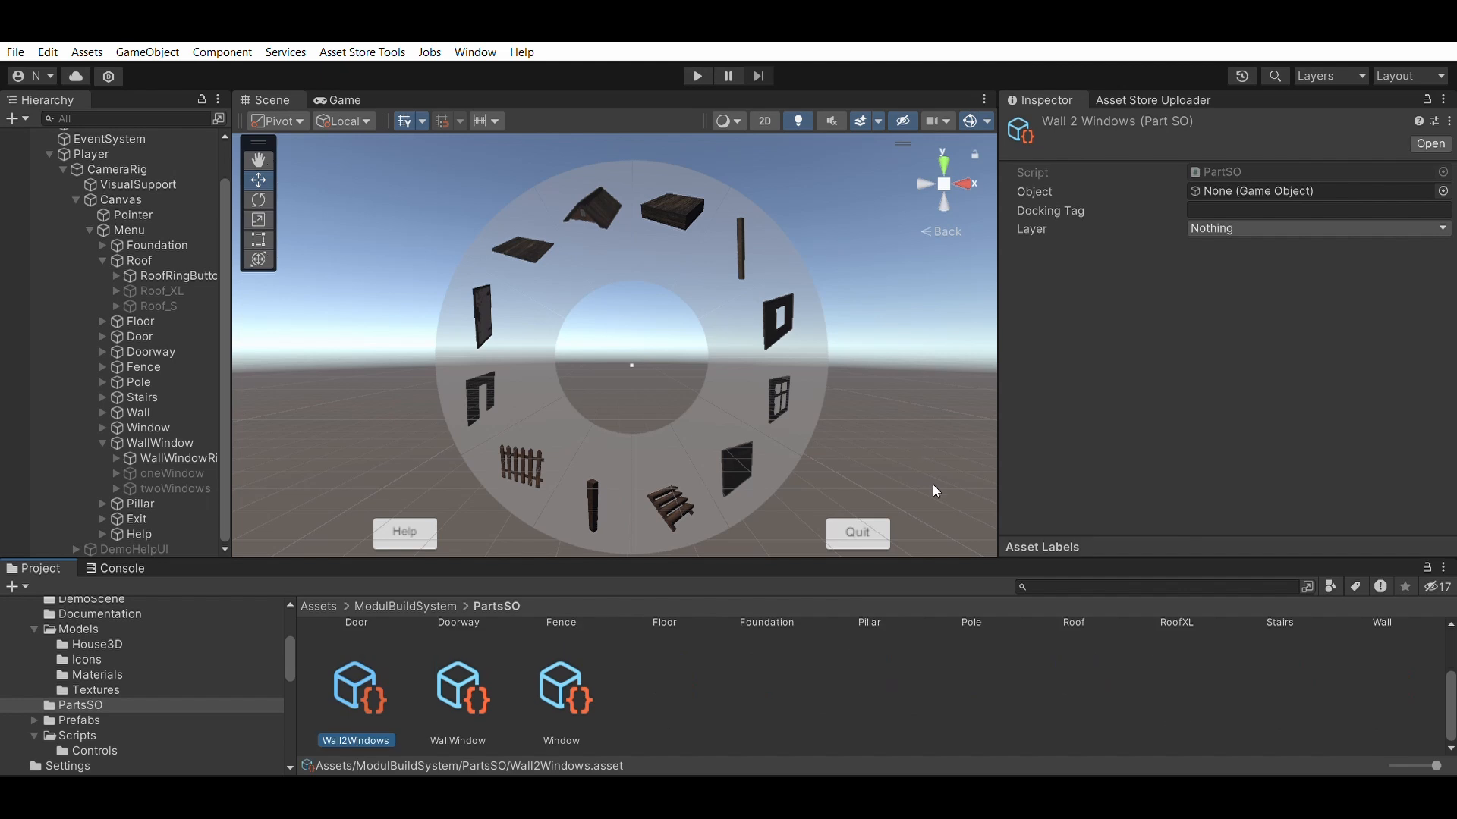
- Assign oneWindow to One Window Wall and twoWindows to Two Windows Wall in WallWindow's Call Sub Menu script
click(159, 445)
drag(167, 478, 1260, 344)
drag(173, 493, 1235, 363)
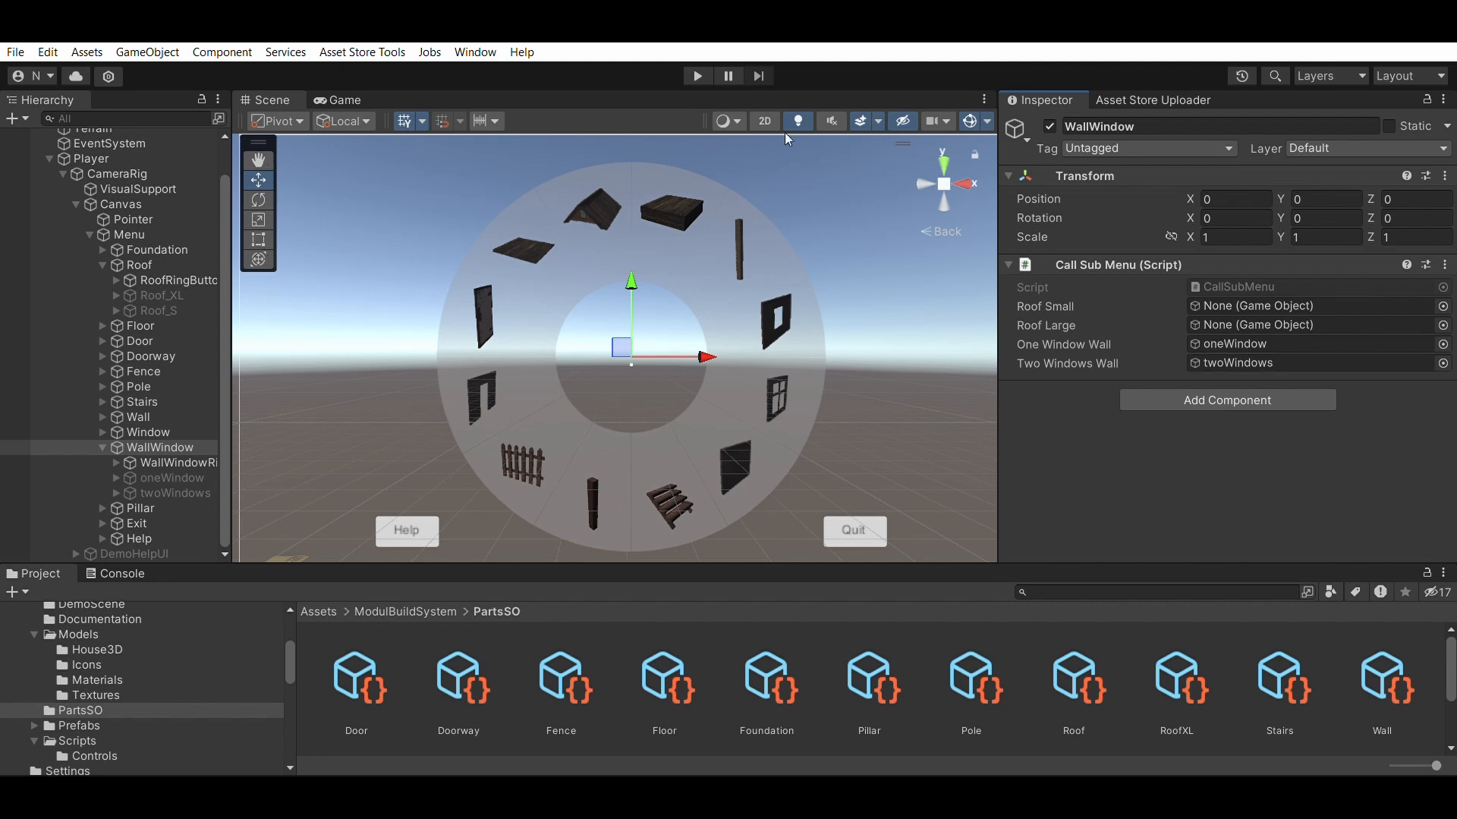
- Run the game and test the ring menu by opening the WallWindow submenu and picking a wall from it
click(697, 76)
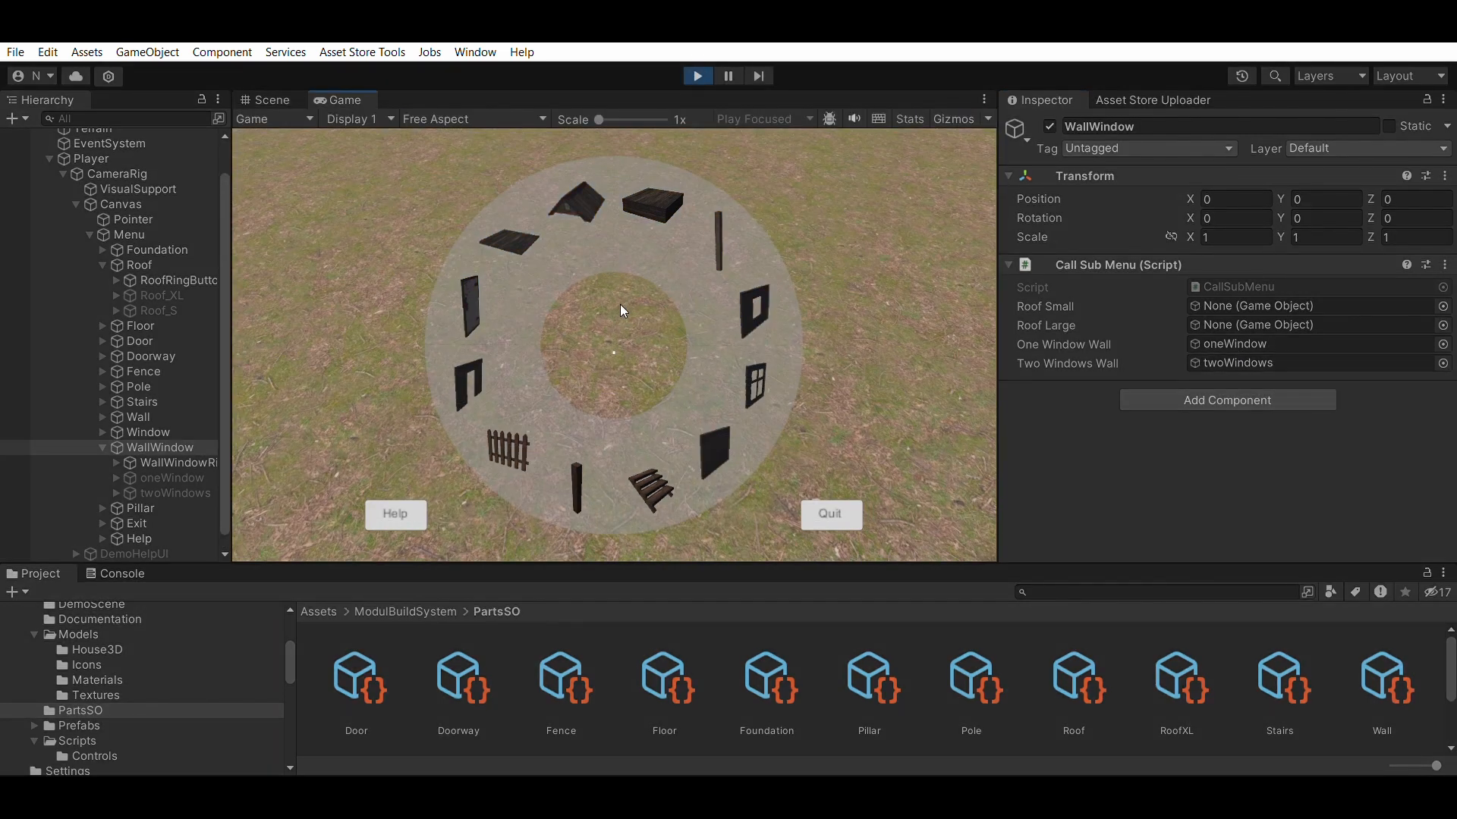
key(Tab)
key(Tab)
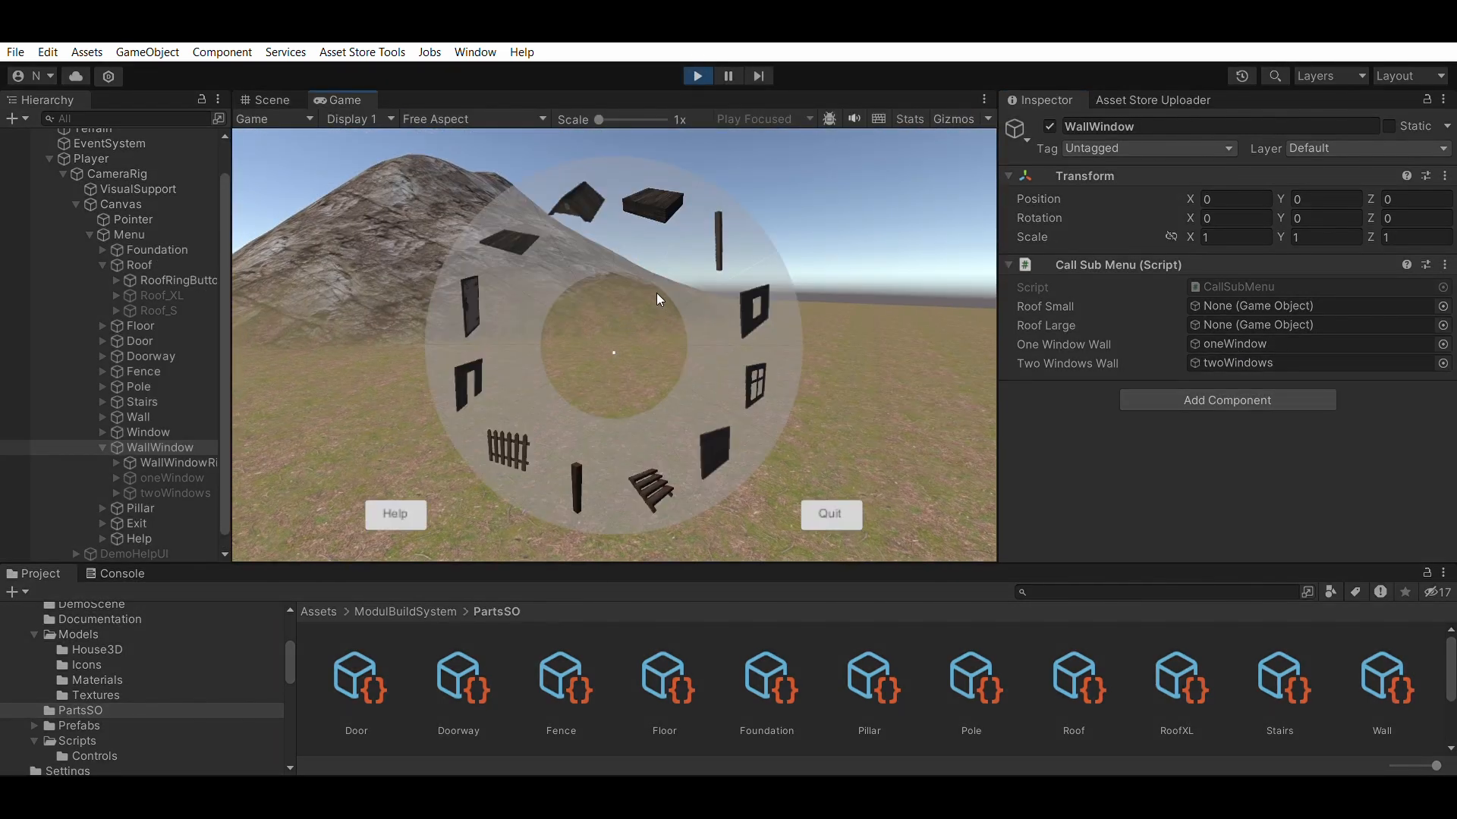
mouse_move(757, 294)
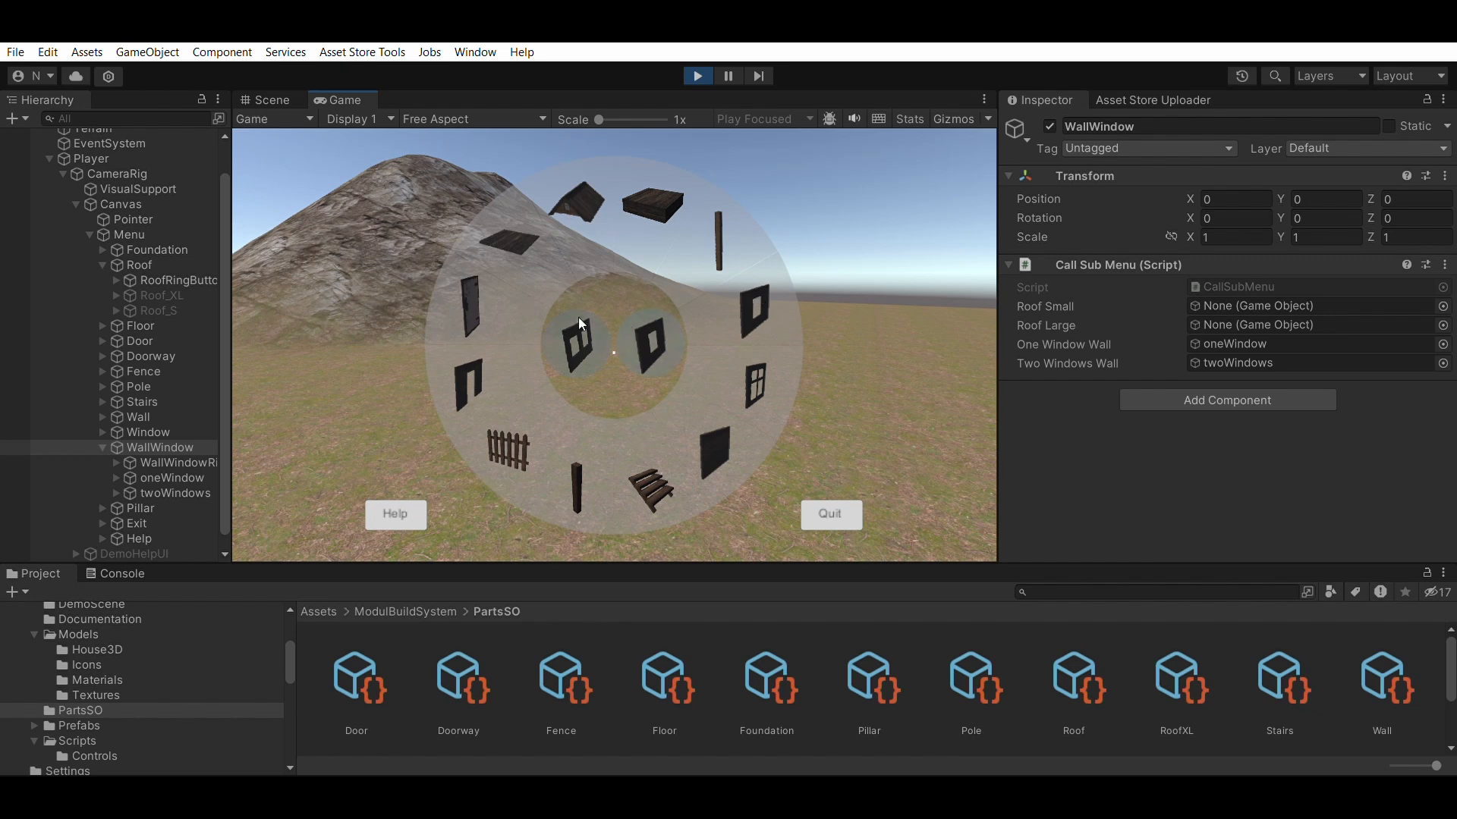
click(641, 338)
key(Tab)
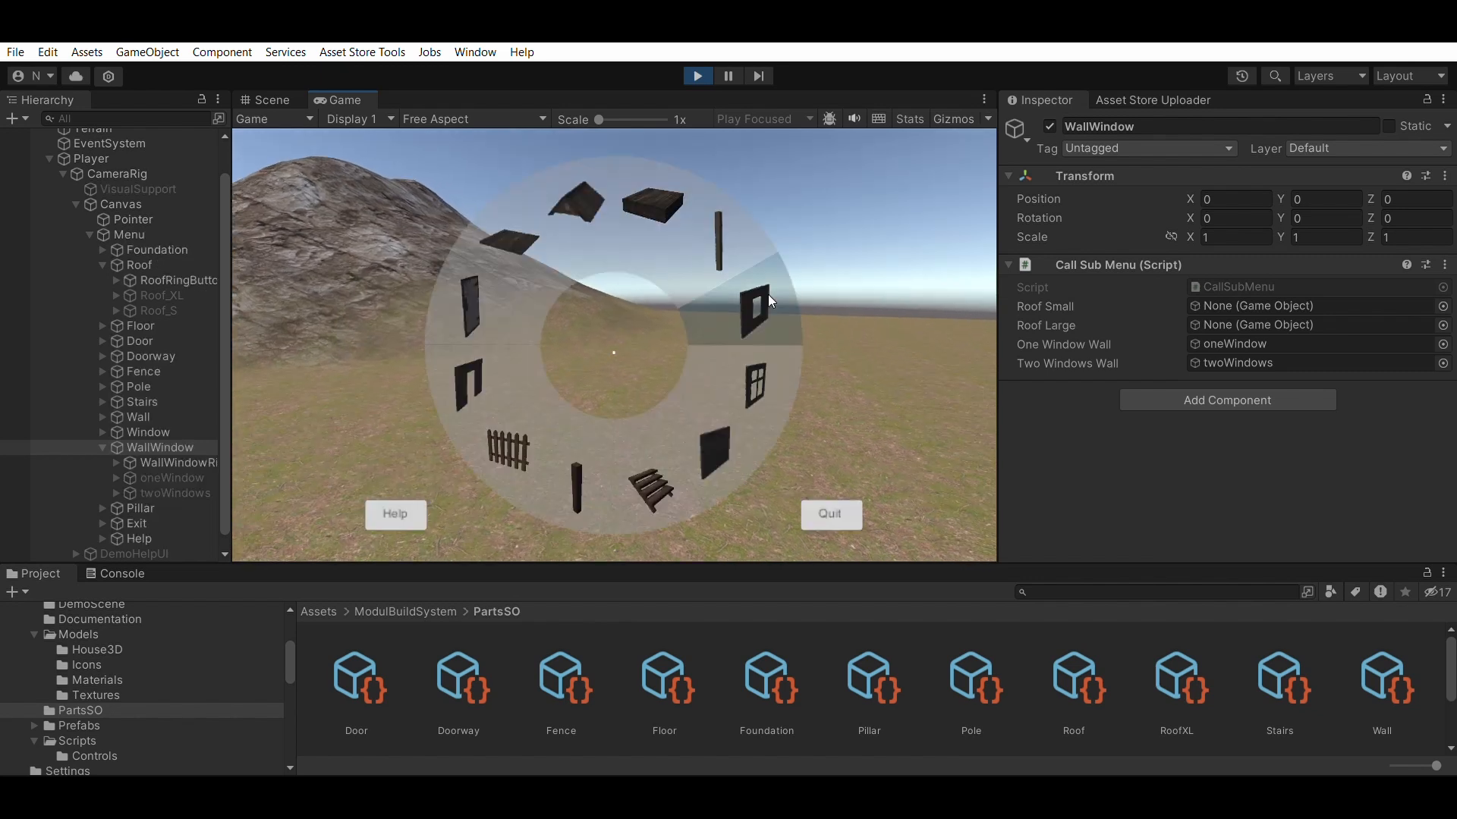
mouse_move(757, 296)
click(645, 326)
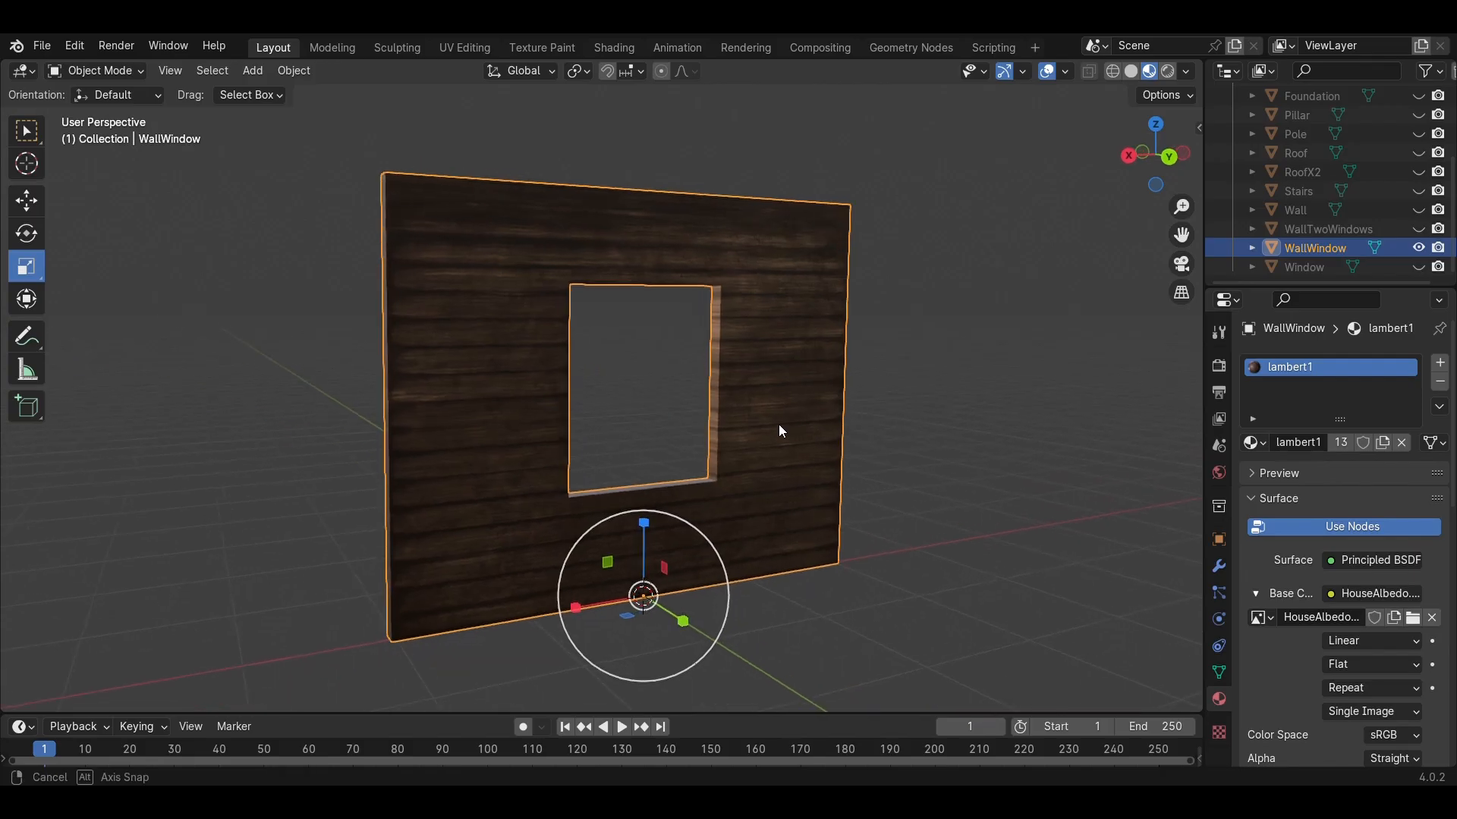
- Switch to Blender, show the WallTwoWindows model and hide WallWindow
middle_drag(779, 431, 874, 390)
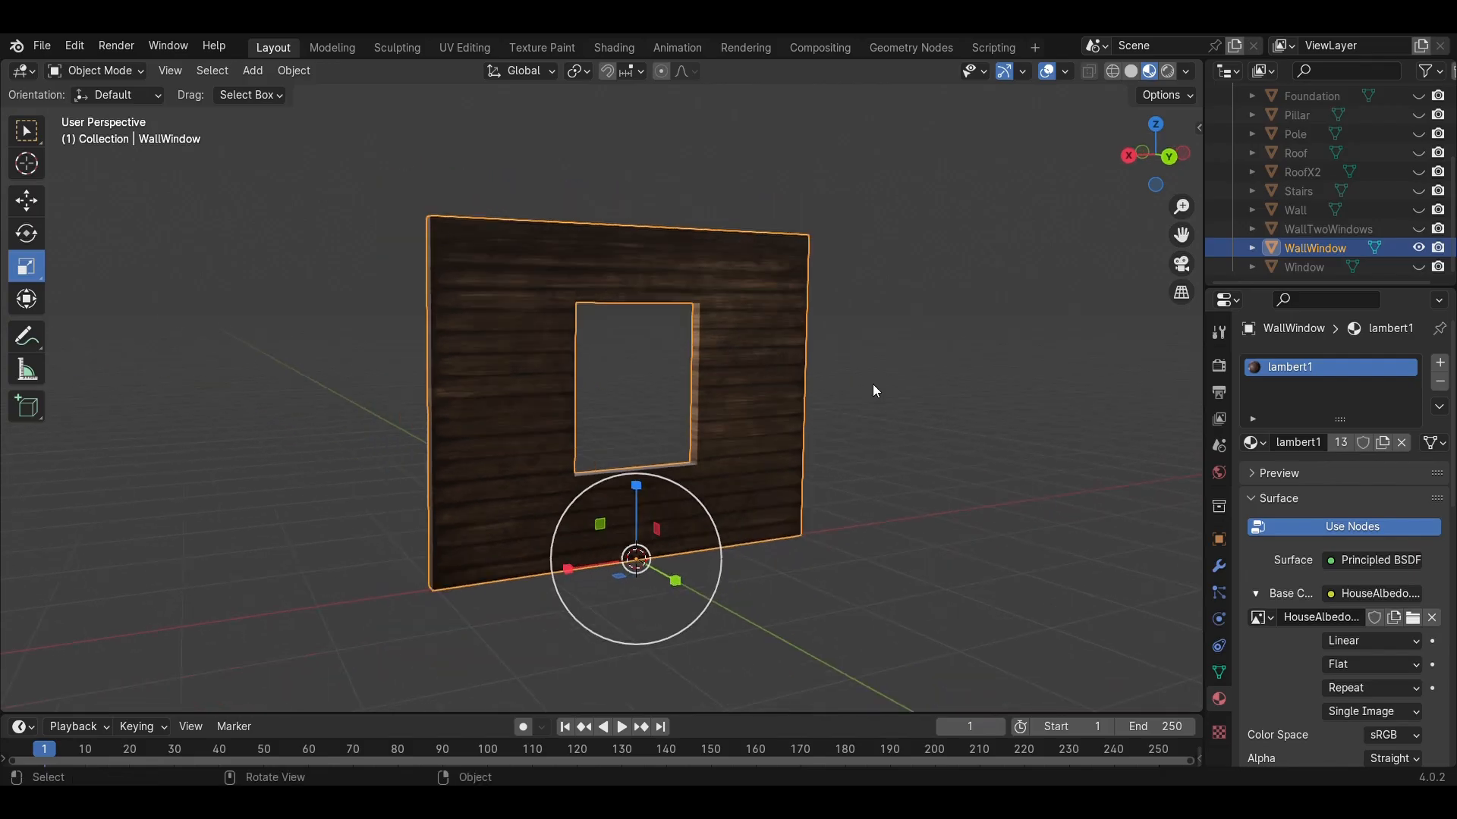
click(1417, 228)
click(1418, 248)
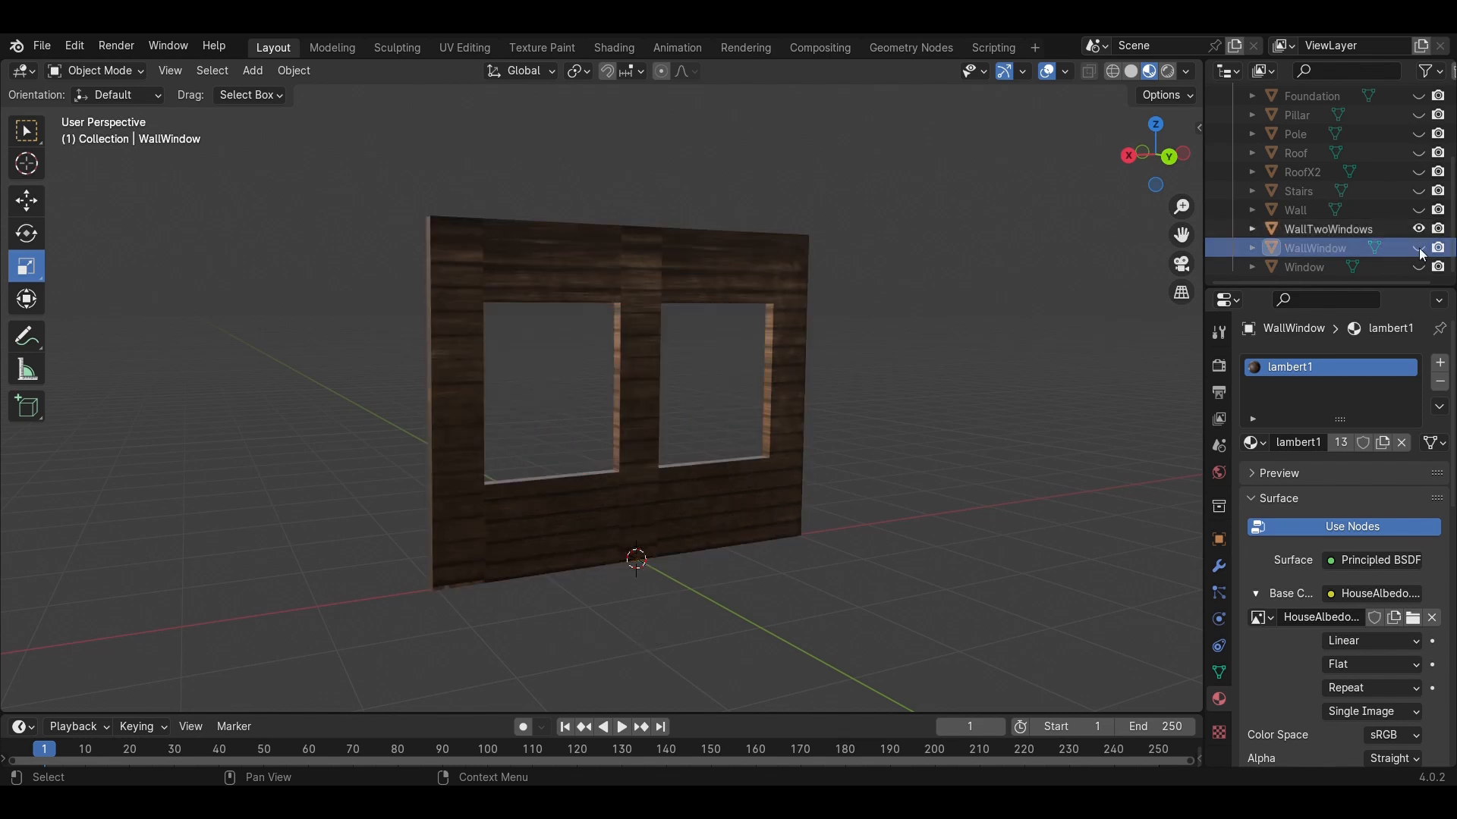
middle_drag(875, 295, 847, 310)
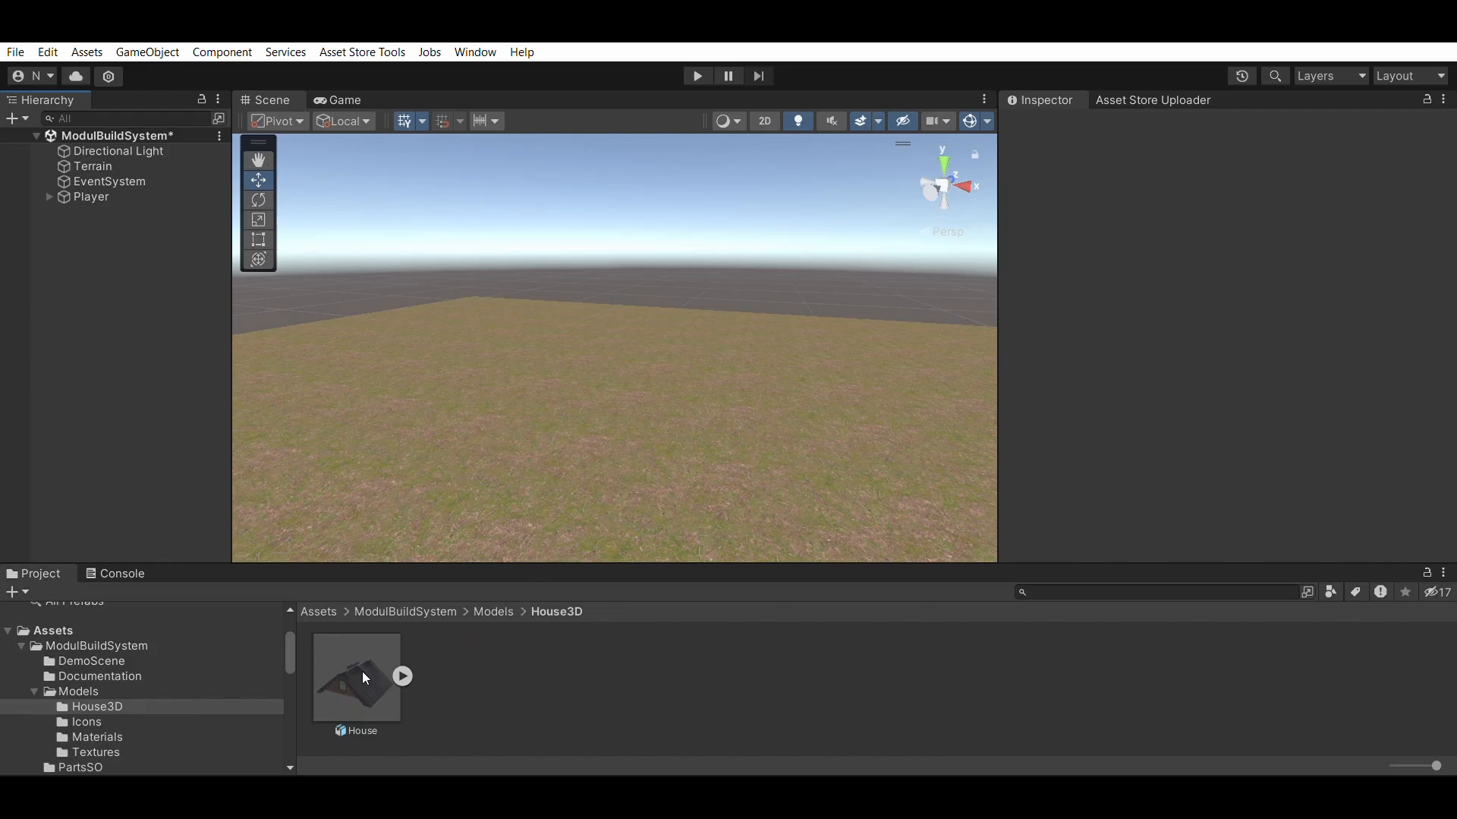
- Place the House model in the Unity scene, keeping only WallTwoWindows by moving it out of House and deleting House
drag(362, 671, 428, 375)
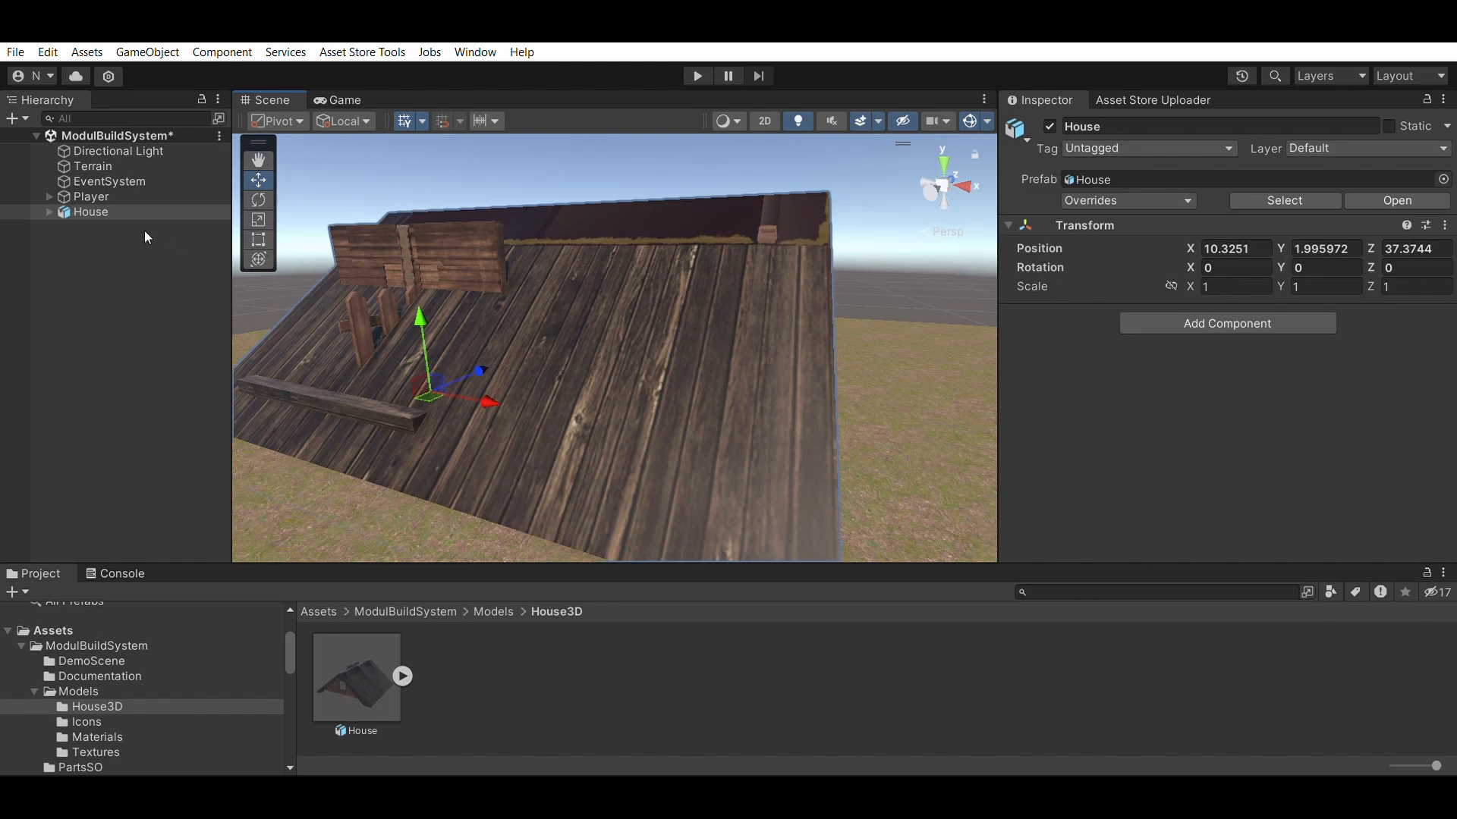
drag(90, 393, 71, 202)
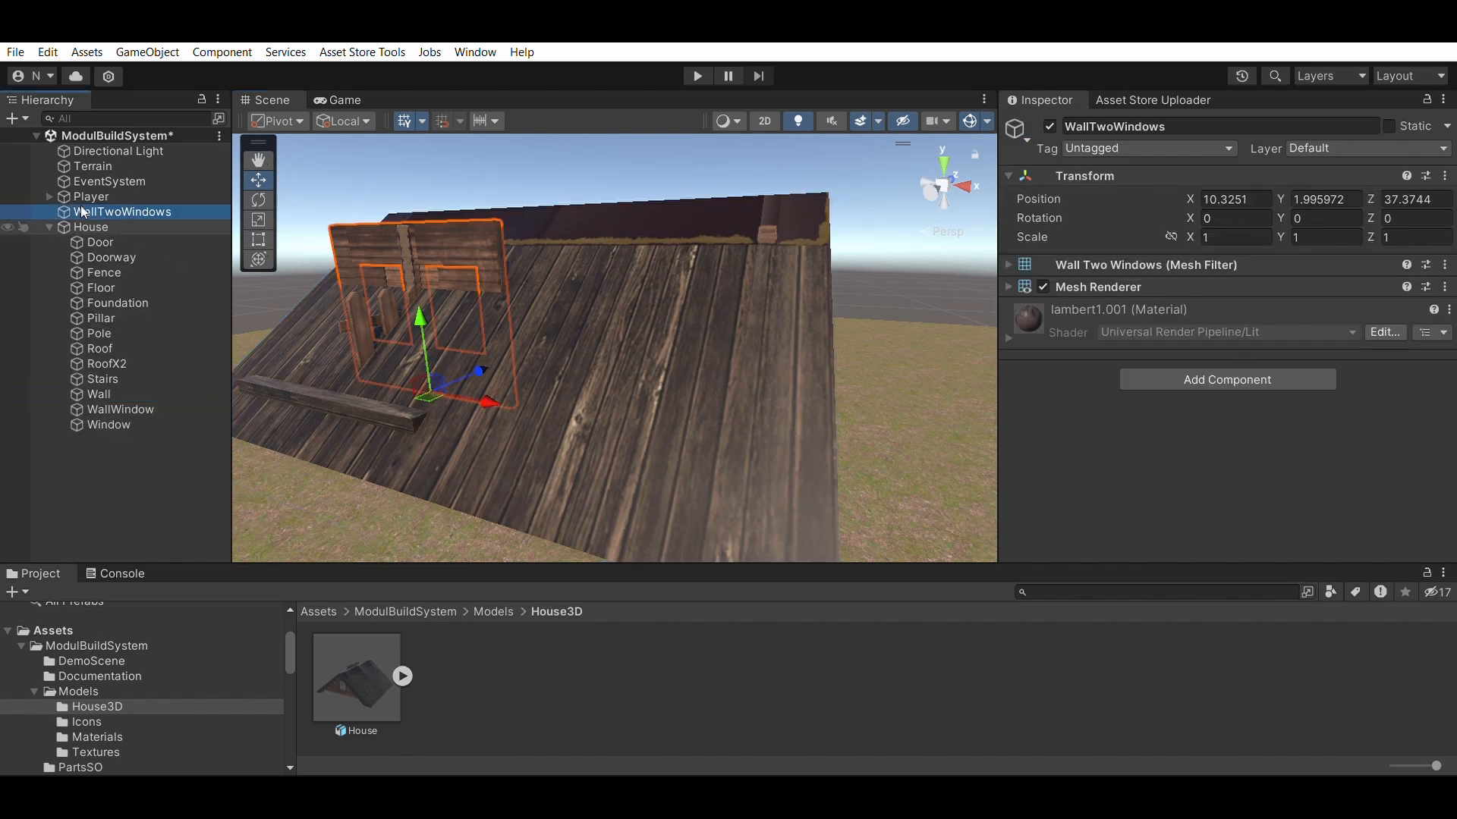
click(84, 226)
key(Delete)
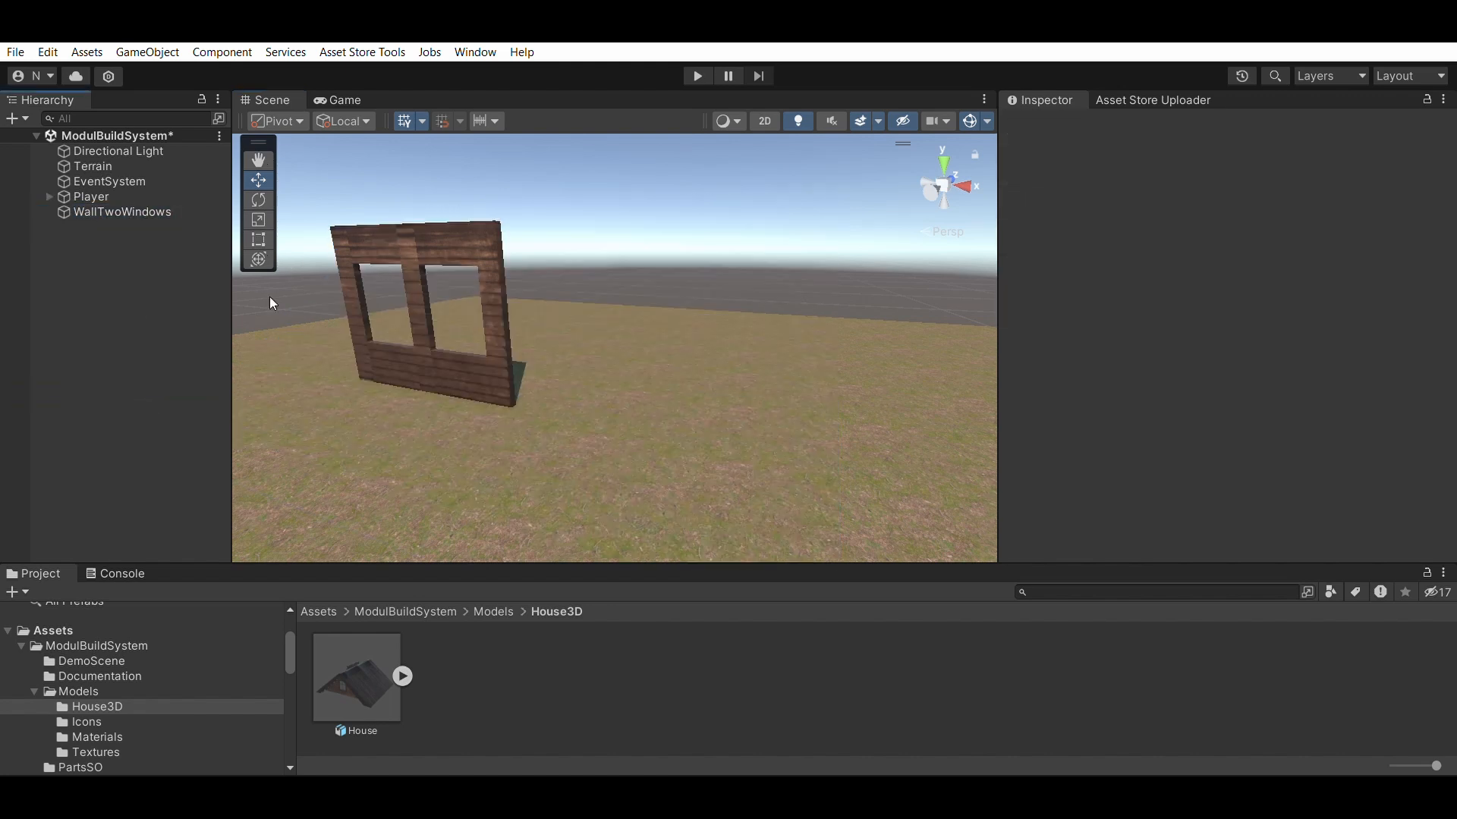
- Add a Mesh Collider to WallTwoWindows and set its position to 0, 0, 0
click(484, 328)
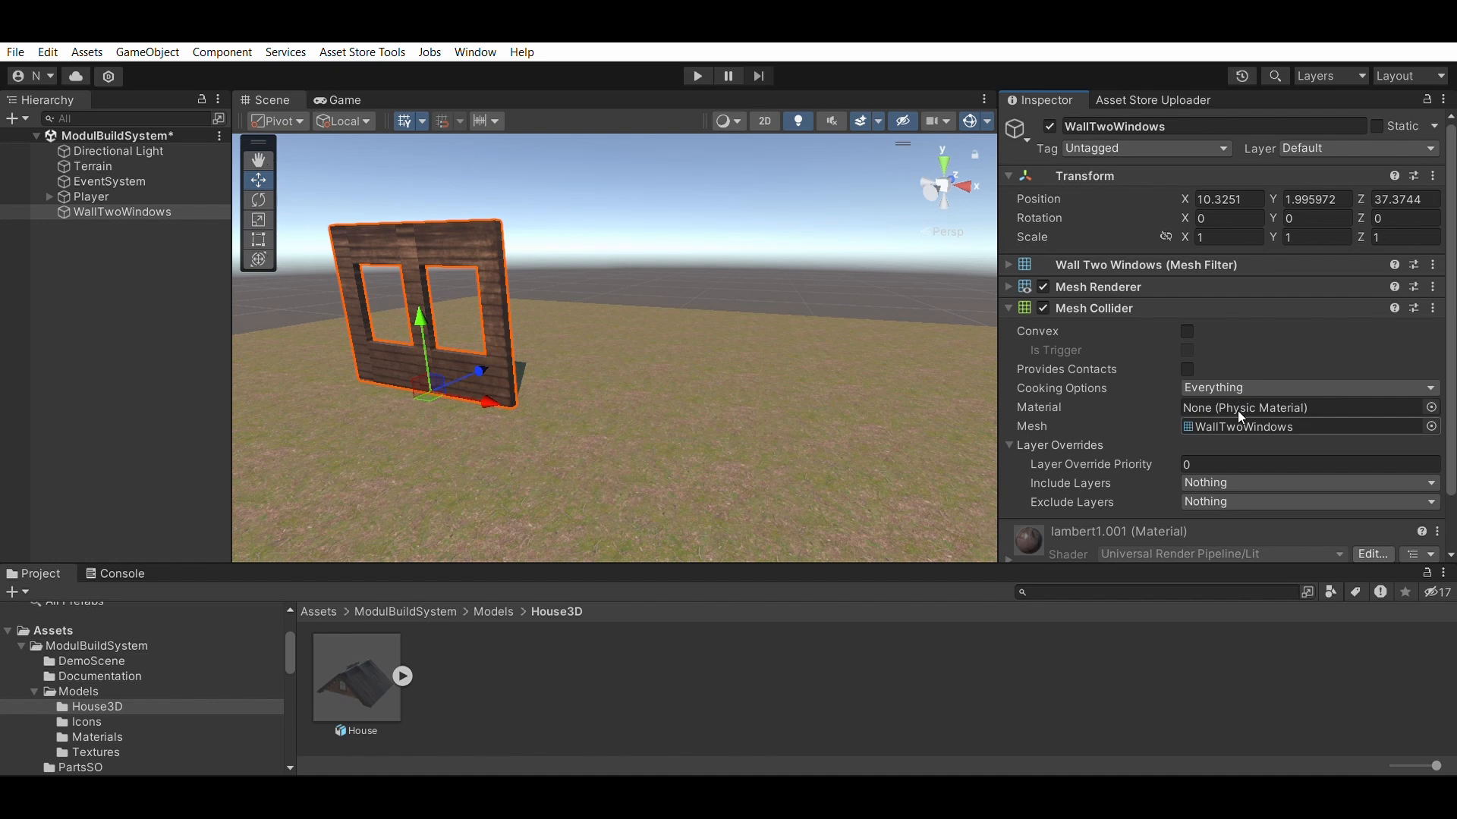
scroll(1237, 411, down, 2)
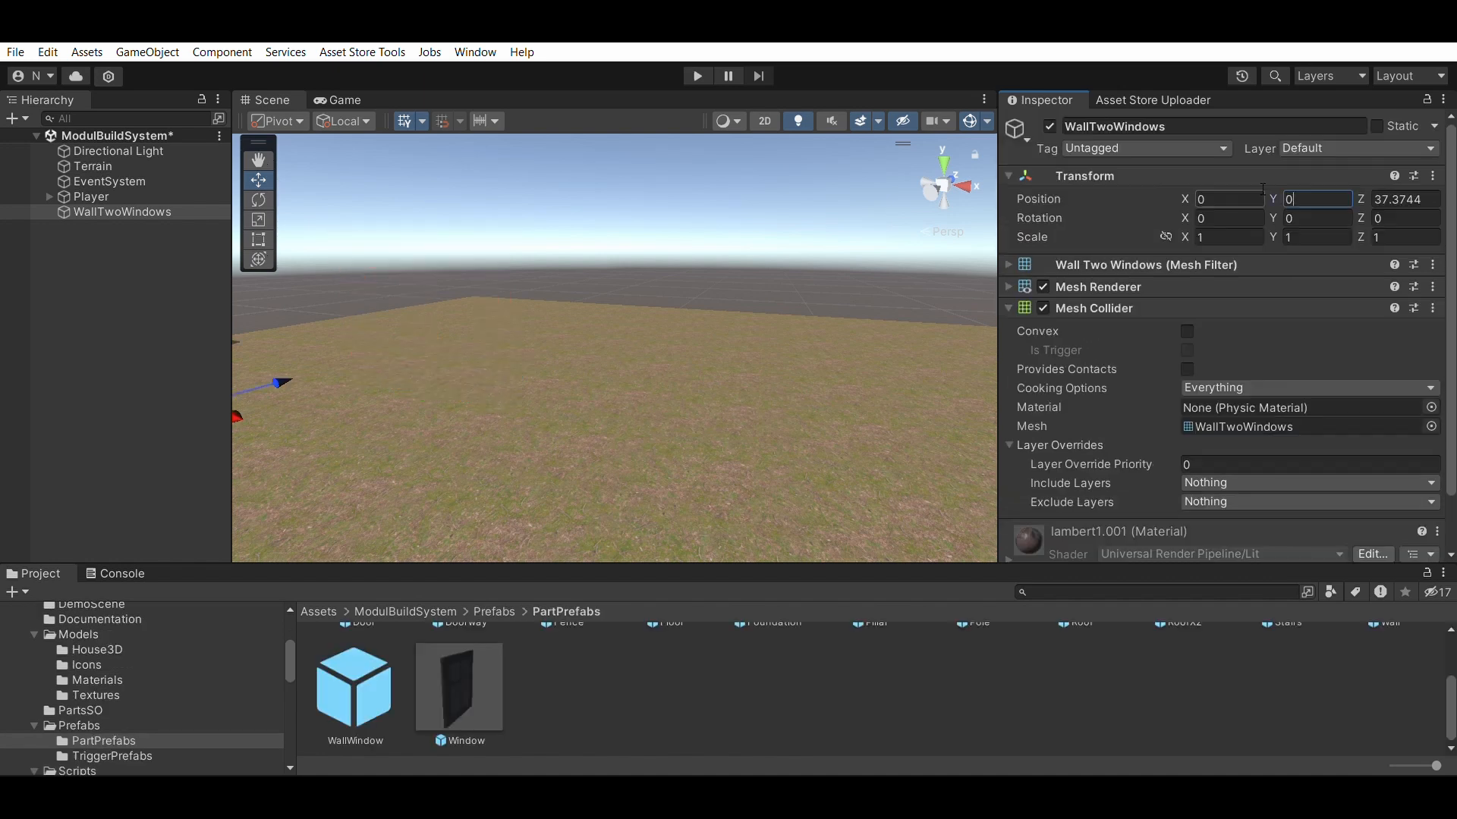
key(Tab)
text(0)
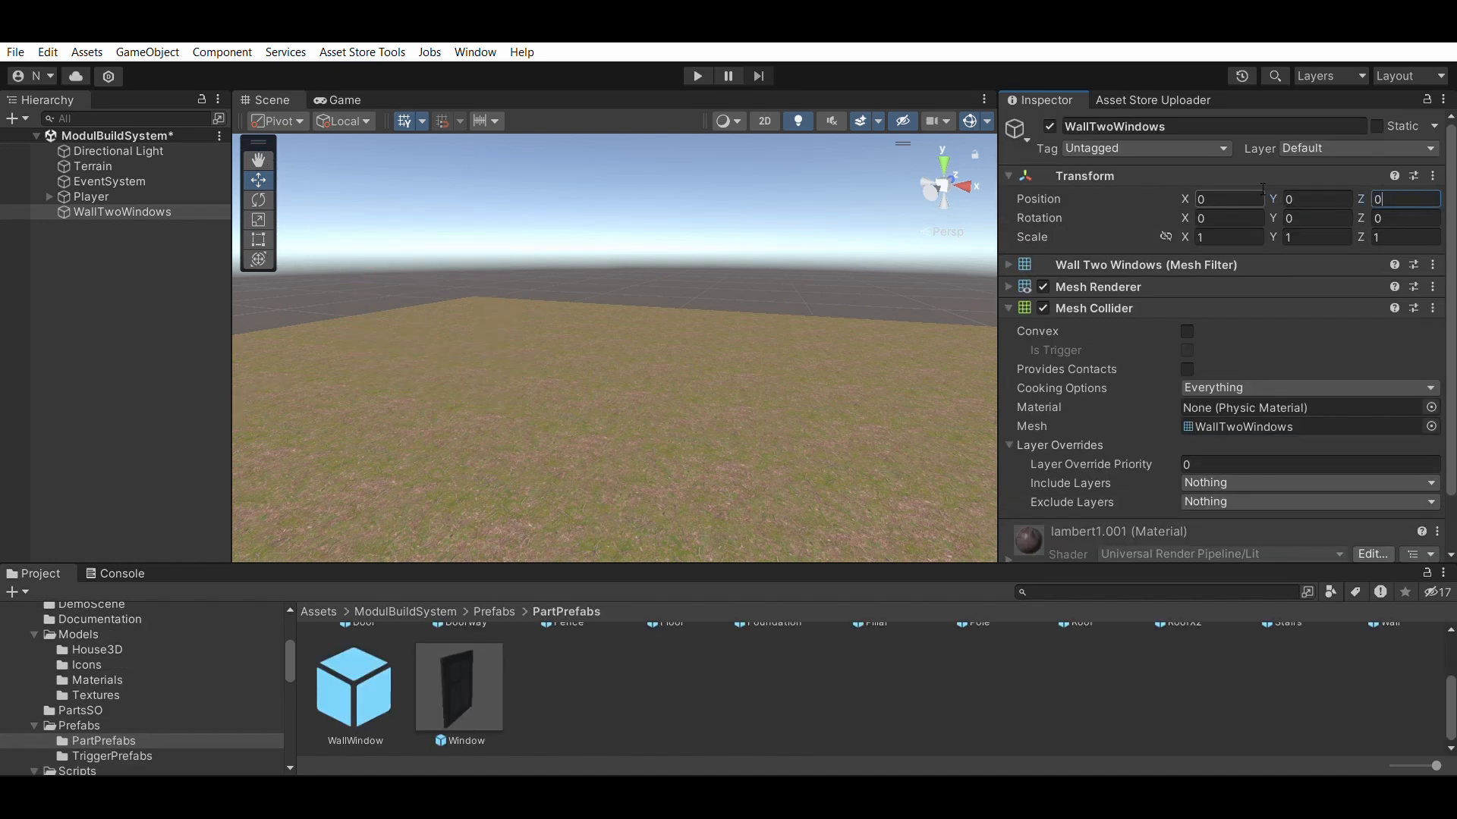
- Save WallTwoWindows as a prefab in the PartPrefabs folder
drag(70, 211, 561, 690)
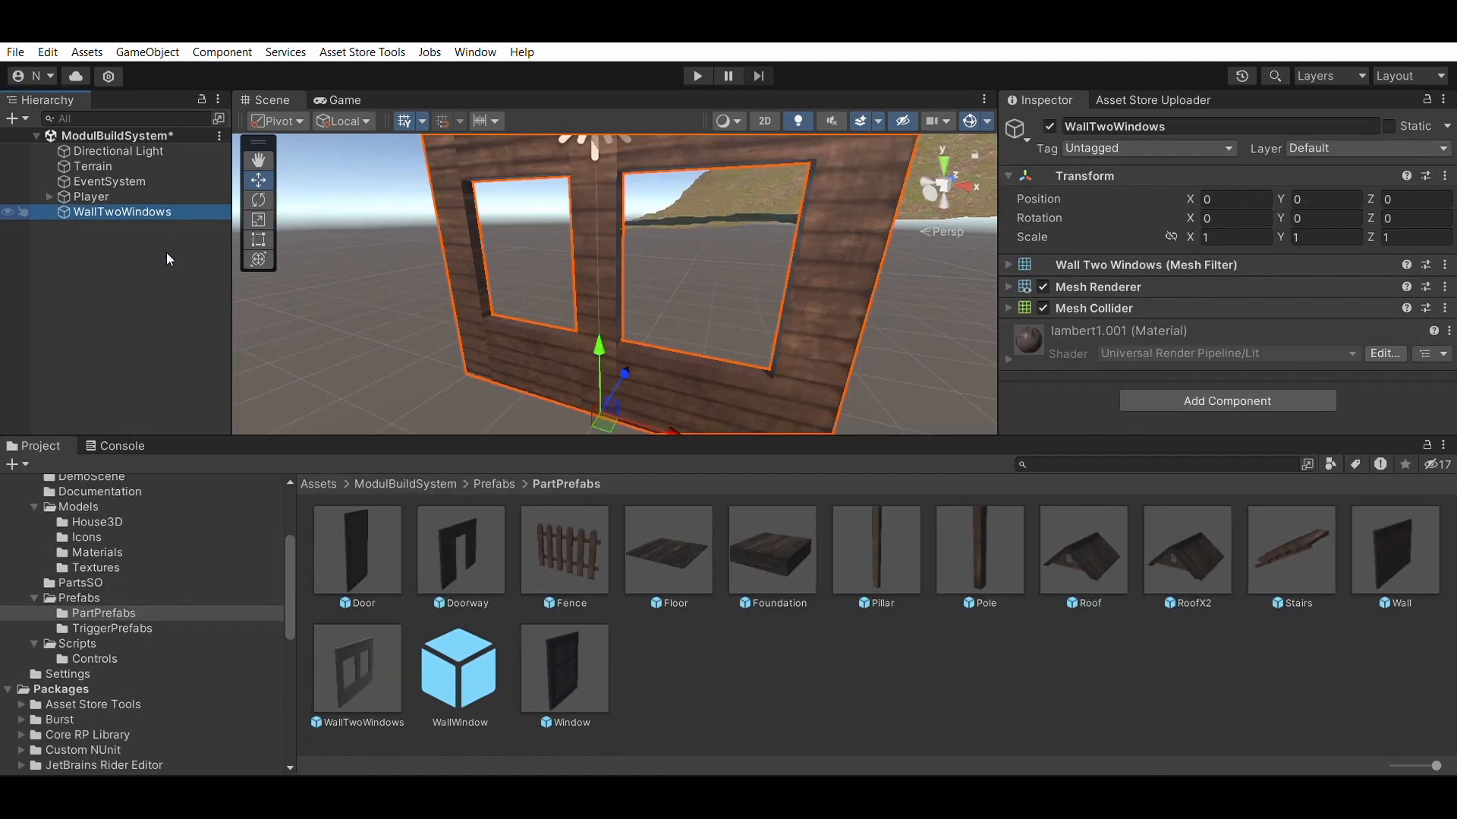
- Create empty child objects window1 and window2 under WallTwoWindows, and give window1 a Box Collider
key(alt+shift+n)
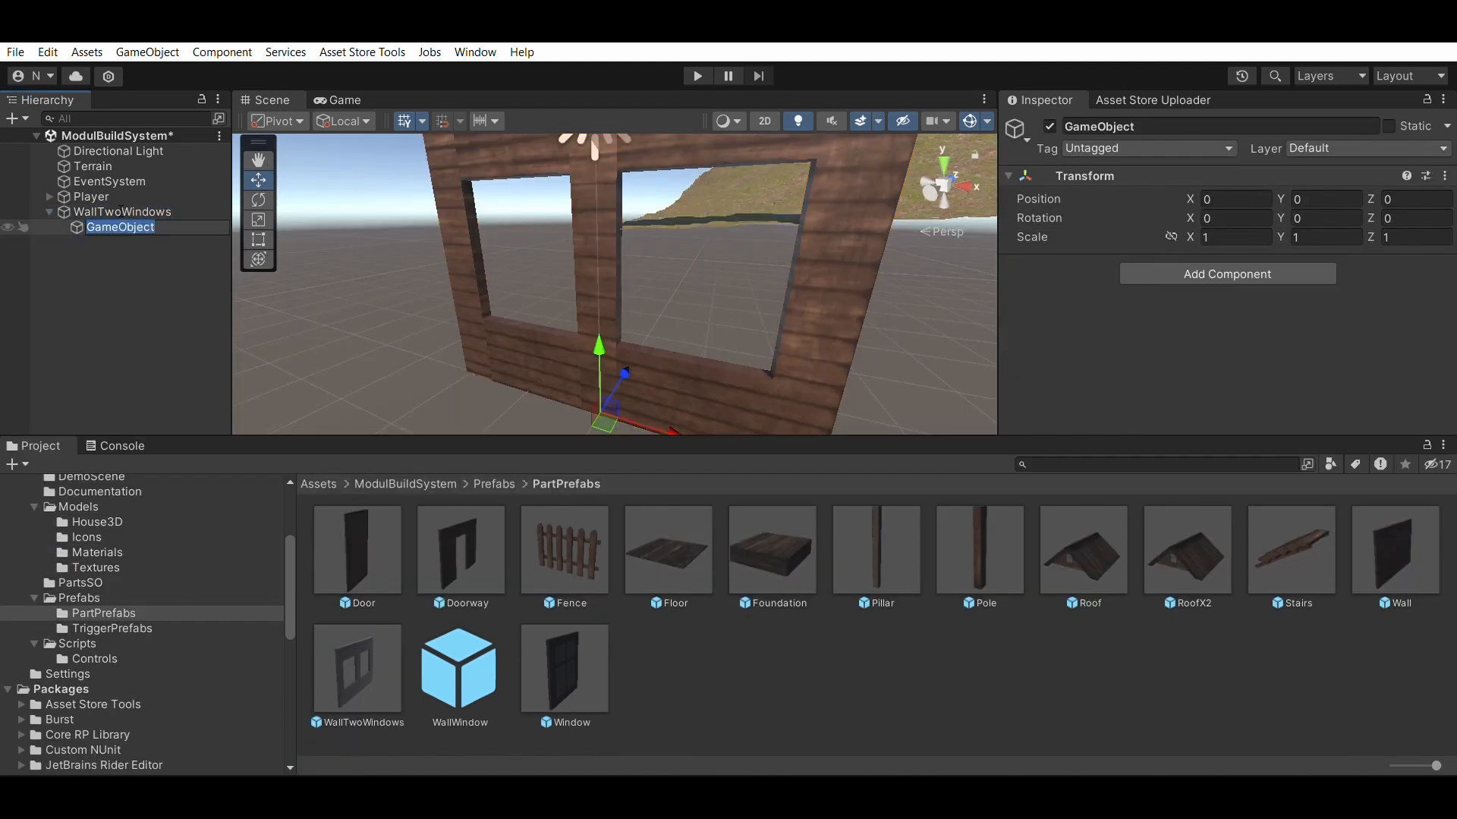
text(window1)
key(Return)
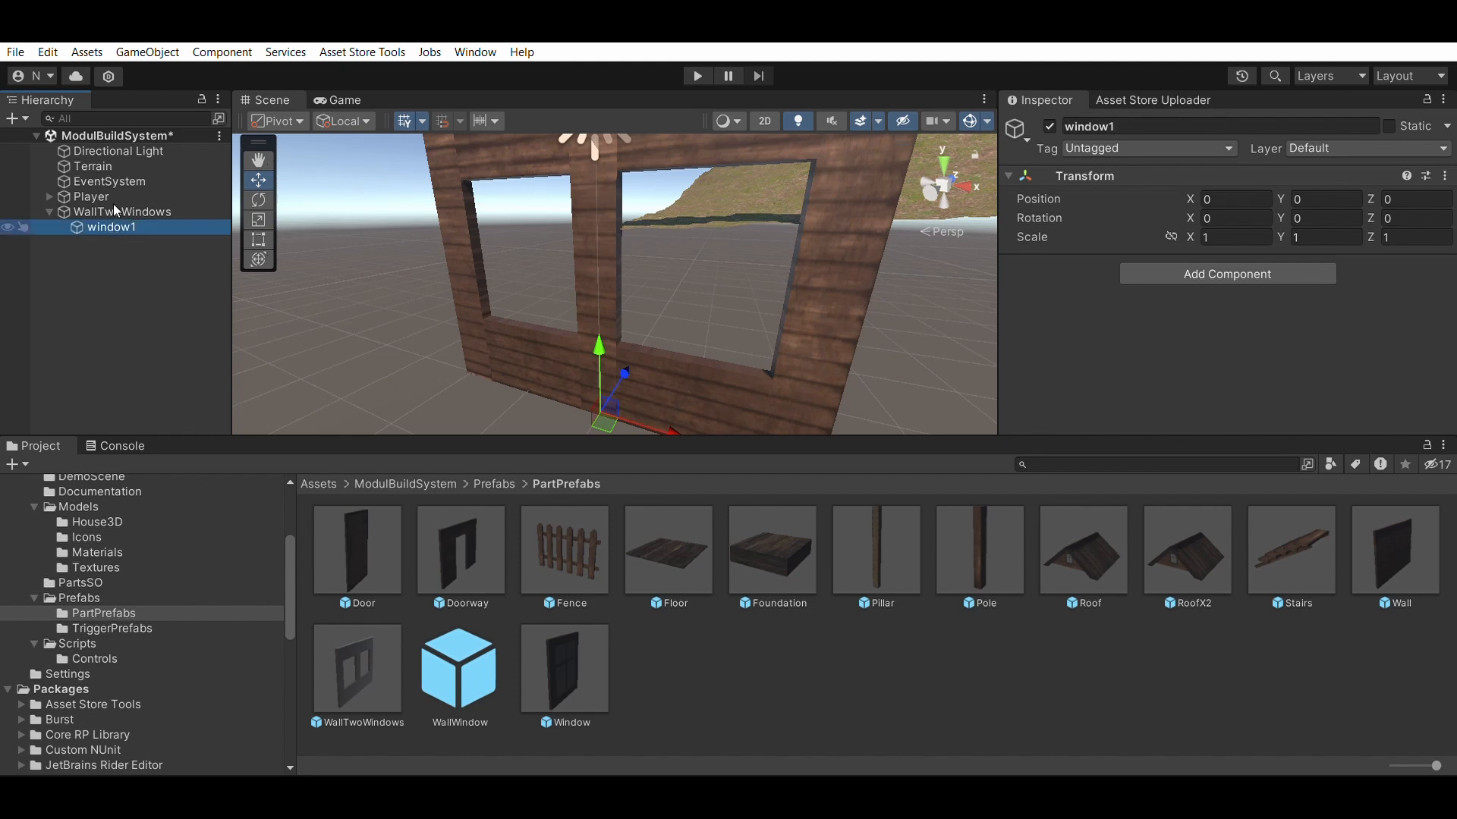
key(ctrl+d)
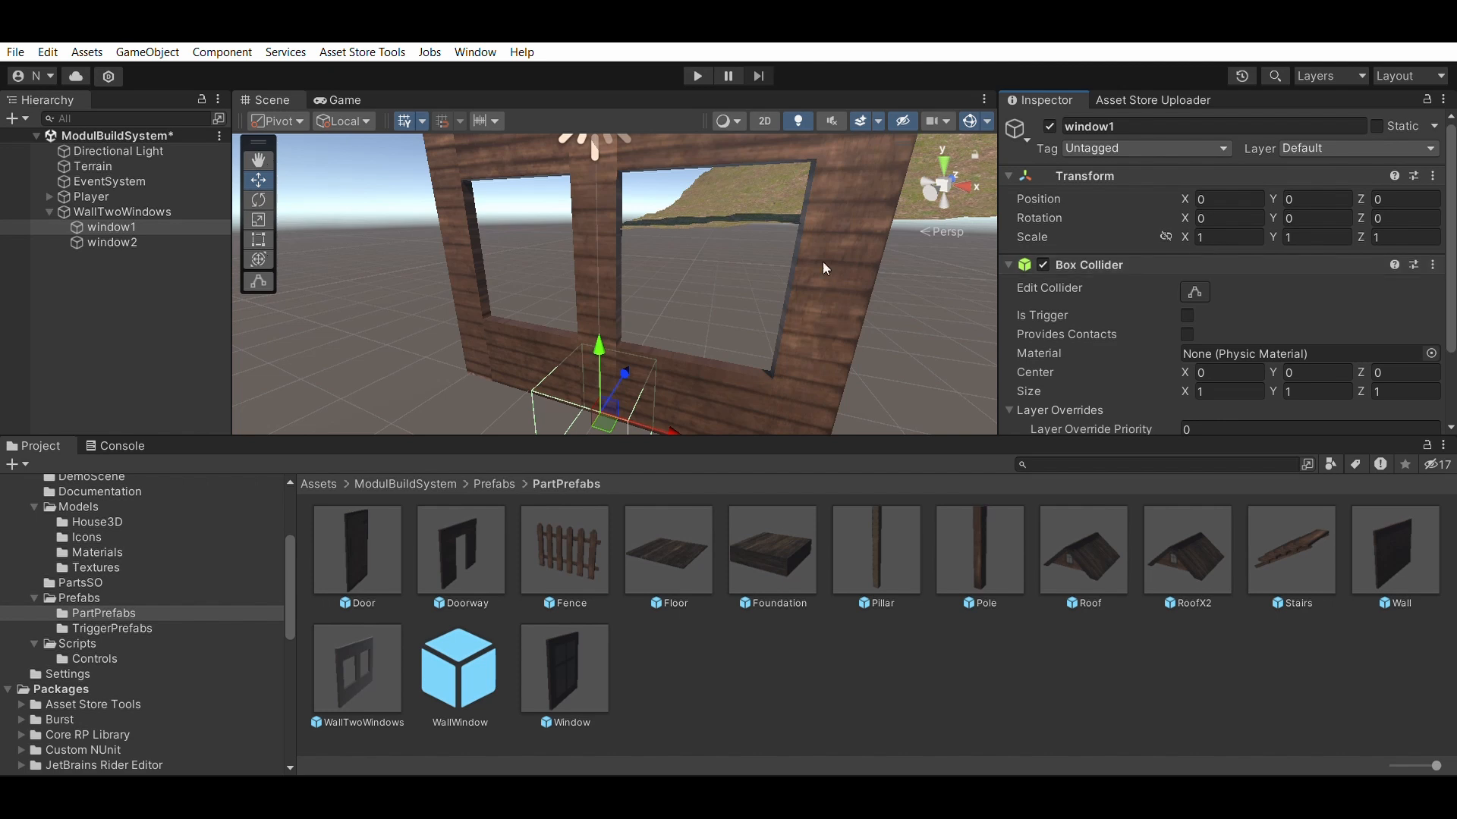
- Fit window1's Box Collider to one of the wall's window openings and set its tag and layer to Window
scroll(707, 285, down, 2)
click(1195, 291)
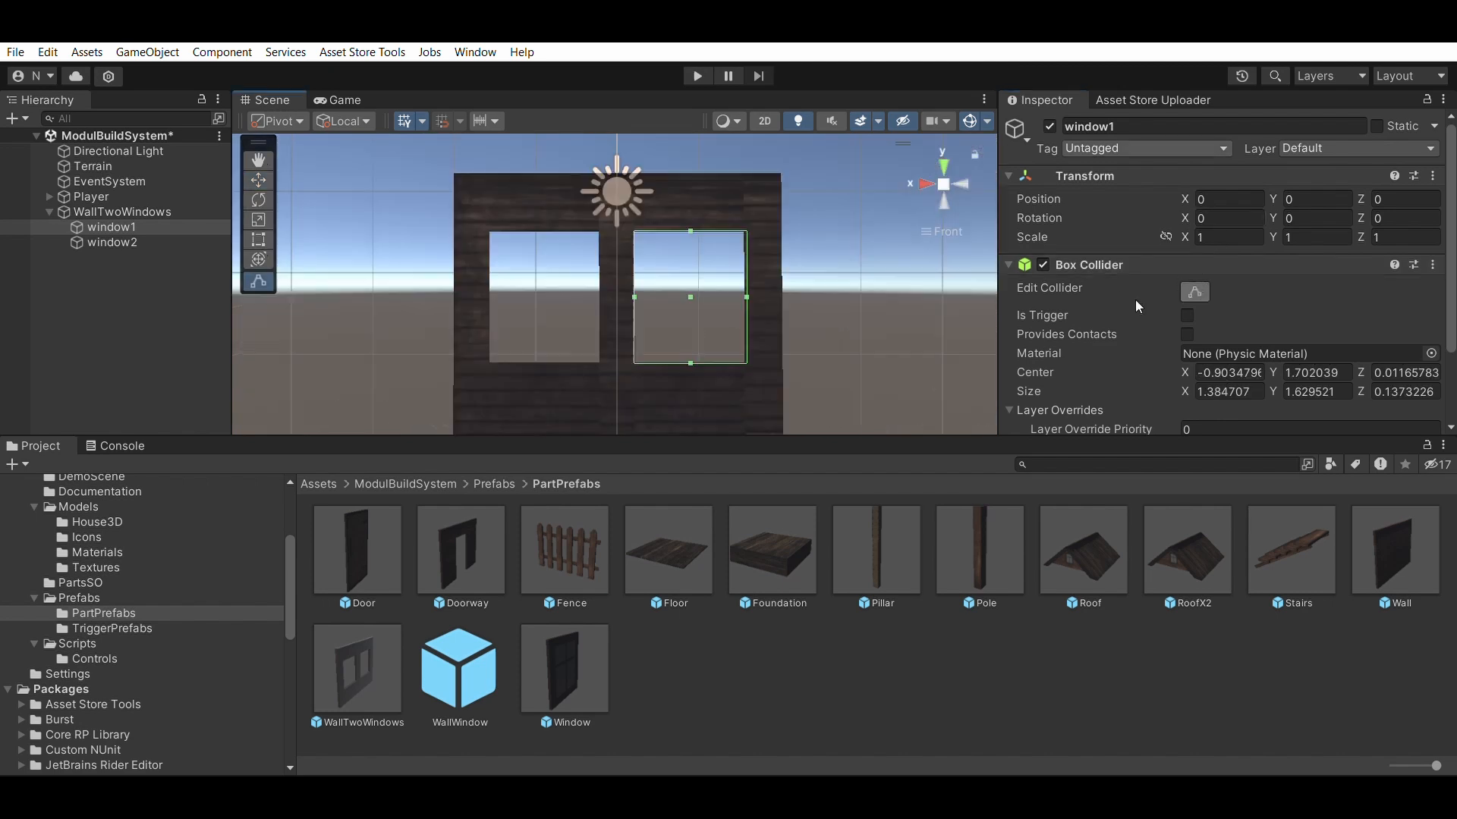
click(1130, 326)
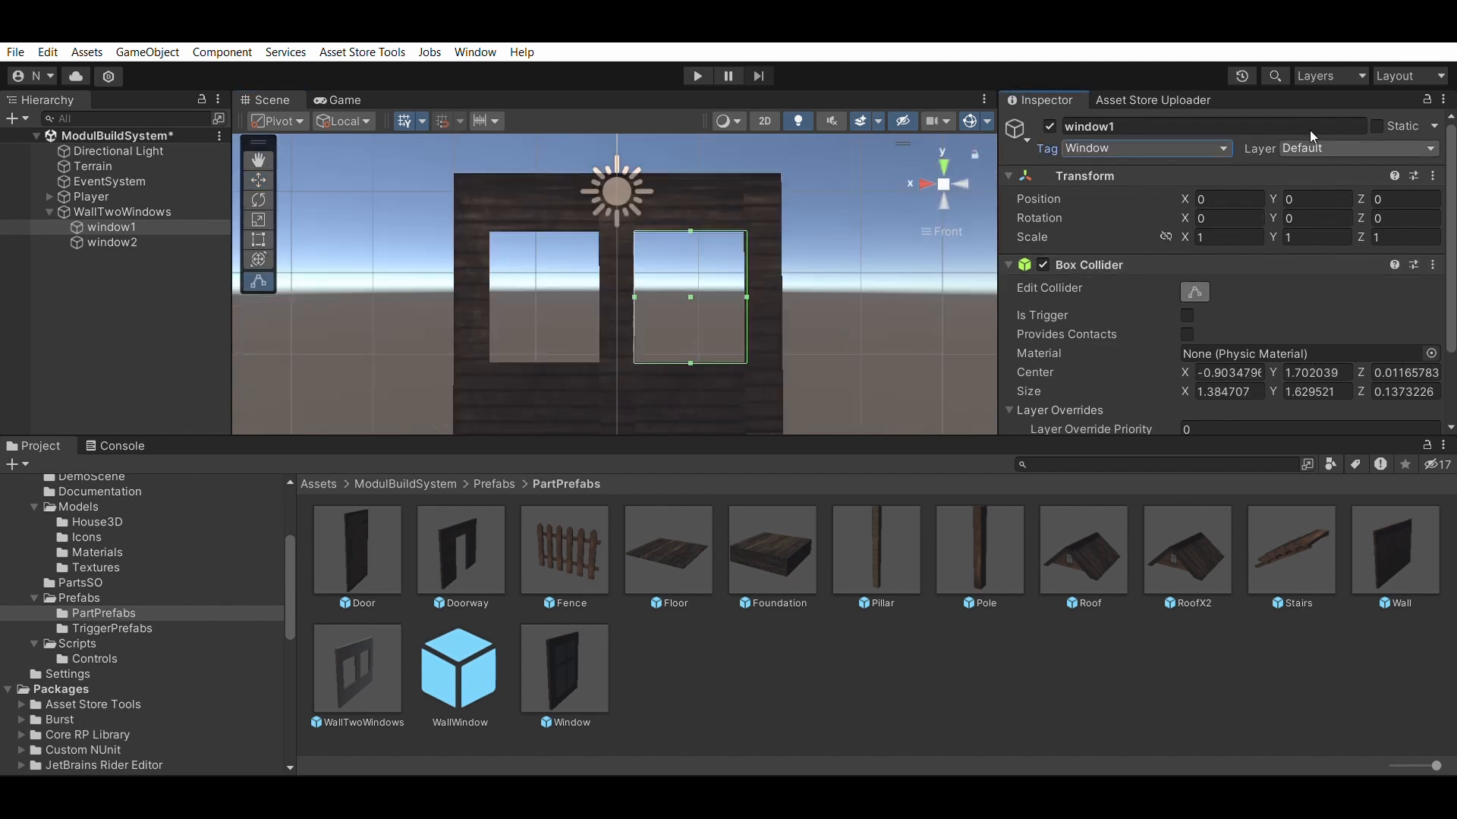
click(1337, 268)
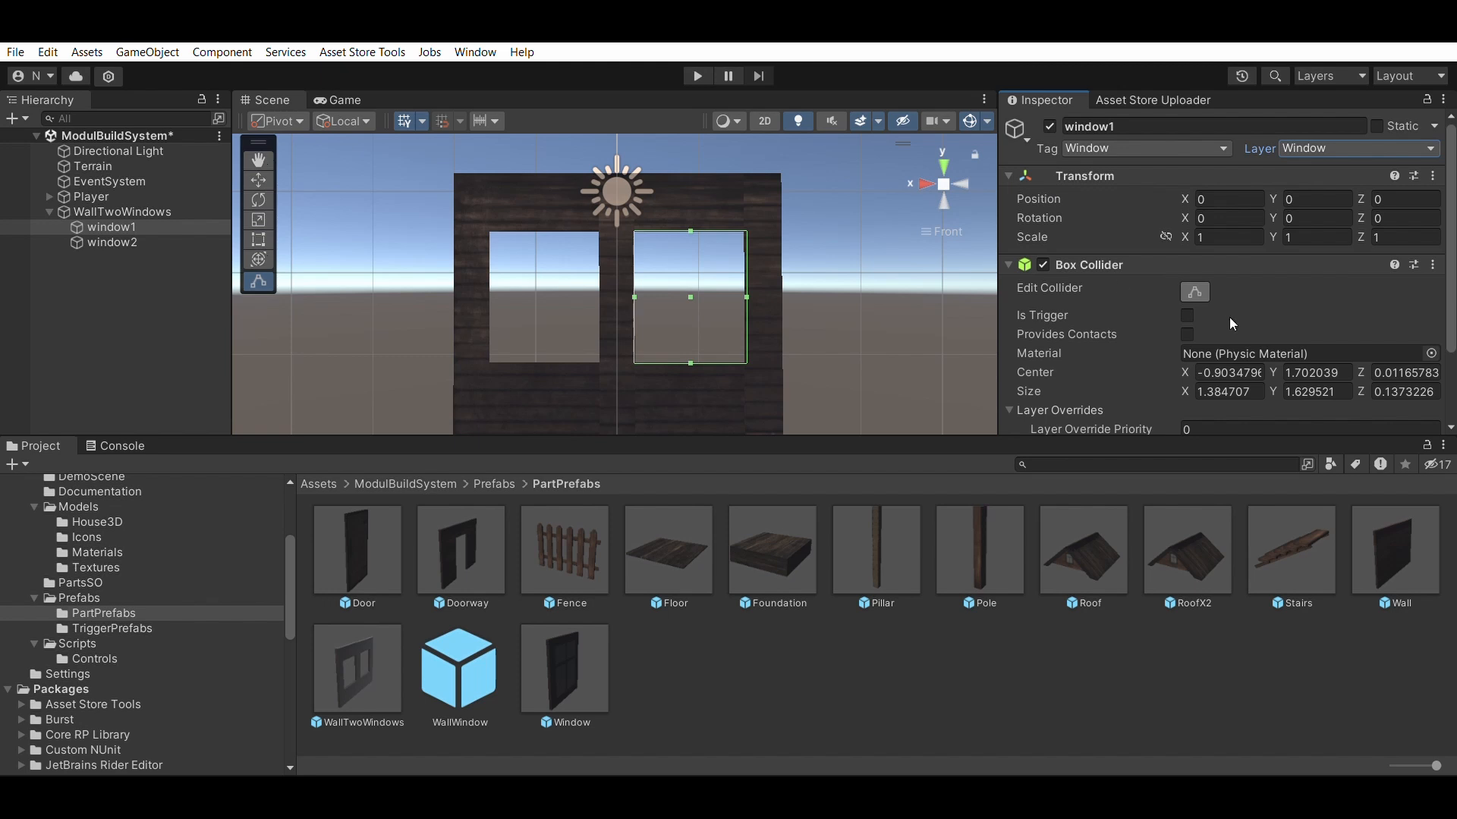
scroll(1229, 317, down, 3)
scroll(1076, 288, up, 3)
- Replace the empty window2 with a duplicate of window1 renamed window2, and position it over the other window opening
click(139, 240)
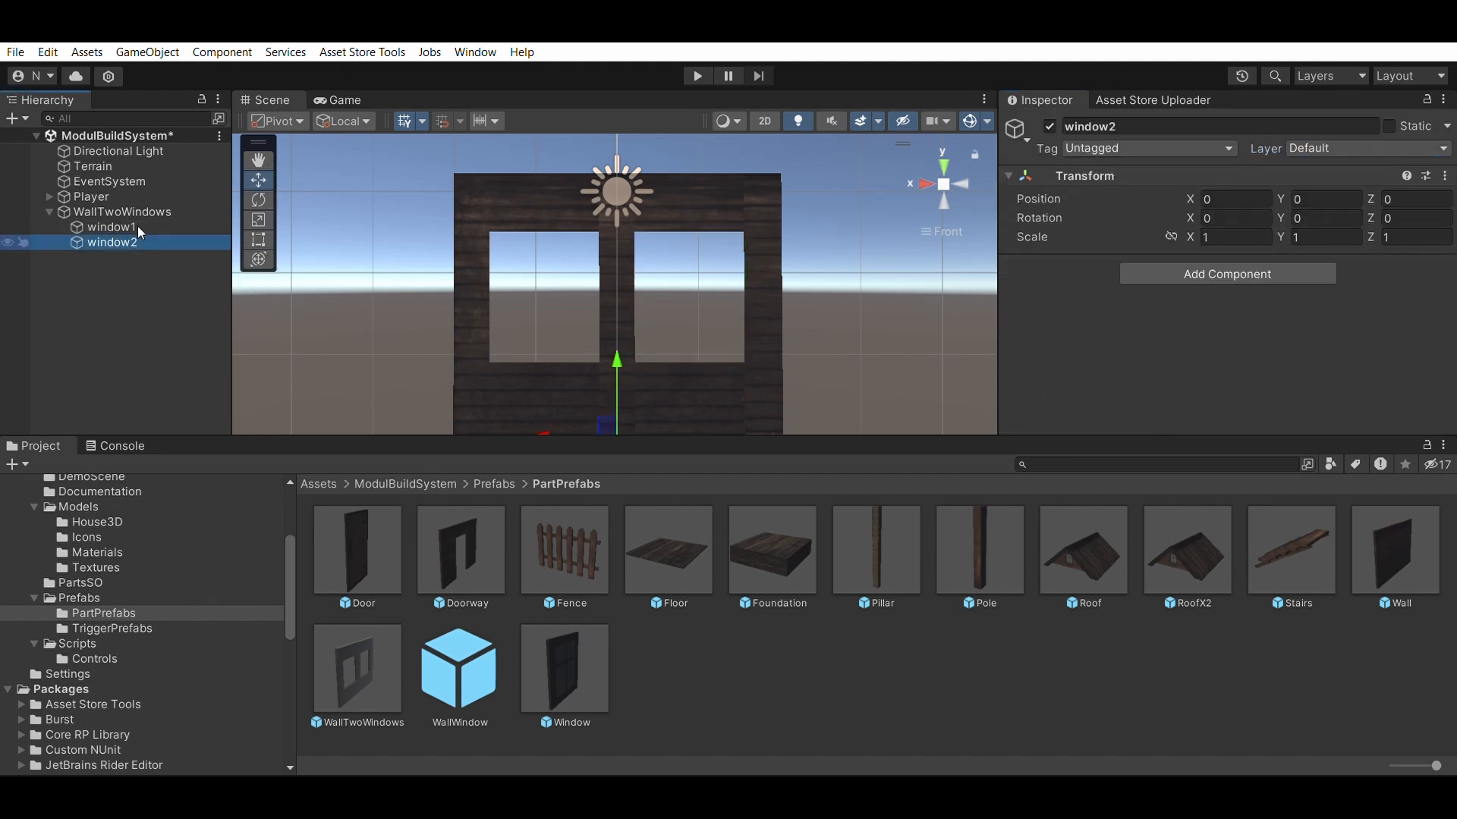
key(Delete)
click(114, 226)
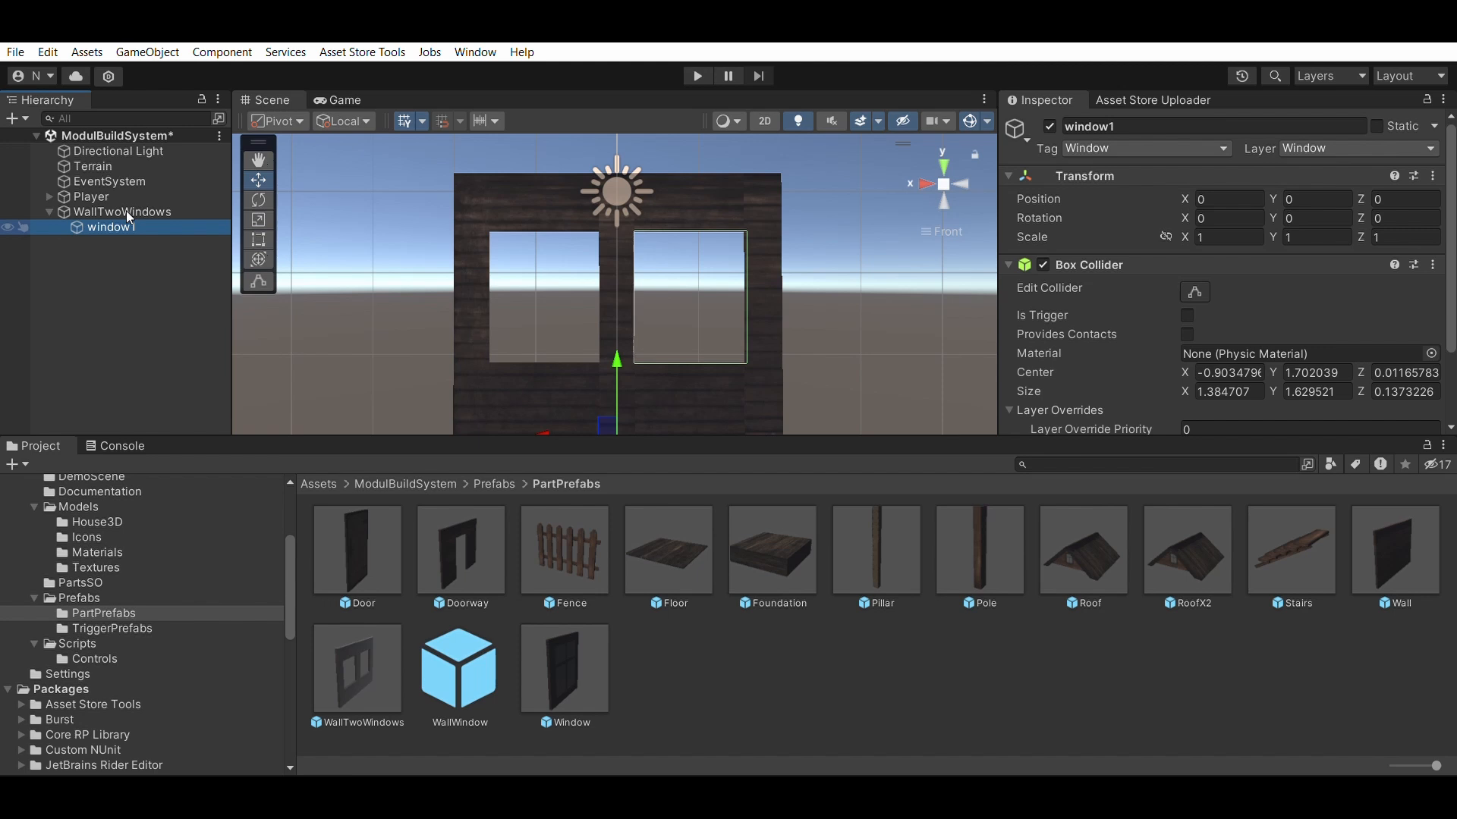
key(ctrl+d)
key(F2)
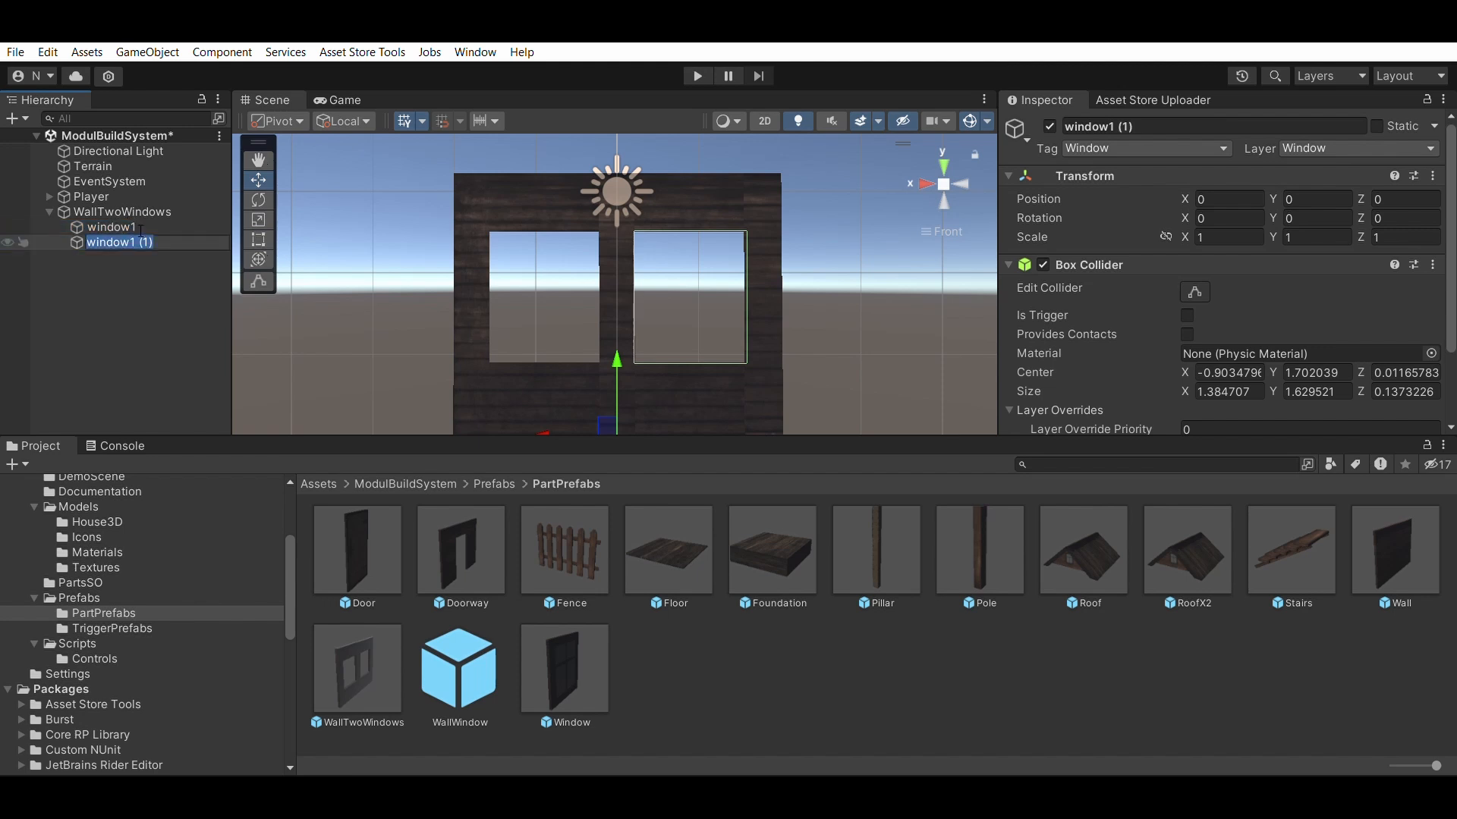
drag(126, 242, 224, 225)
text(2)
key(Return)
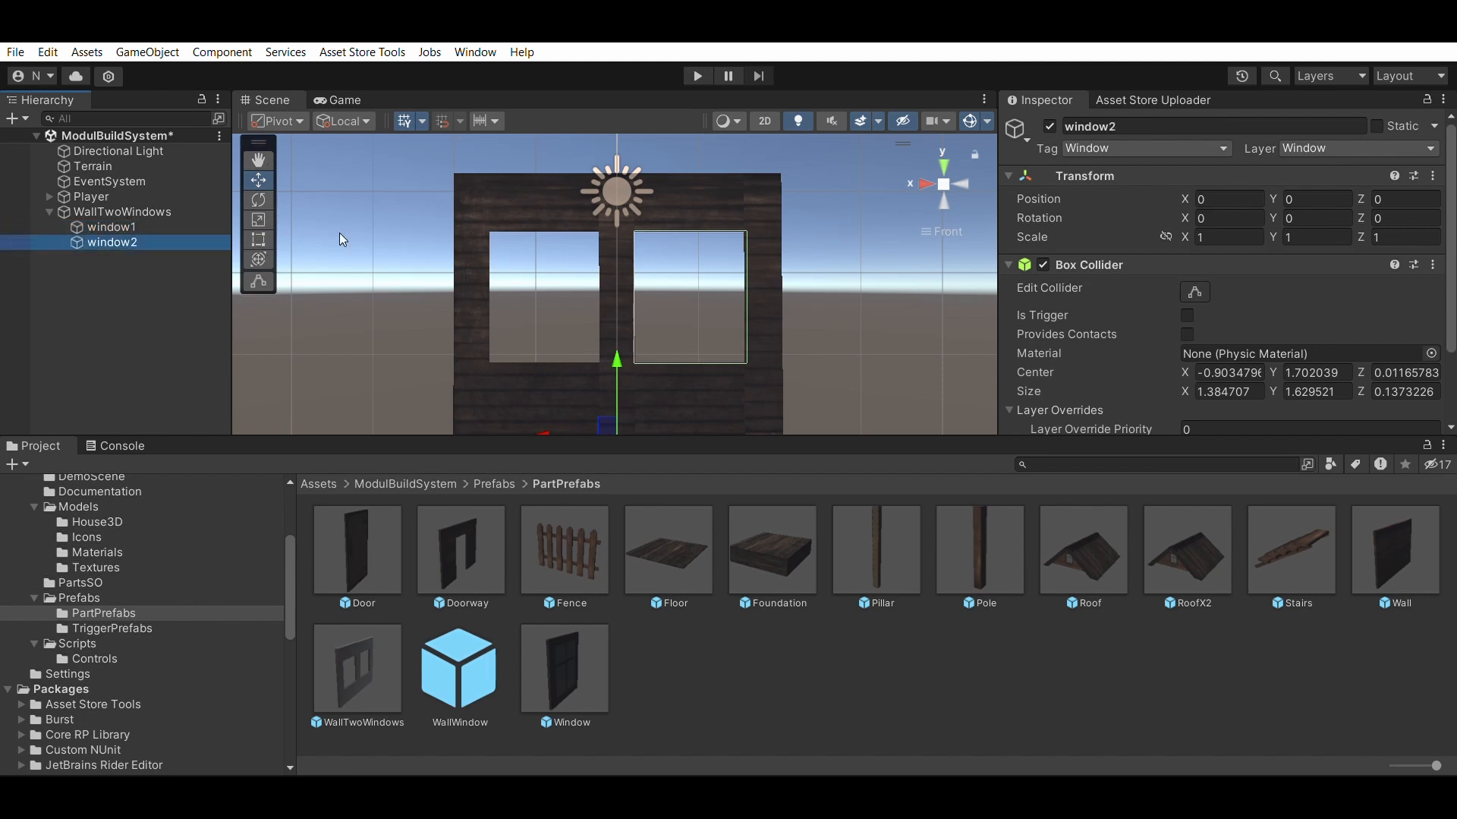
scroll(505, 240, down, 2)
drag(545, 396, 425, 412)
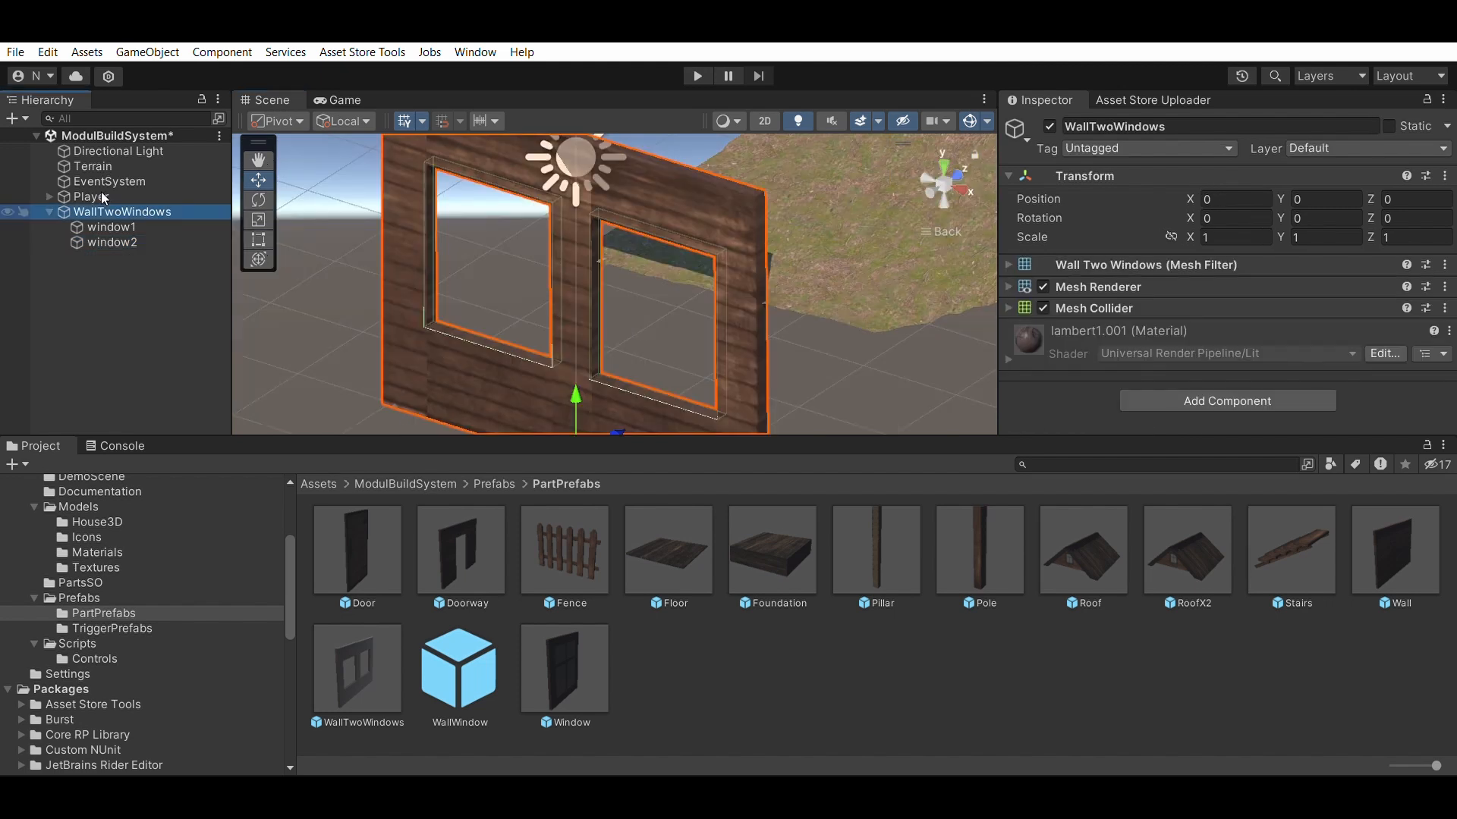
- Replace the WallTwoWindows prefab in PartPrefabs with a new prefab of the updated scene object, keeping the name WallTwoWindows
drag(106, 209, 666, 687)
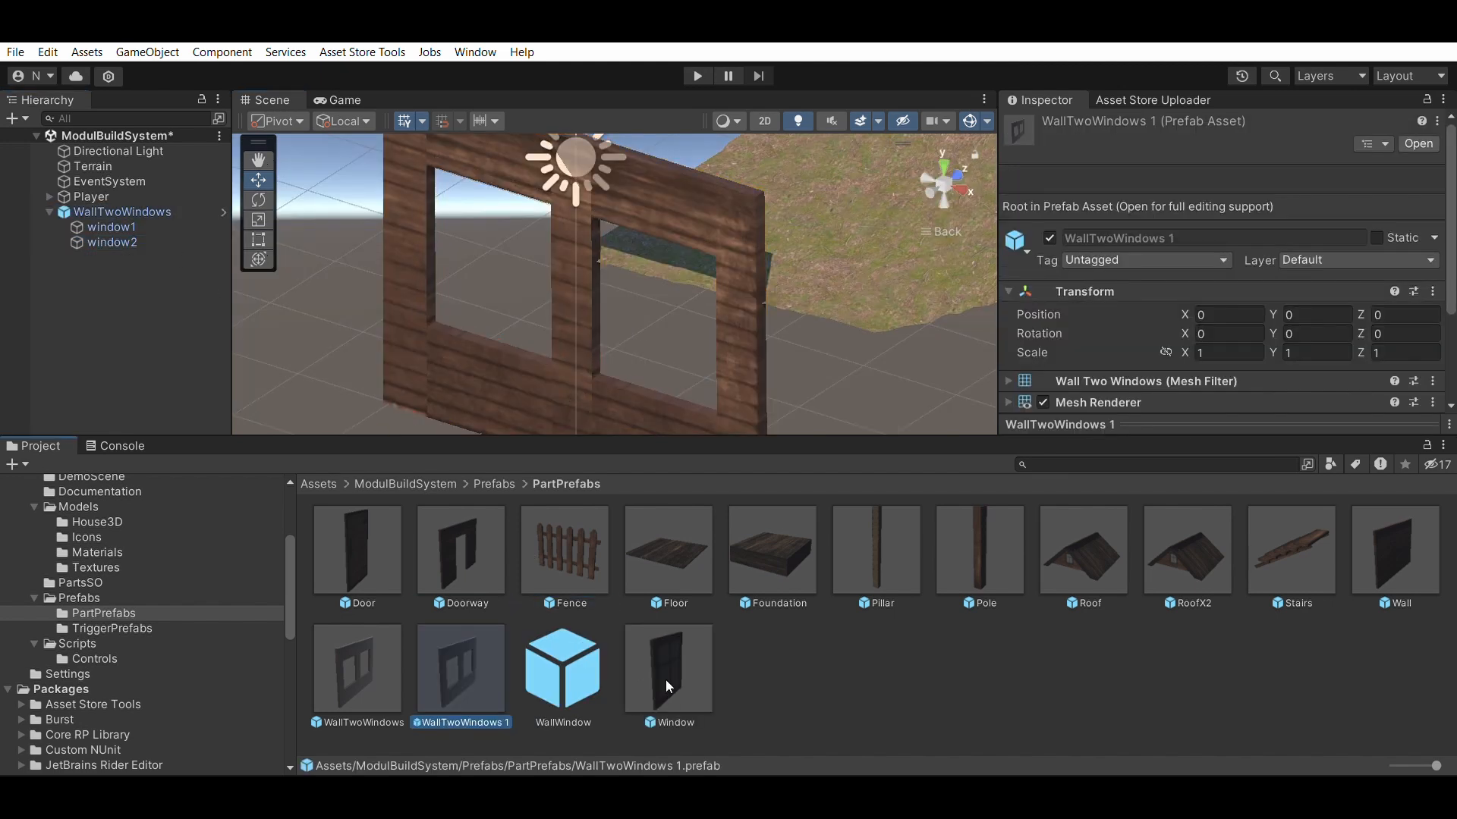
click(362, 659)
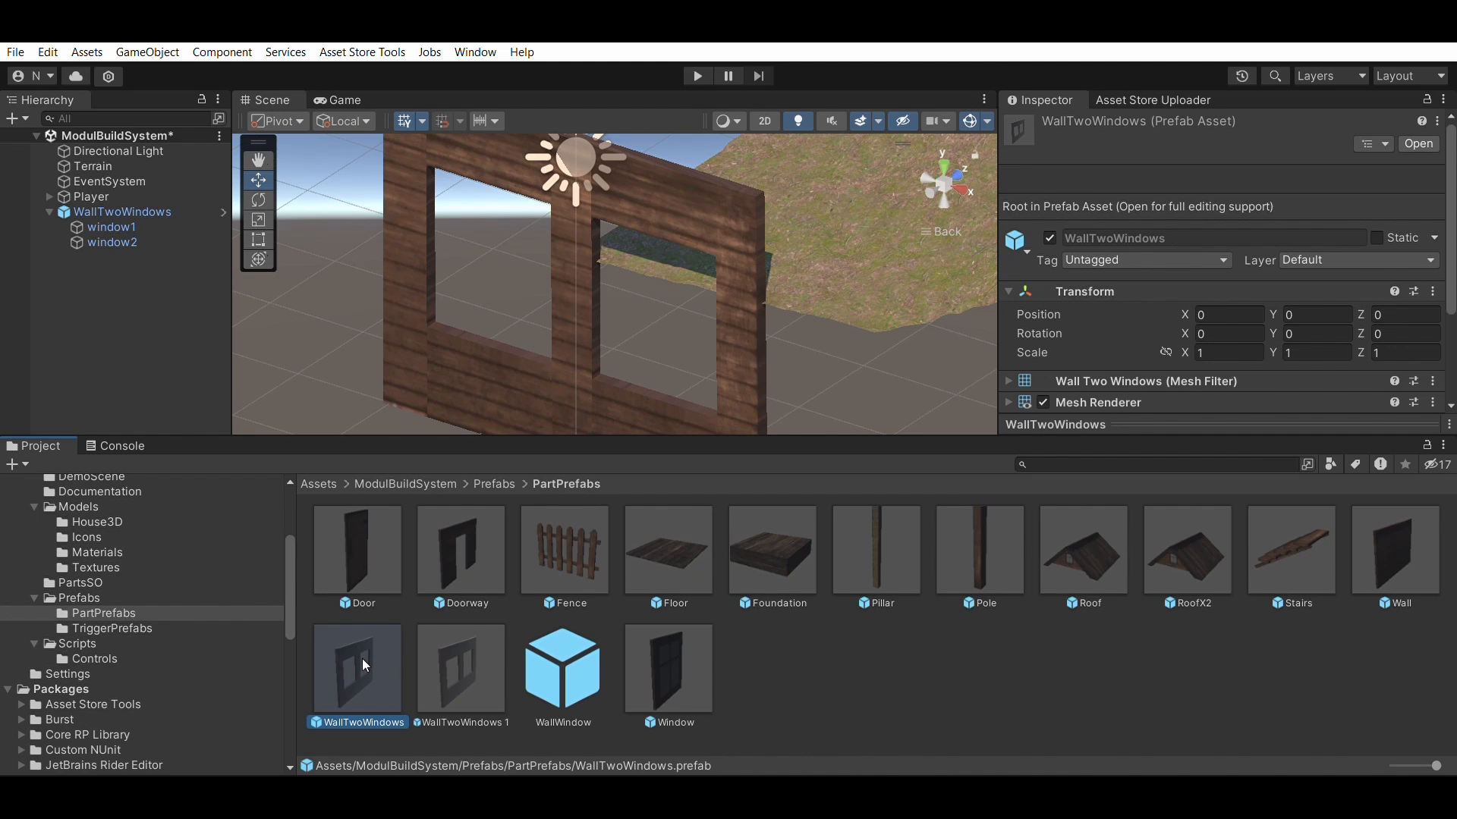
key(Delete)
click(361, 704)
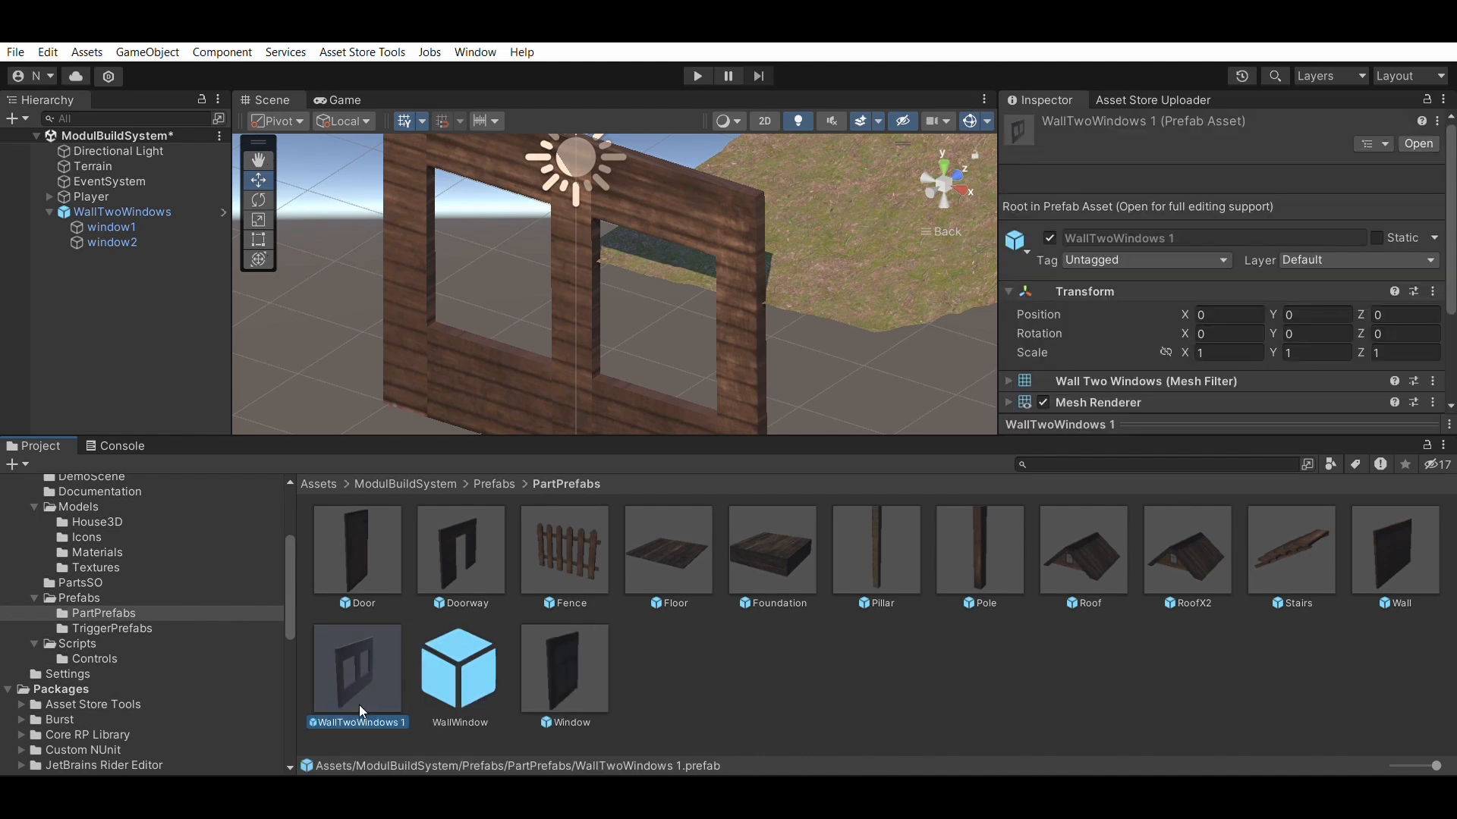
key(F2)
key(Return)
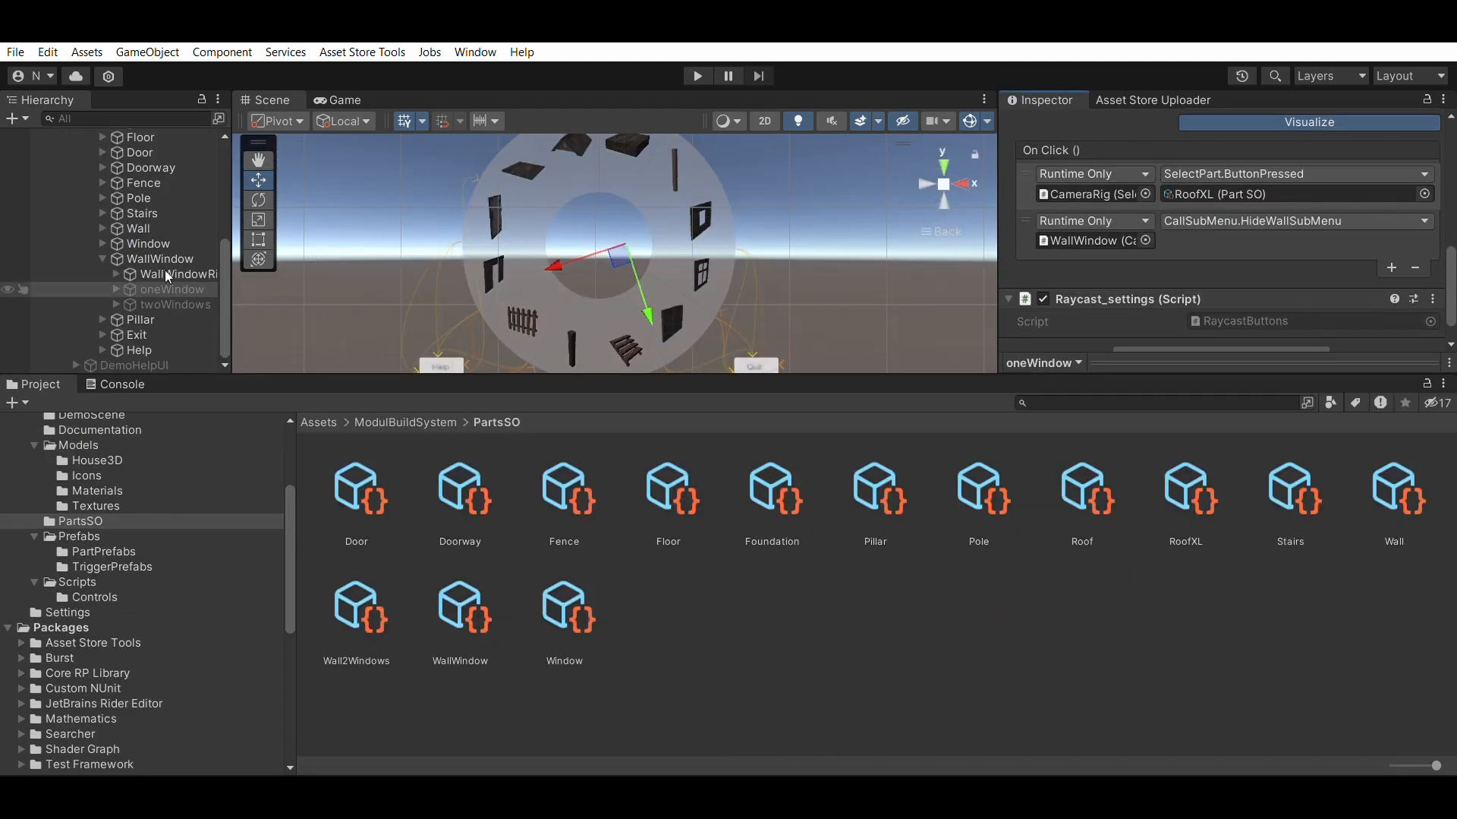
- Assign the WallWindow part to oneWindow's SelectPart.ButtonPressed event and the Wall2Windows part to twoWindows' event
key(Down)
key(Up)
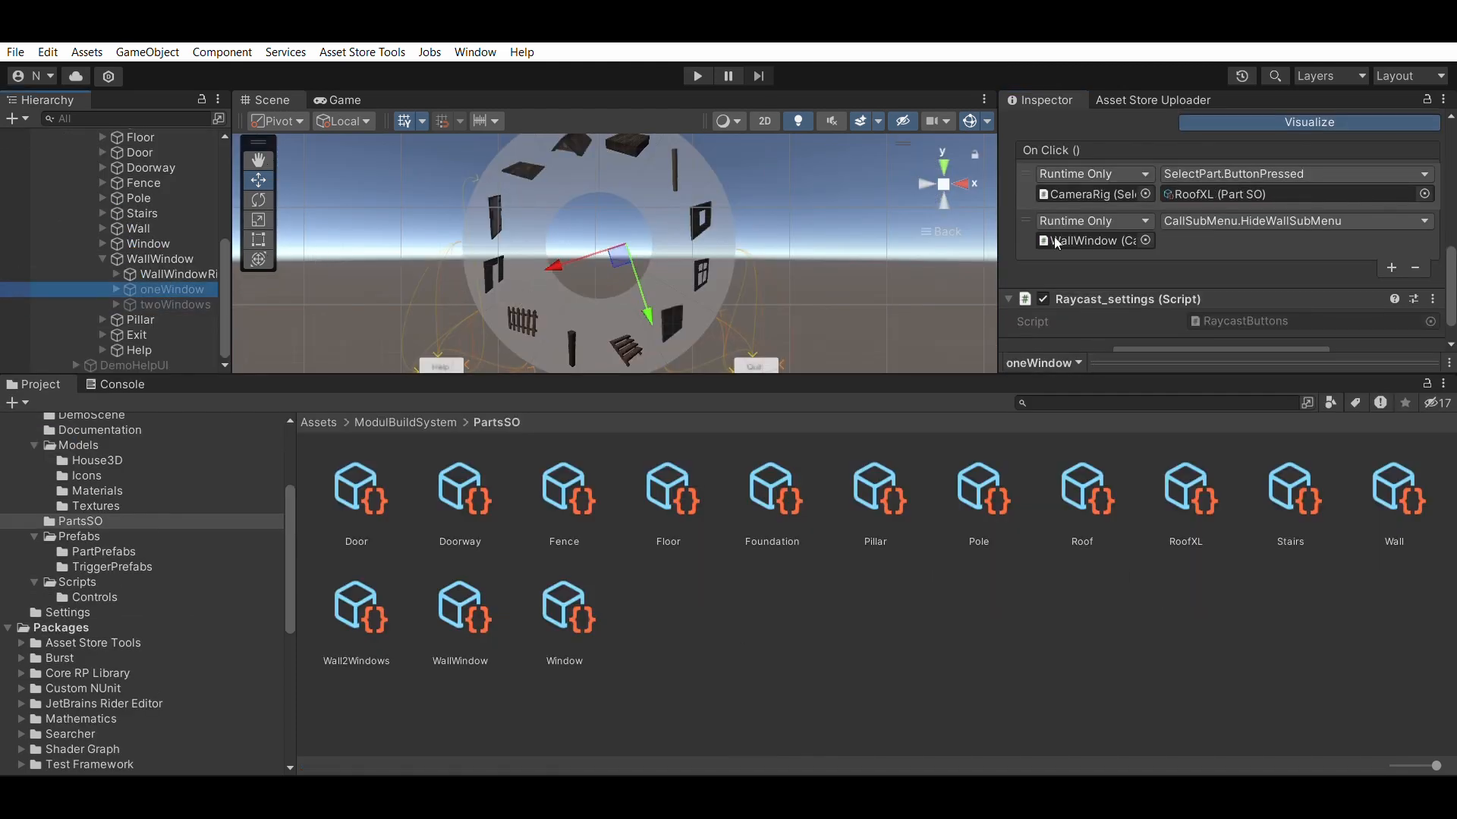
click(448, 601)
drag(907, 425, 1187, 175)
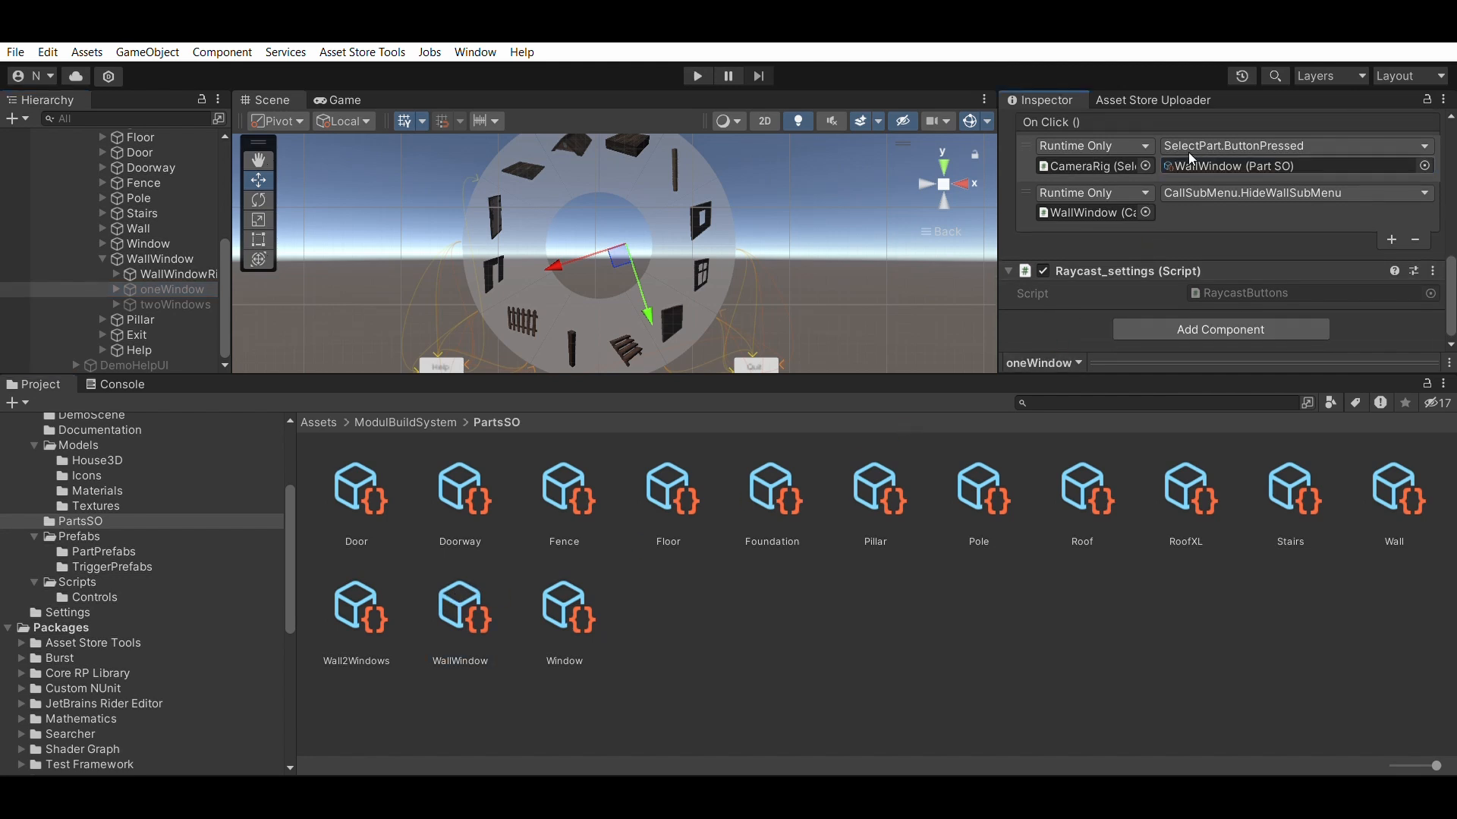
click(175, 304)
drag(372, 597, 1206, 165)
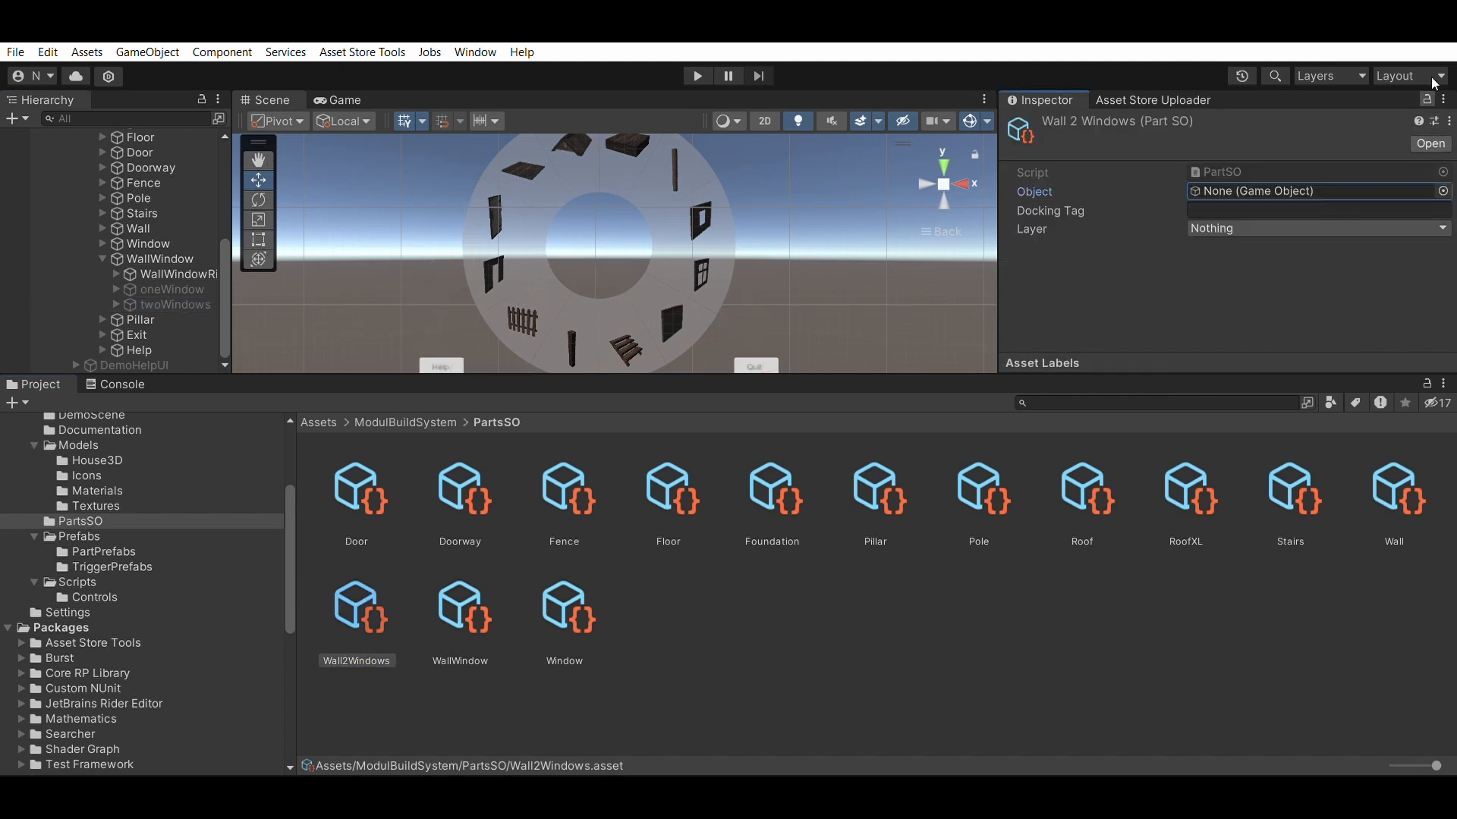
- Set the Wall2Windows part's Object to the WallTwoWindows prefab and its Docking Tag to Wall, and choose its layer
click(1427, 99)
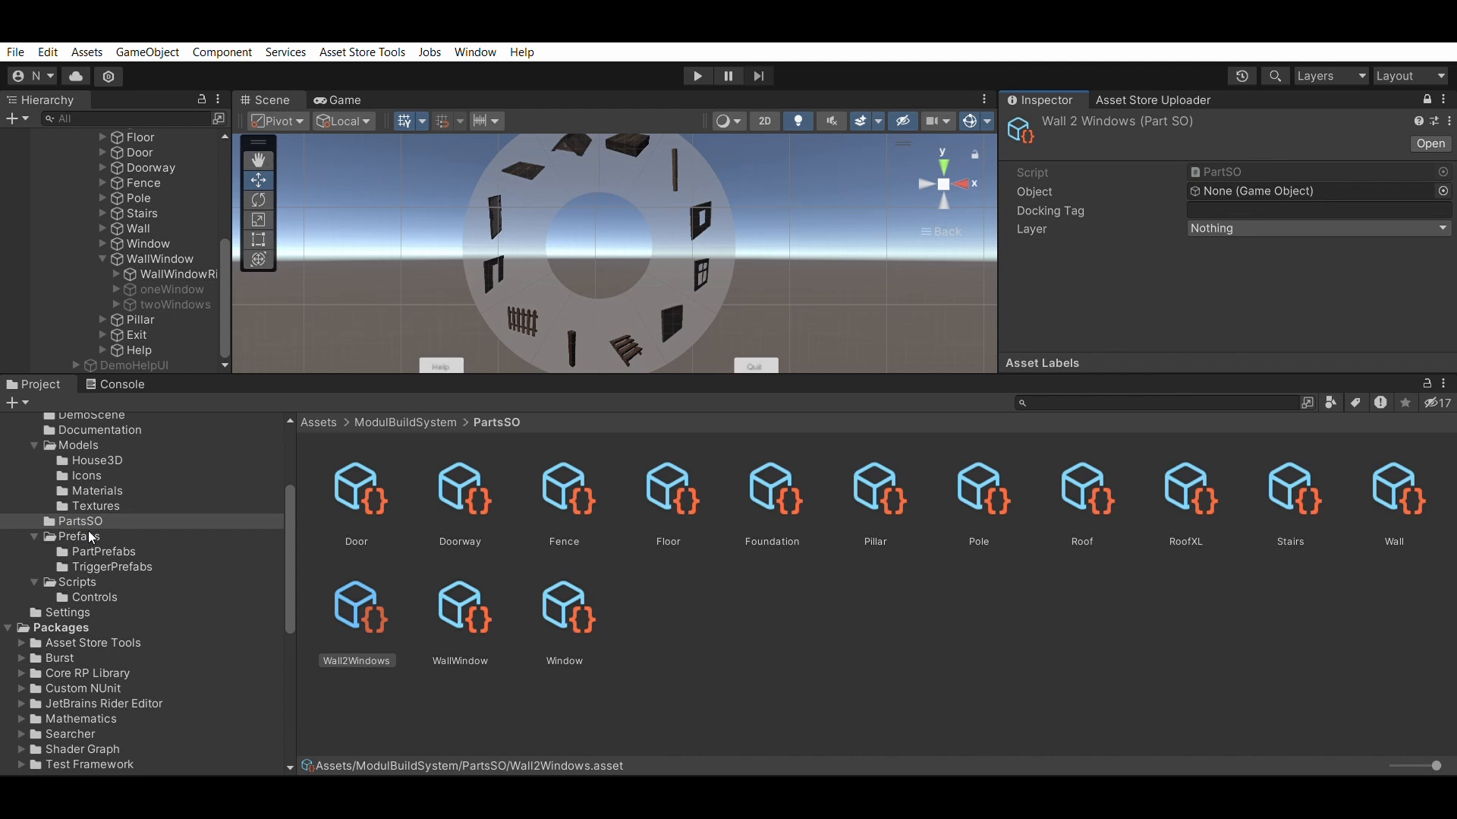
click(99, 552)
drag(349, 606, 1244, 190)
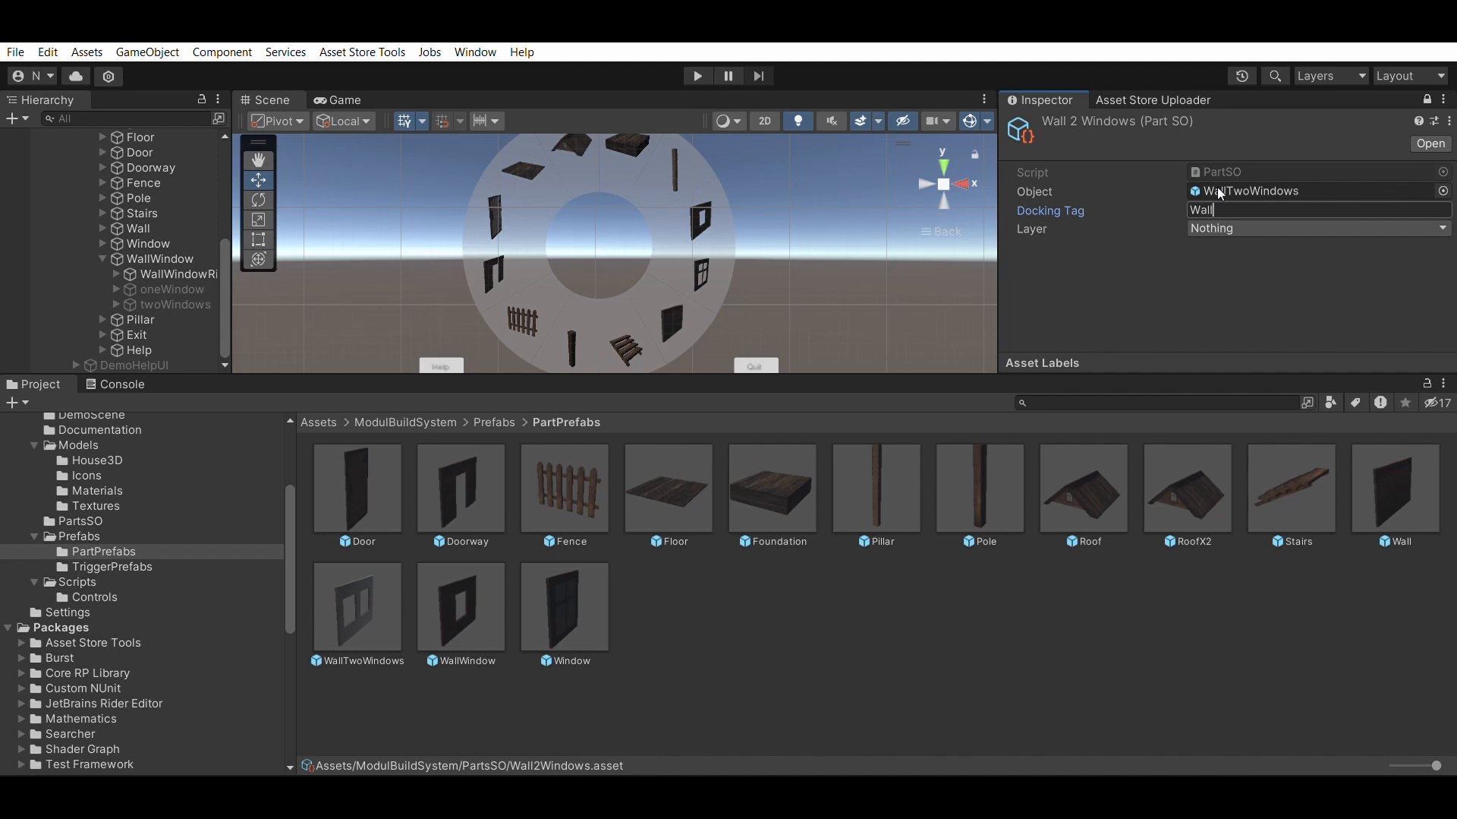
key(Return)
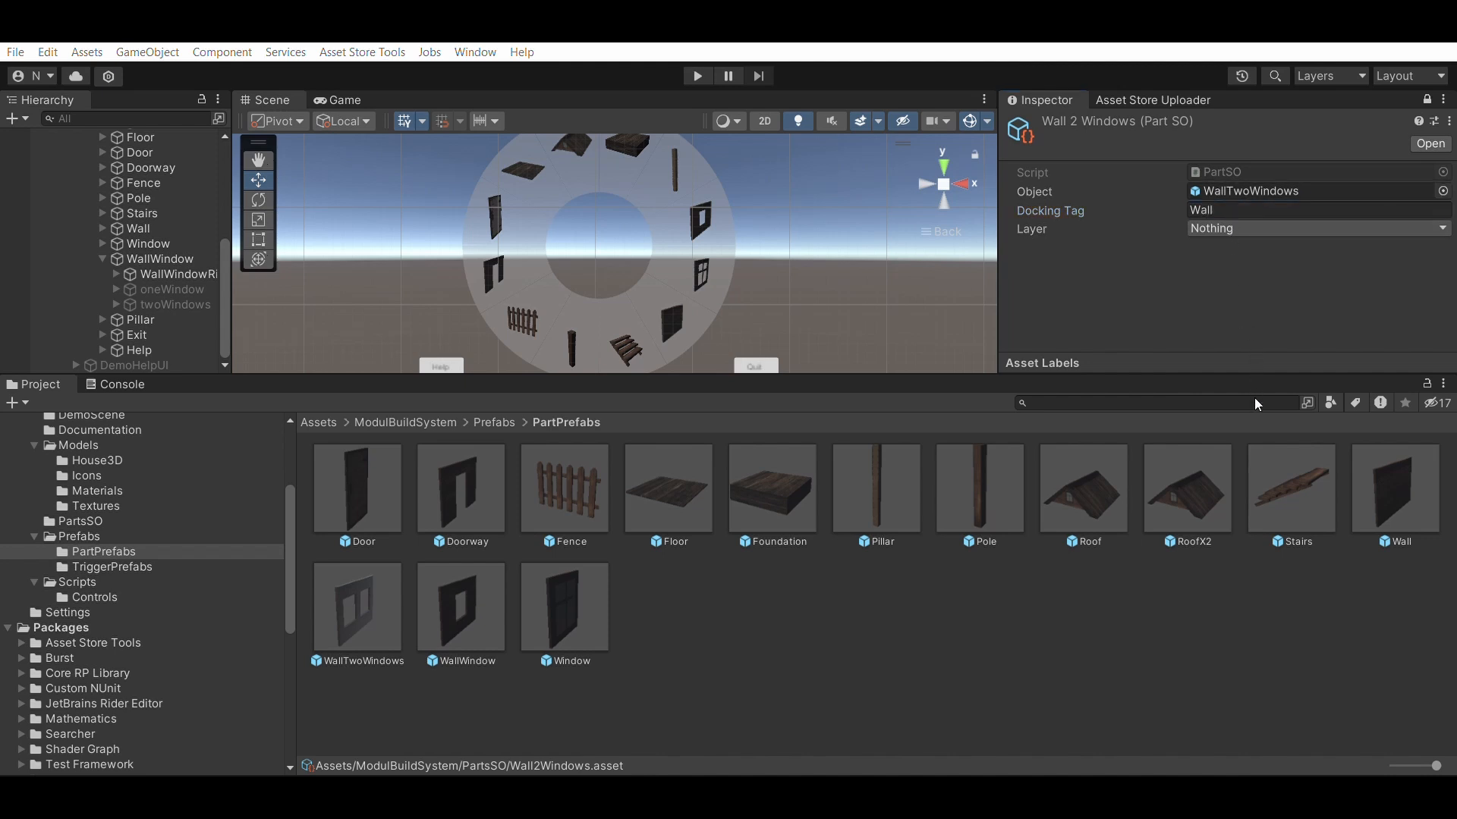
click(1244, 457)
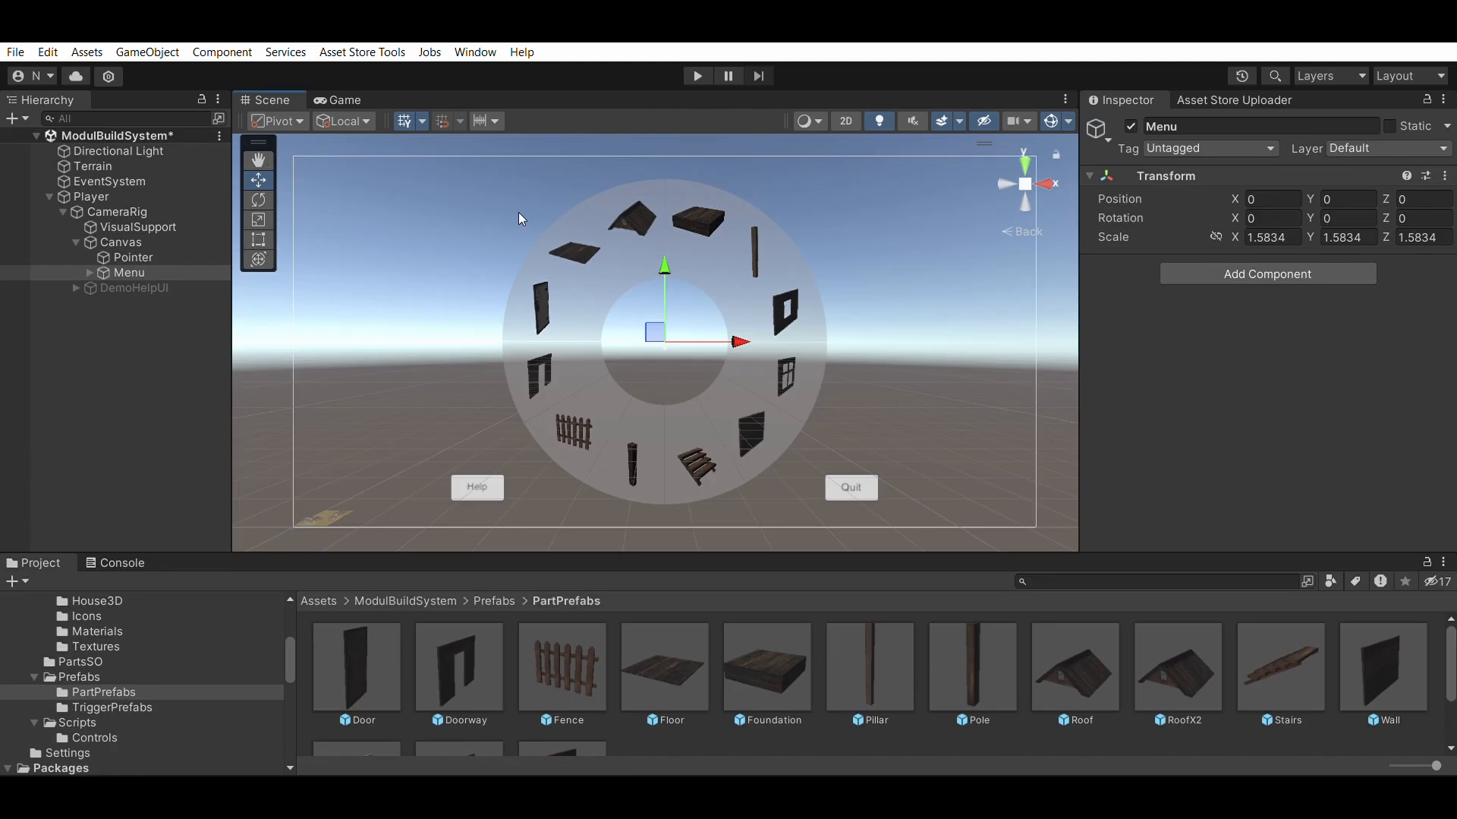
- Deactivate the Menu object and start Play mode
click(1130, 126)
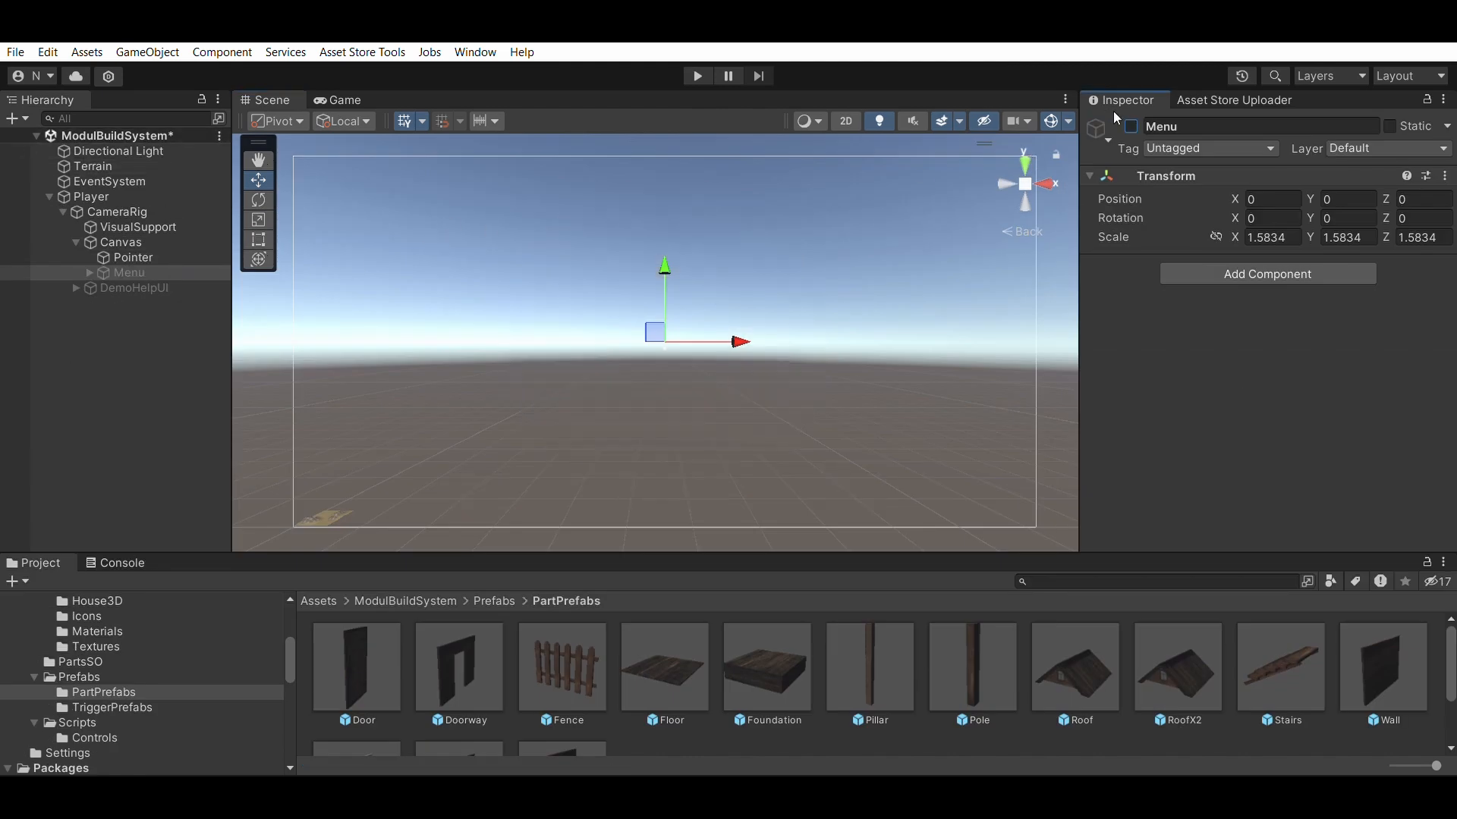
click(698, 76)
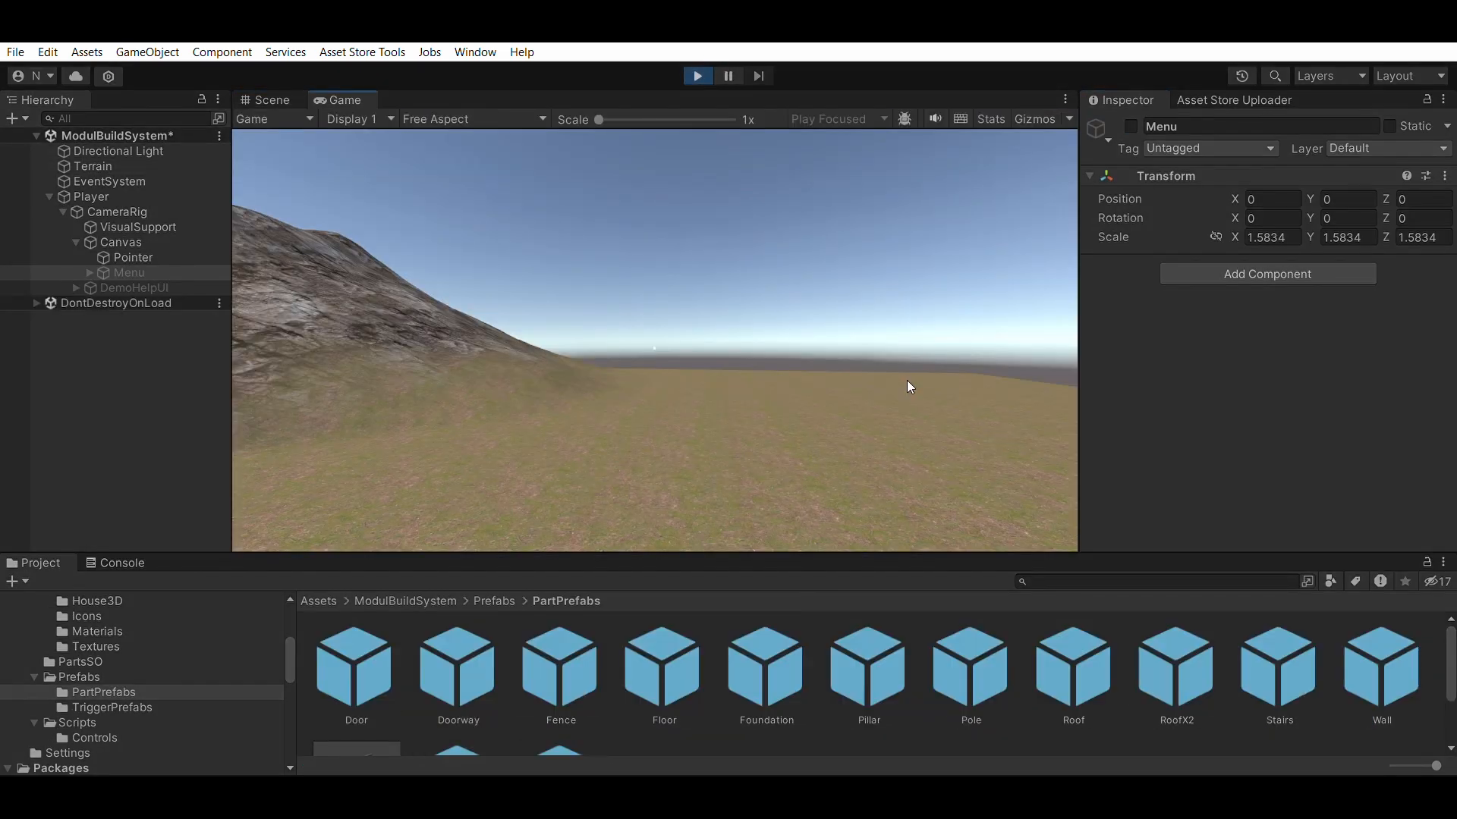
- Place a foundation from the ring menu in the running game and set pillars on two of its corners
key(Tab)
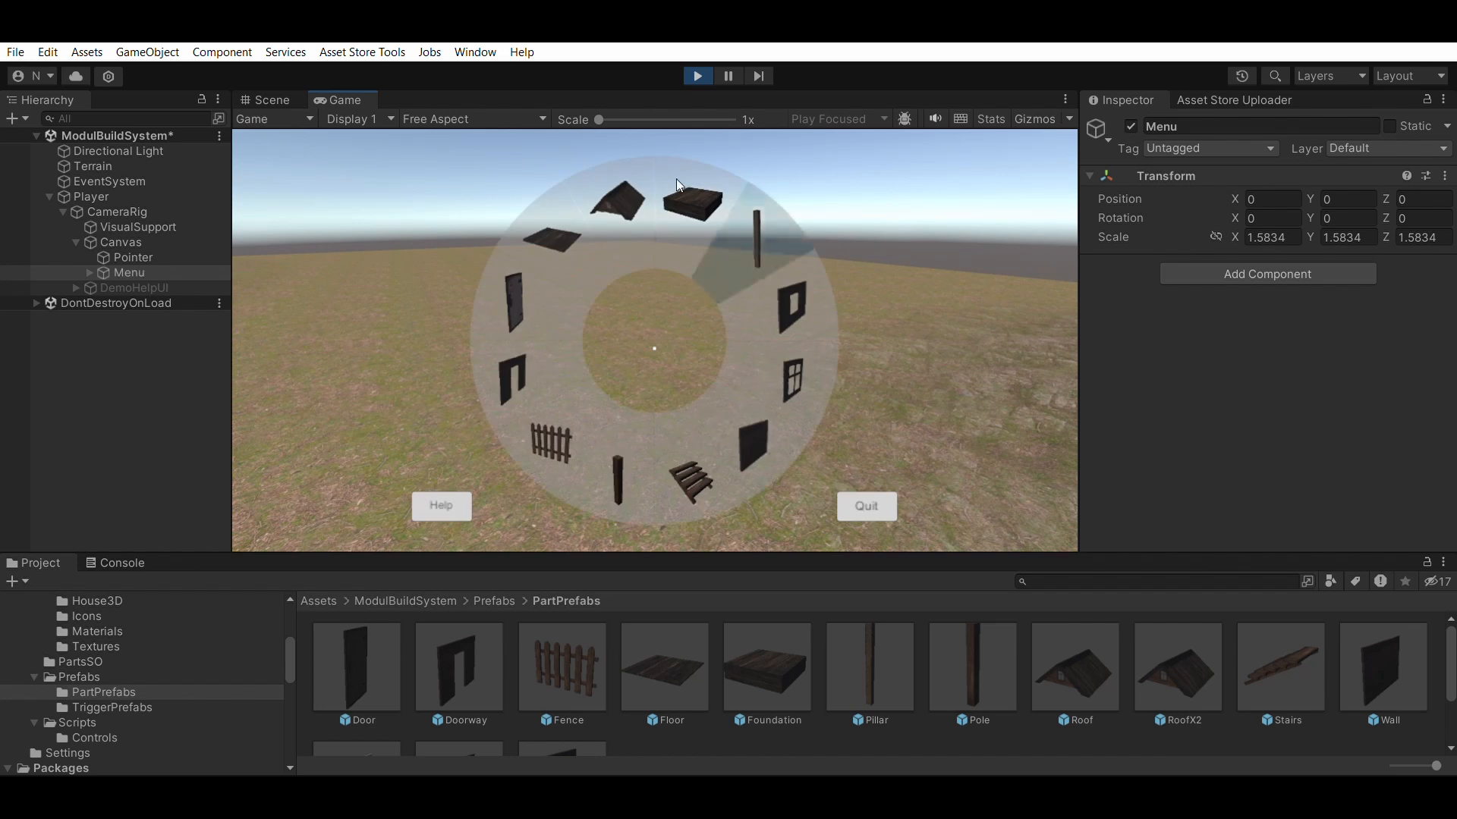
click(693, 199)
click(654, 349)
key(Tab)
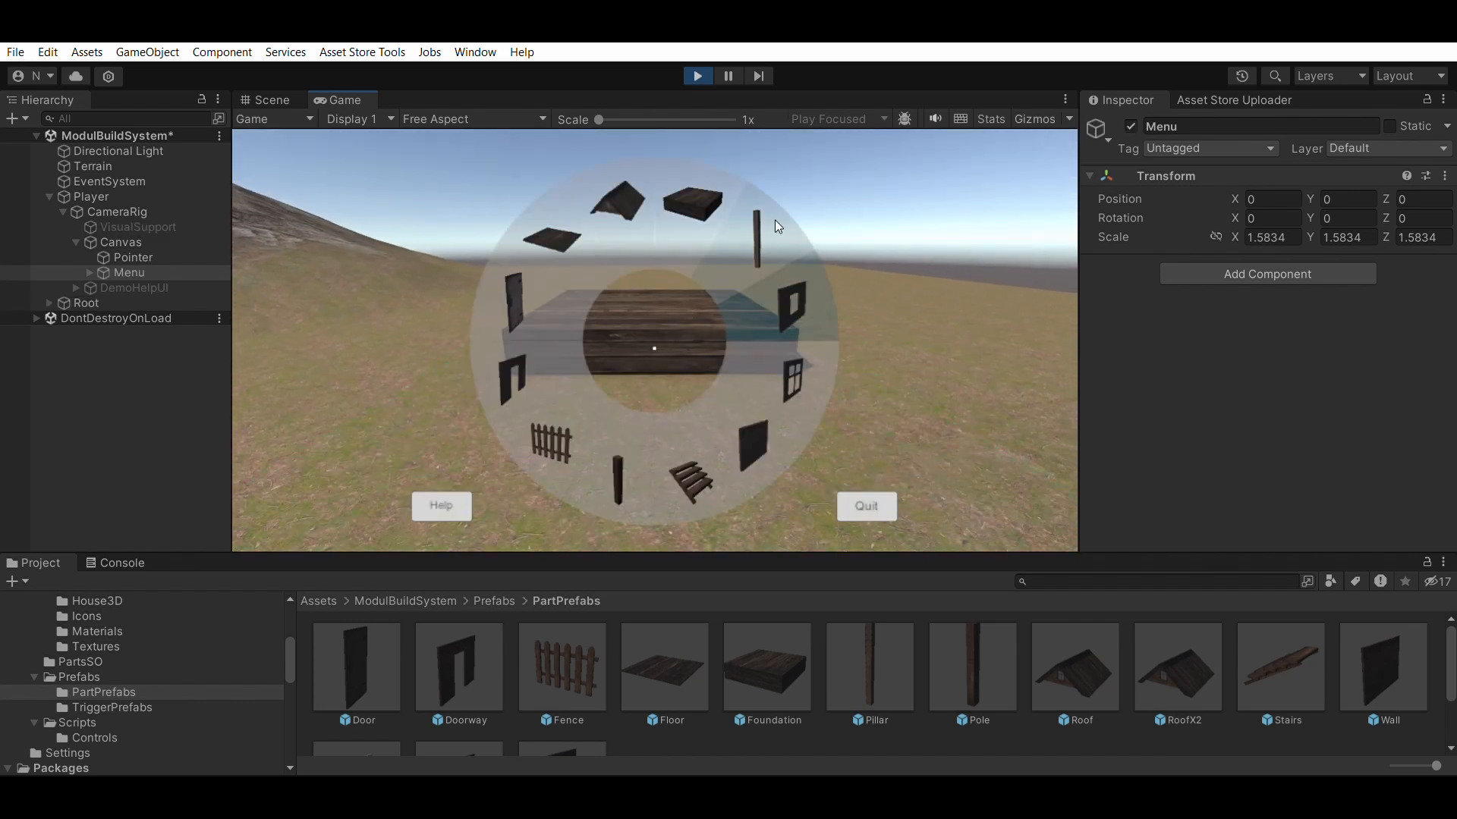
click(791, 297)
click(654, 348)
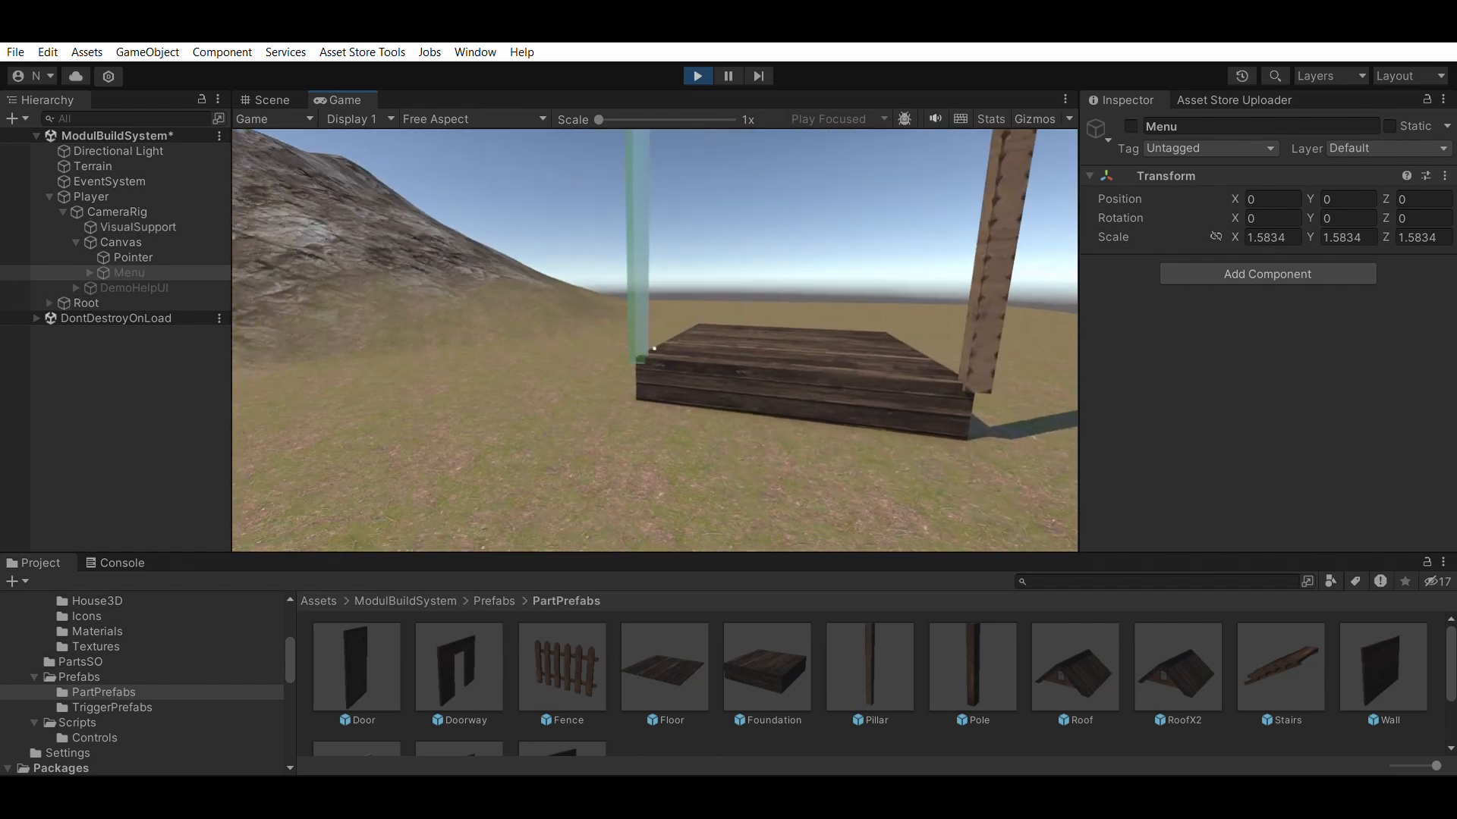
click(654, 349)
- Place the one-window wall from the WallWindow submenu between the two pillars
key(Tab)
mouse_move(789, 291)
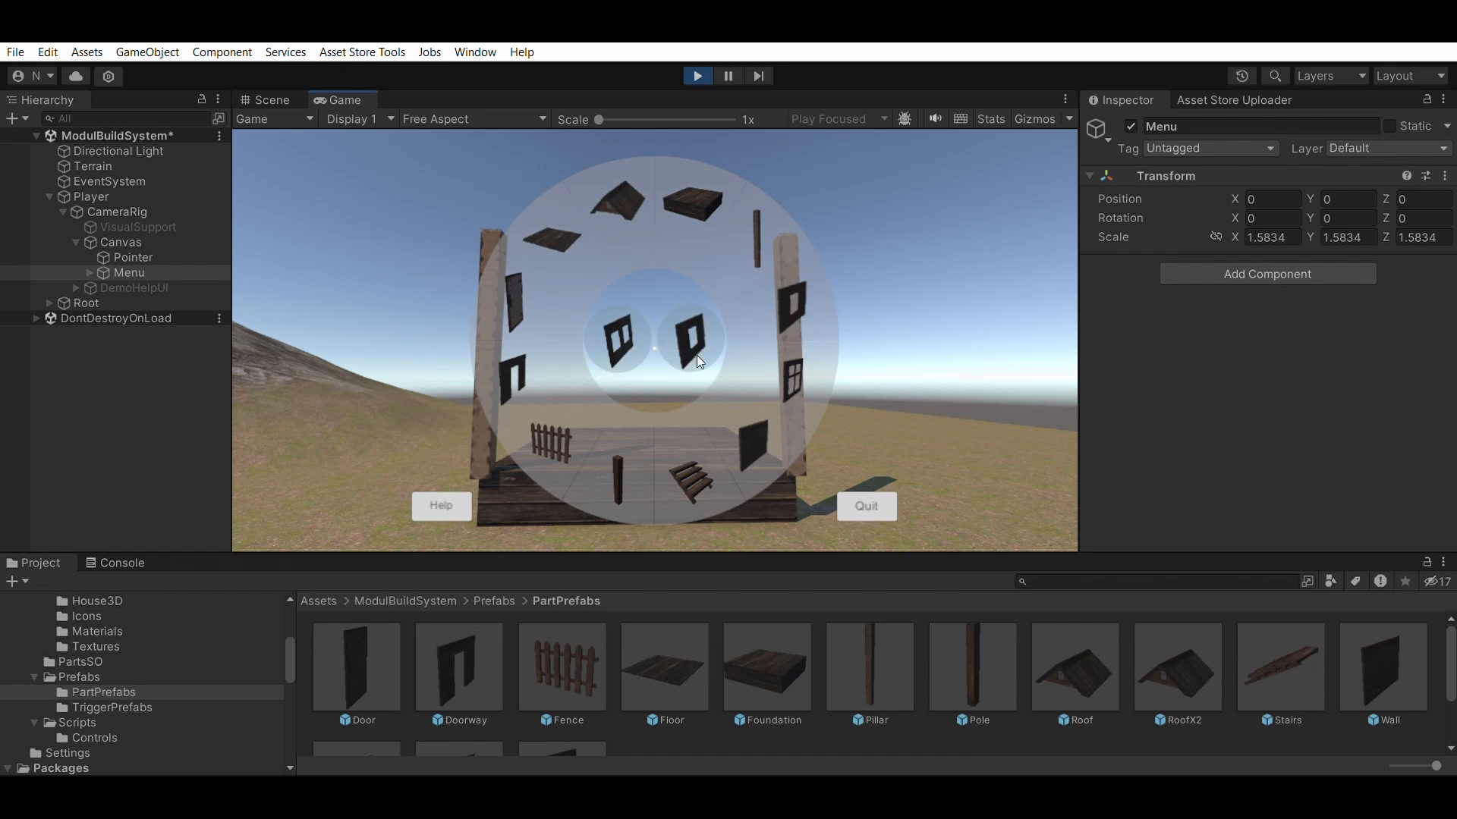
click(650, 317)
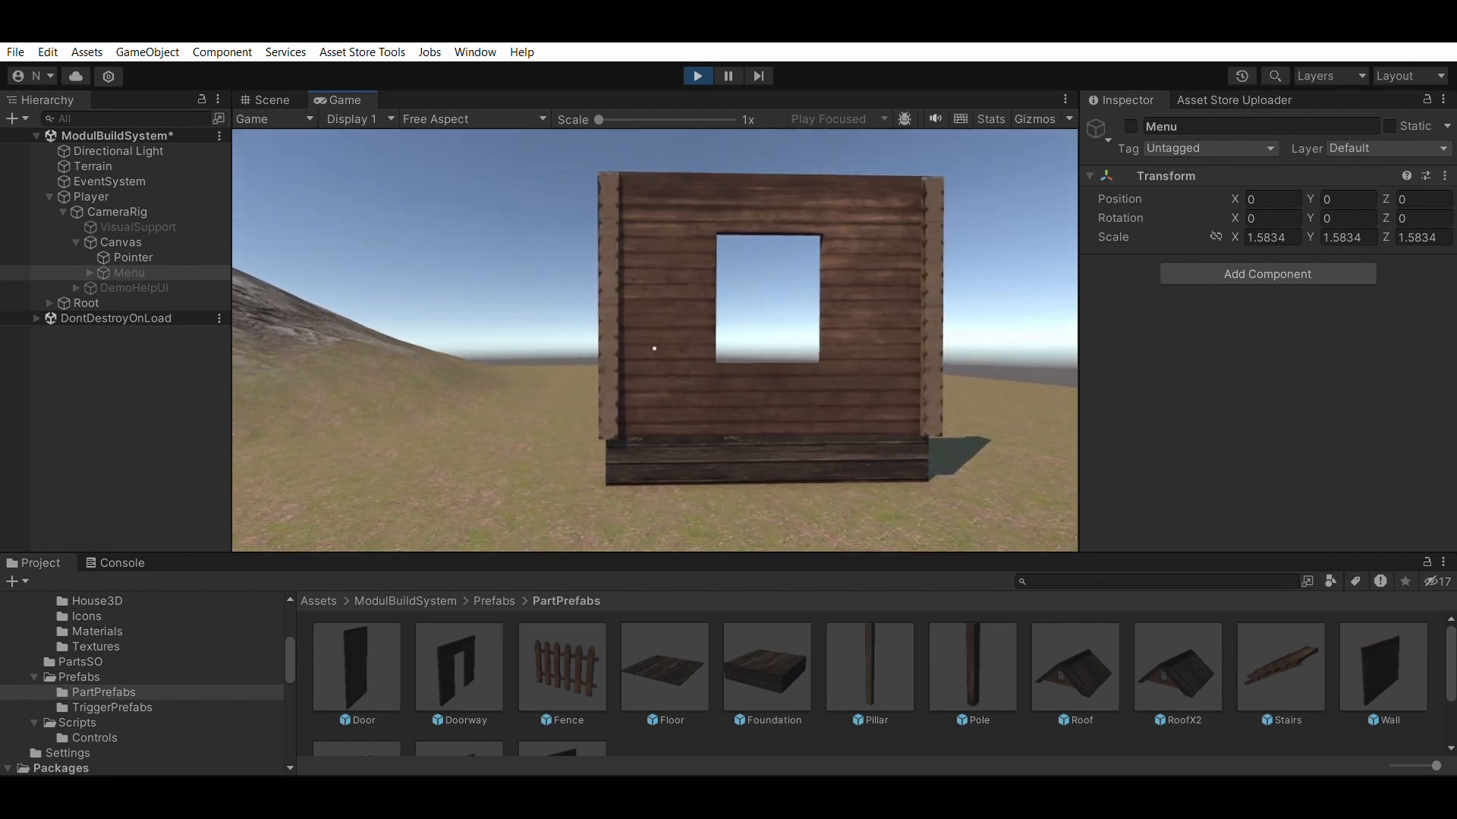
- Add a pillar on another foundation corner and place the two-window wall from the WallWindow submenu on that side
key(Tab)
click(751, 233)
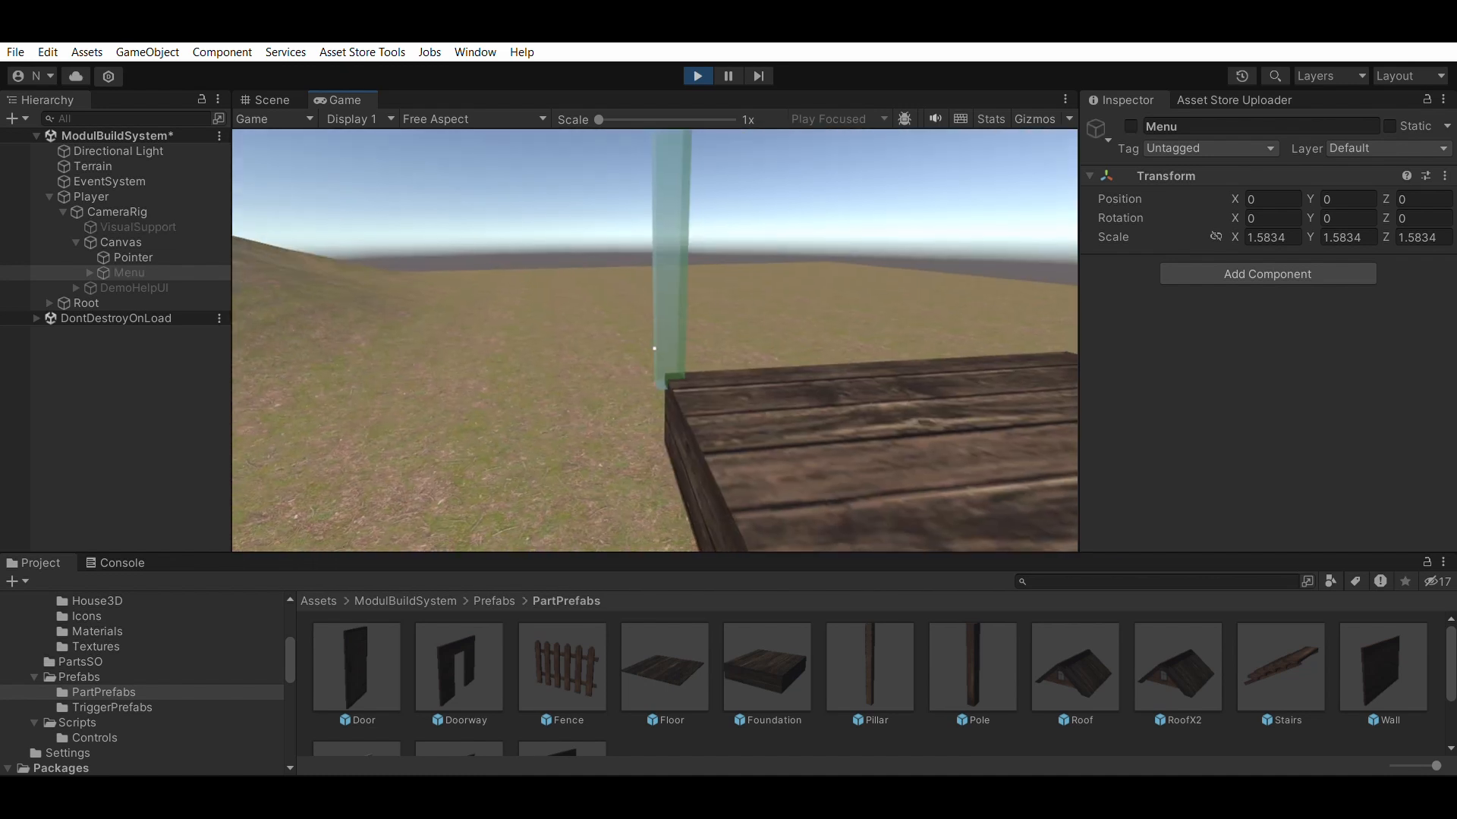
click(654, 348)
key(Tab)
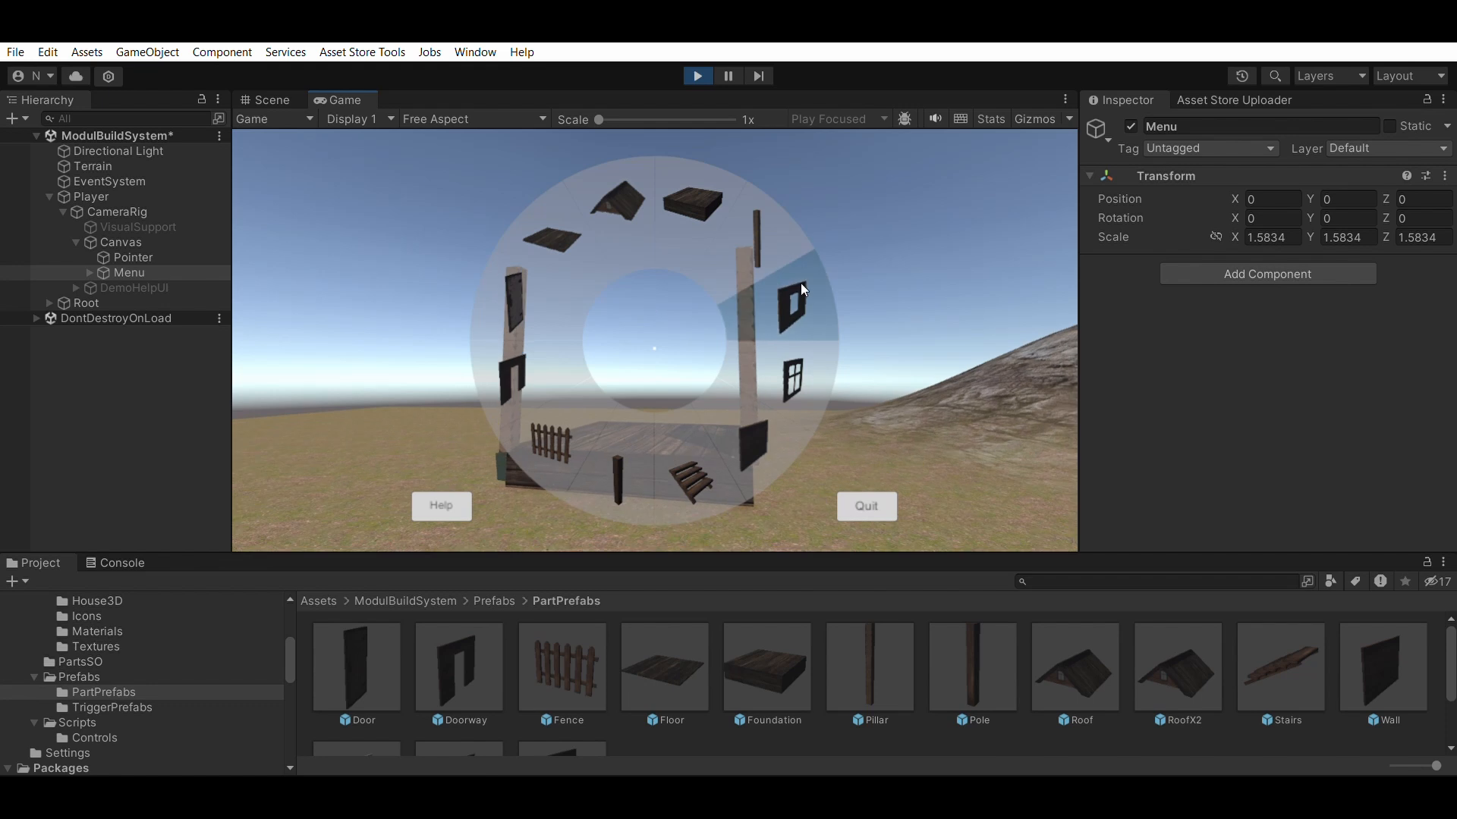
mouse_move(791, 303)
click(627, 326)
click(654, 348)
- Test inserting windows from the ring menu into the openings of the one-window and two-window walls
key(Tab)
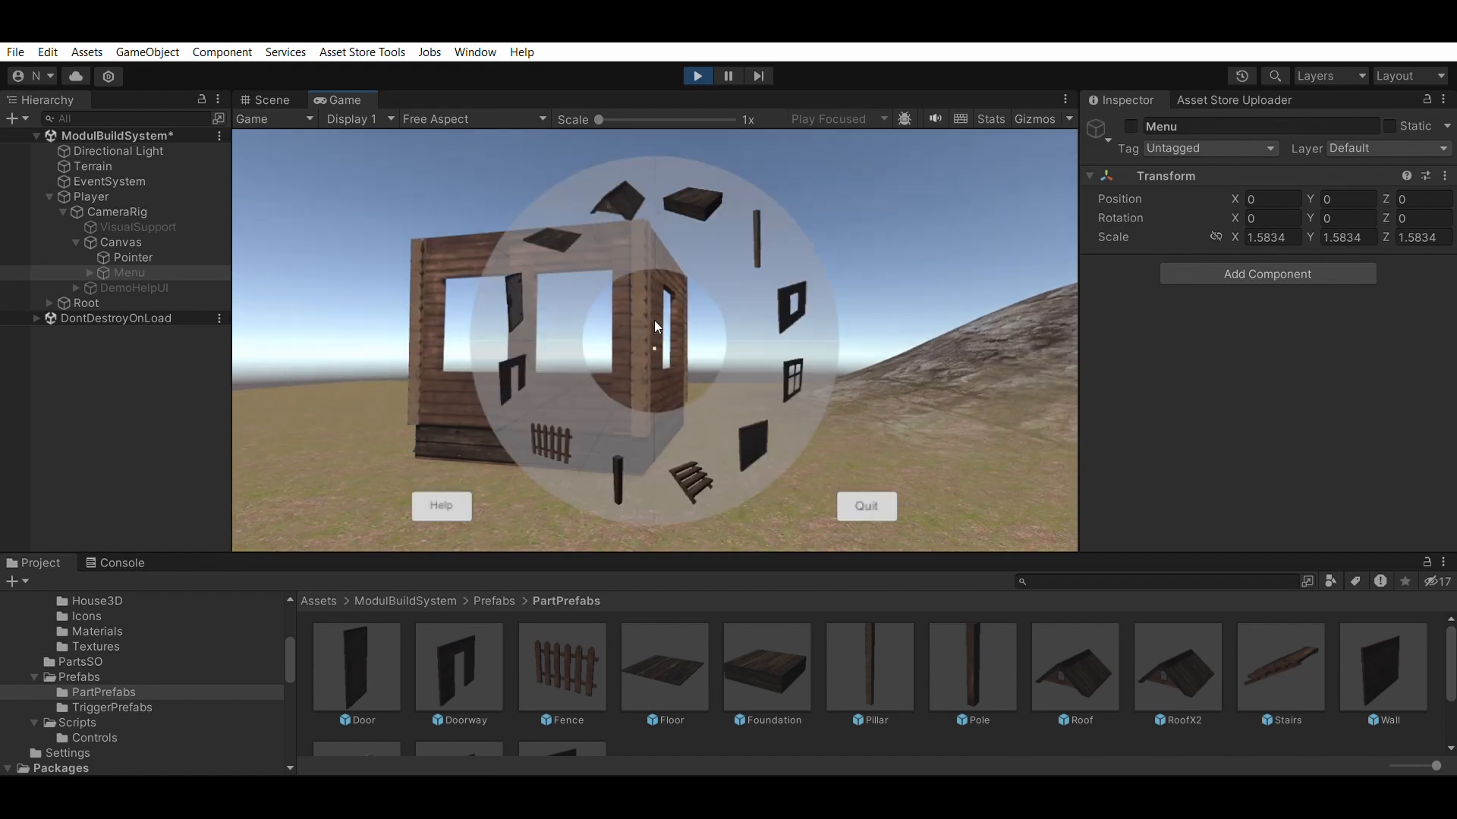
click(795, 374)
click(654, 348)
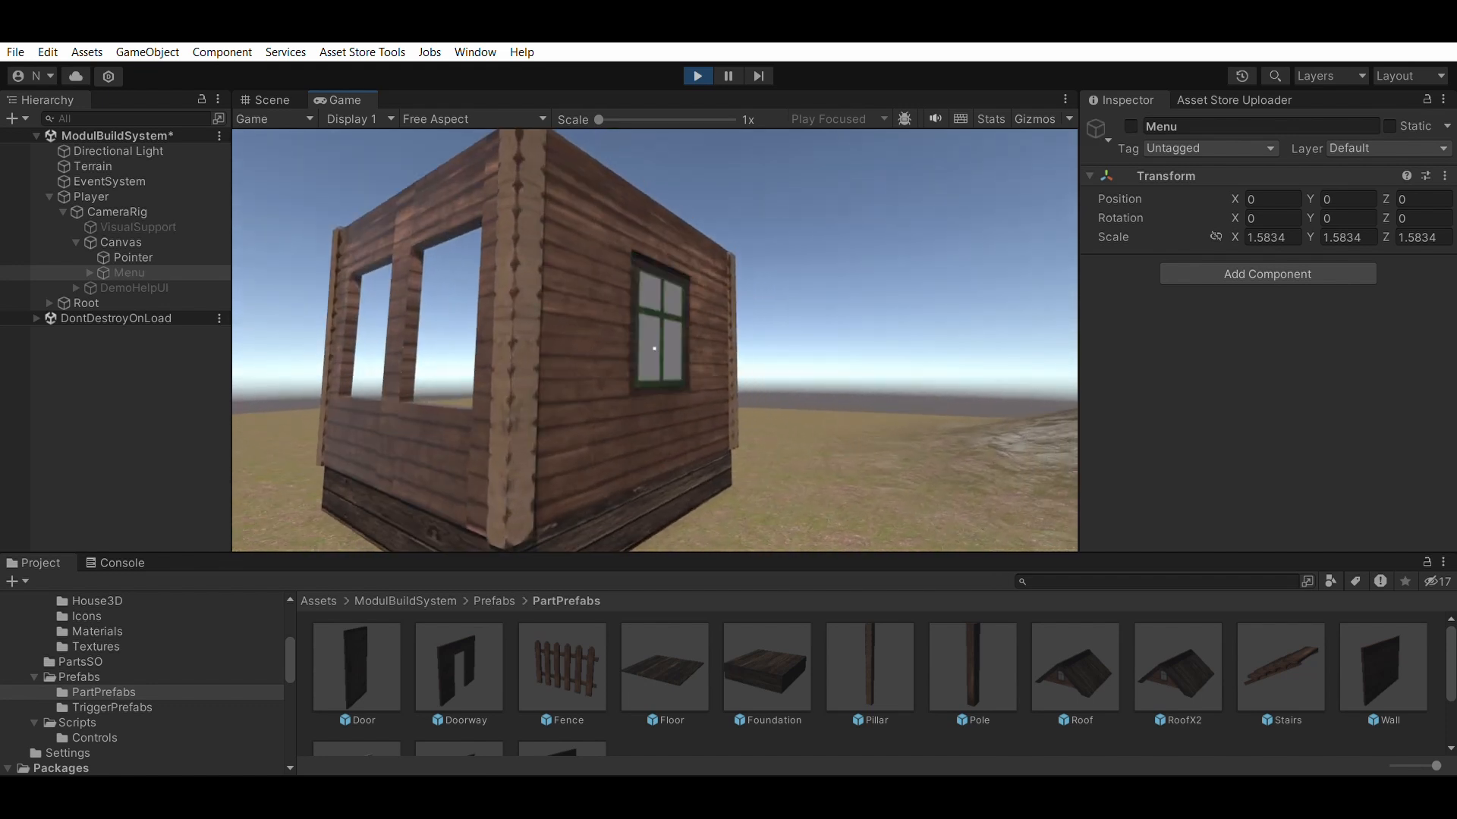
click(654, 348)
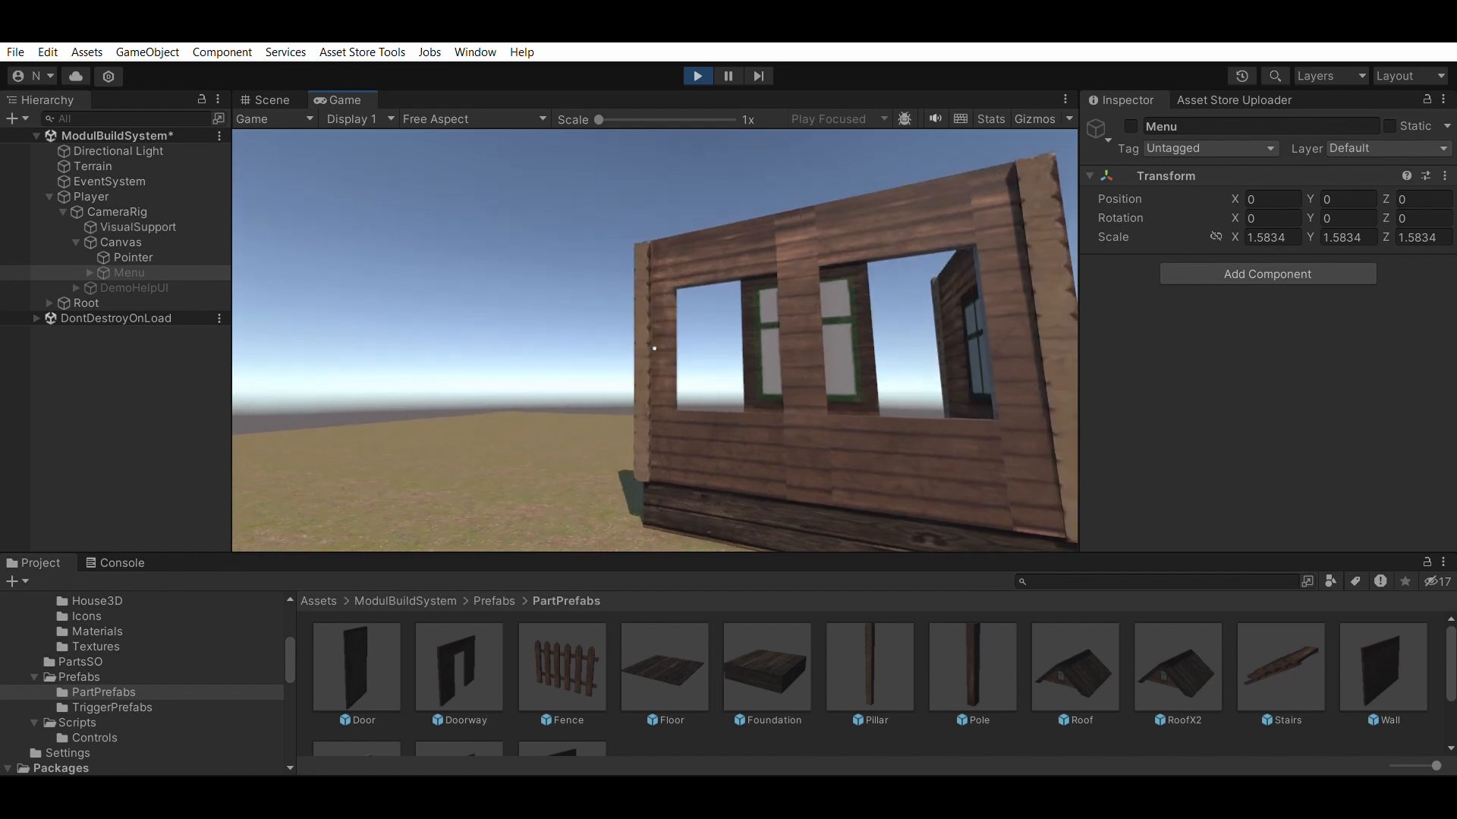
key(w)
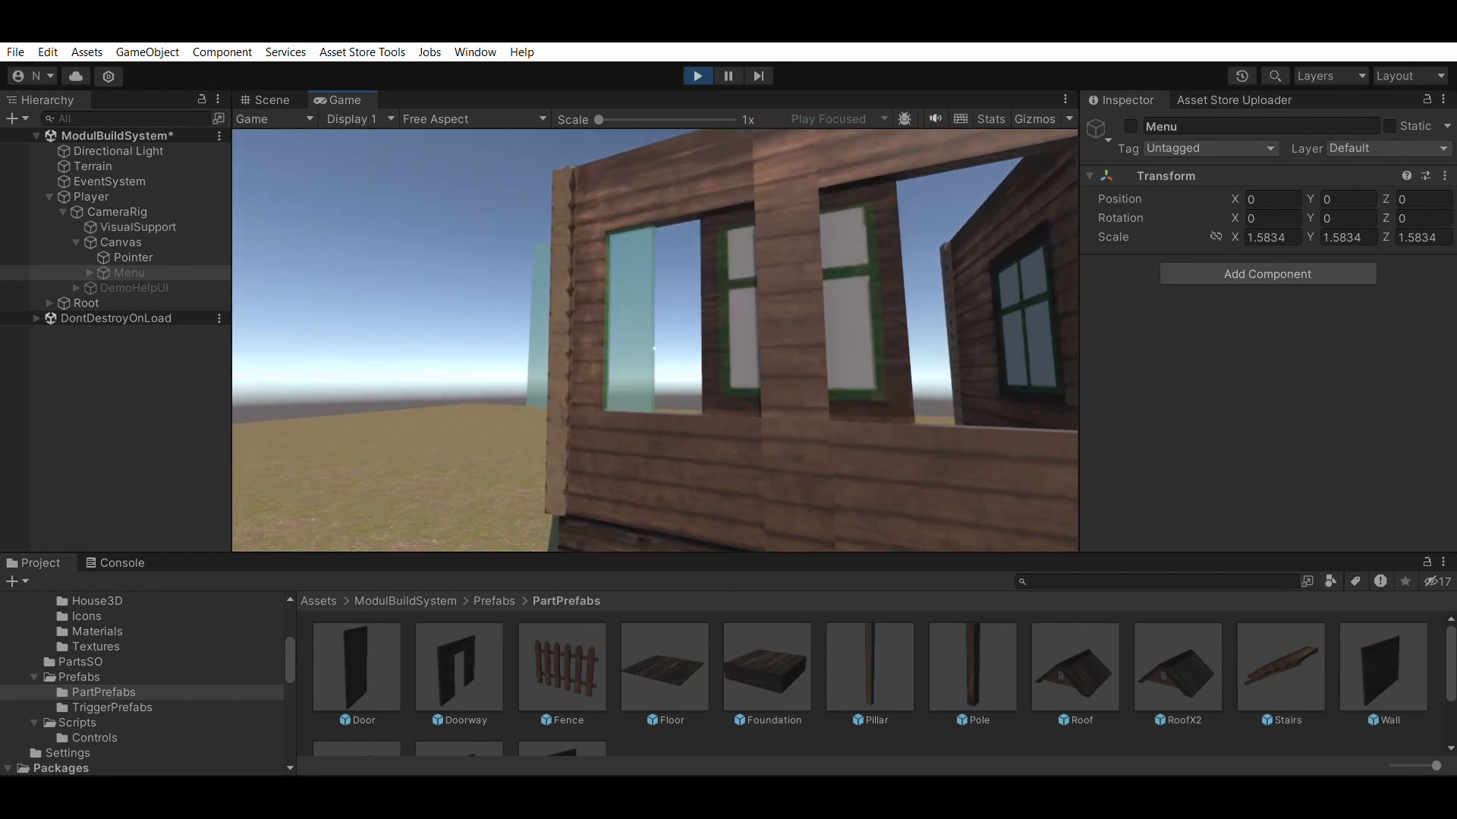
click(654, 348)
key(d)
key(a)
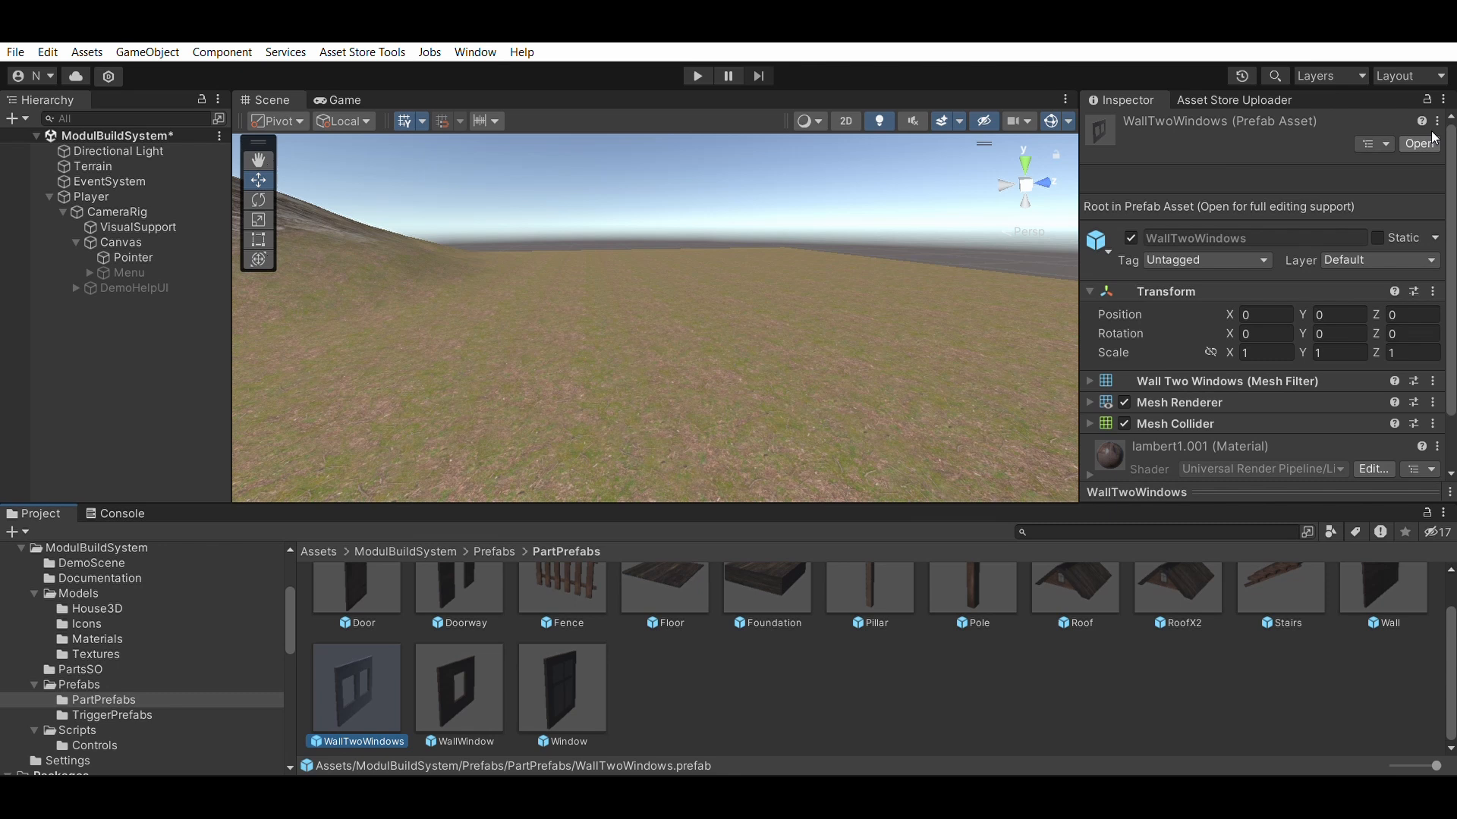
- Open the WallTwoWindows prefab for editing
click(1429, 139)
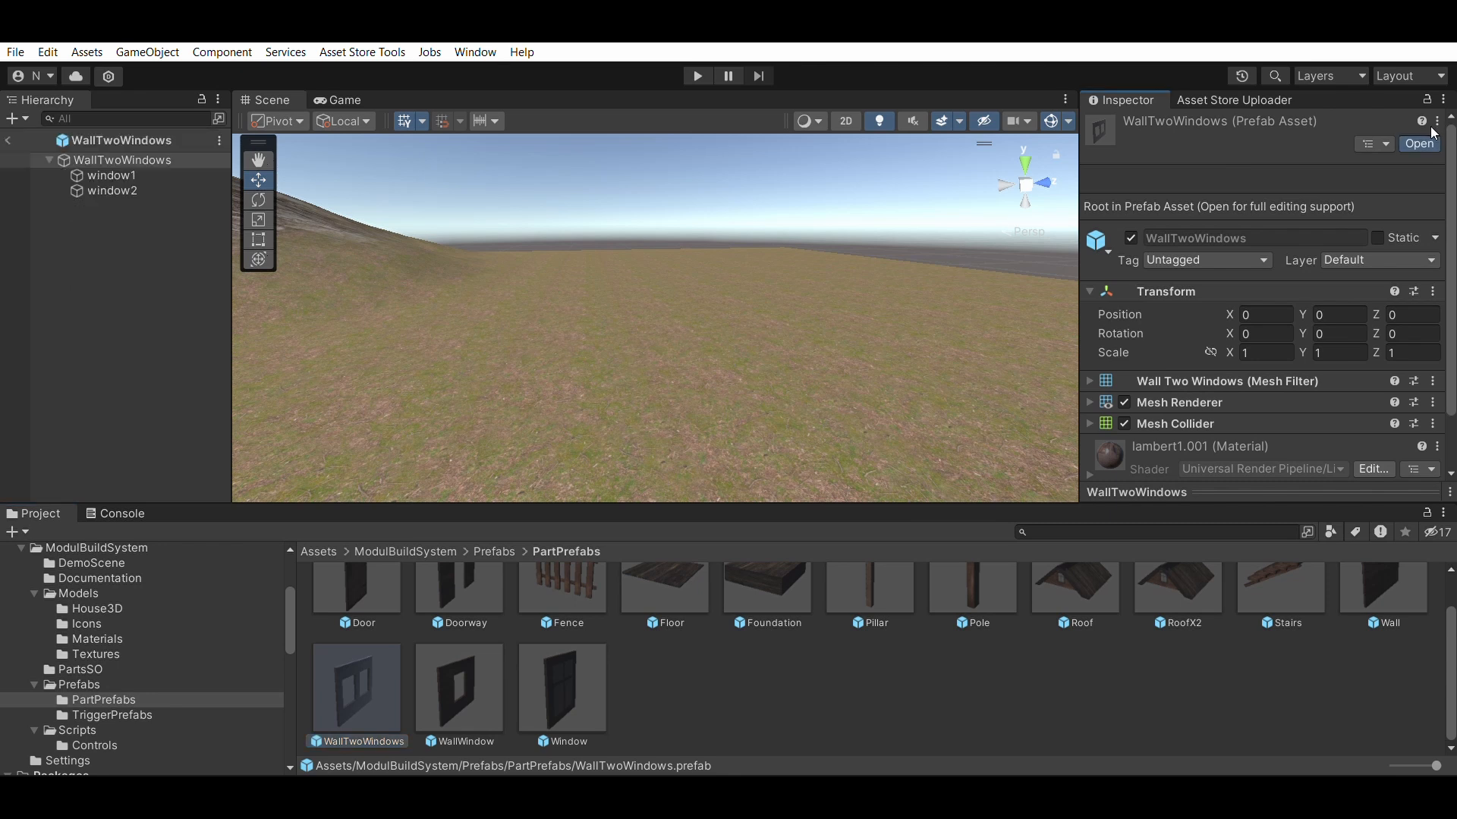
scroll(763, 290, up, 3)
middle_drag(693, 302, 662, 264)
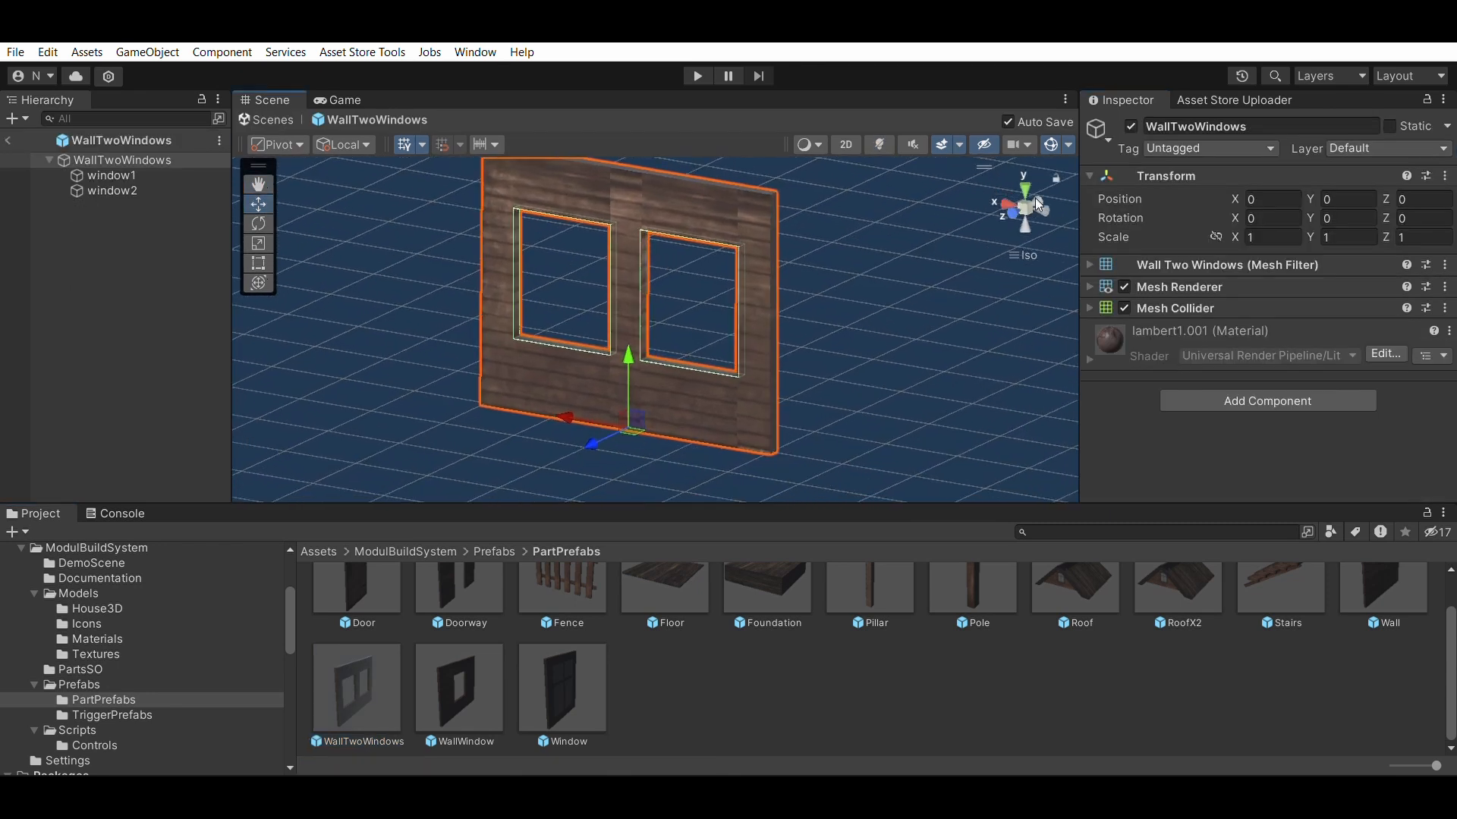
- Set window1's X position to -0.5 and fit its box collider to the wall's left opening as seen from the back
click(147, 176)
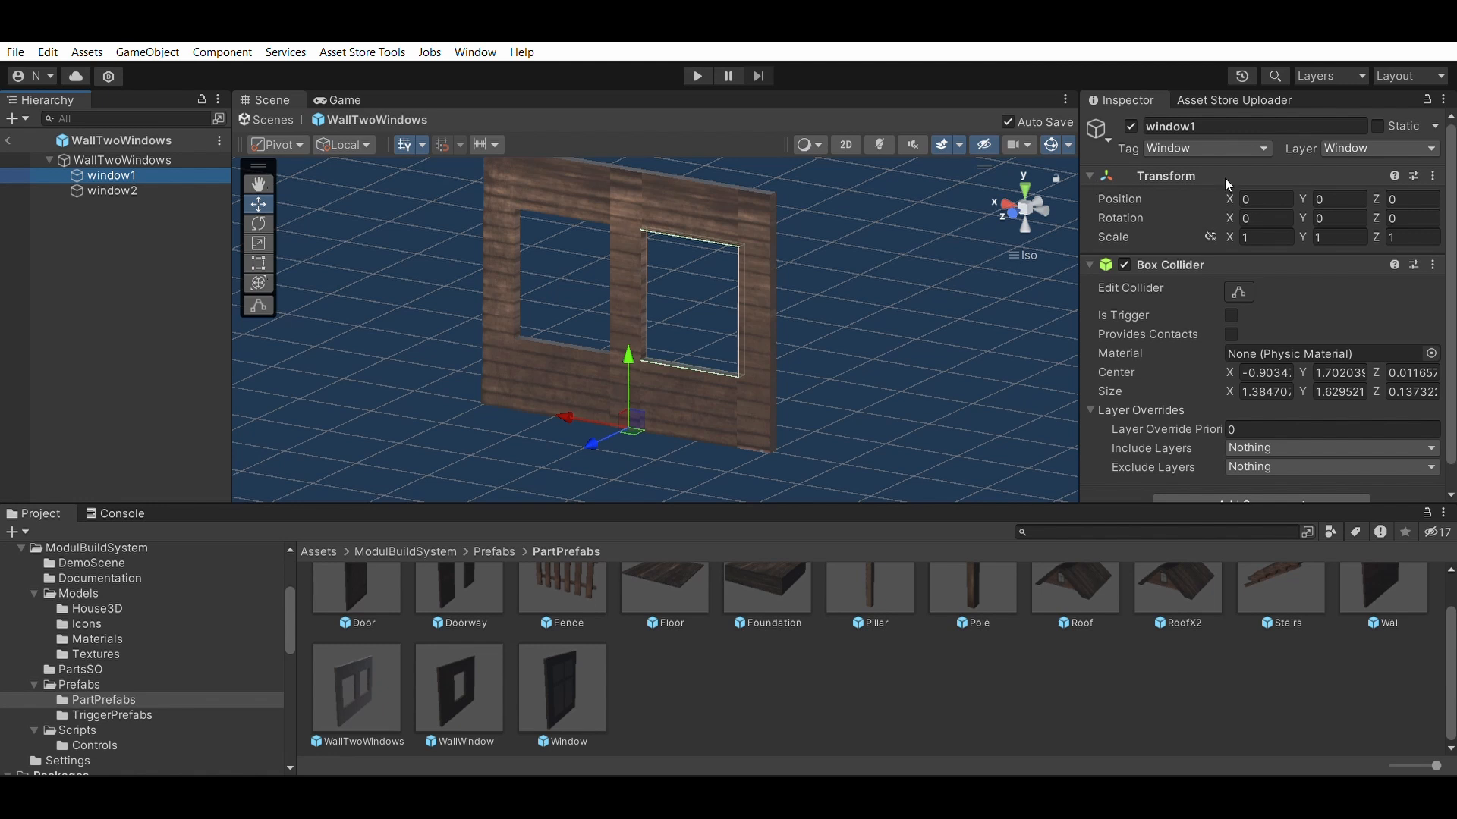
mouse_move(1224, 178)
mouse_down()
mouse_move(1246, 176)
mouse_move(1222, 183)
mouse_up()
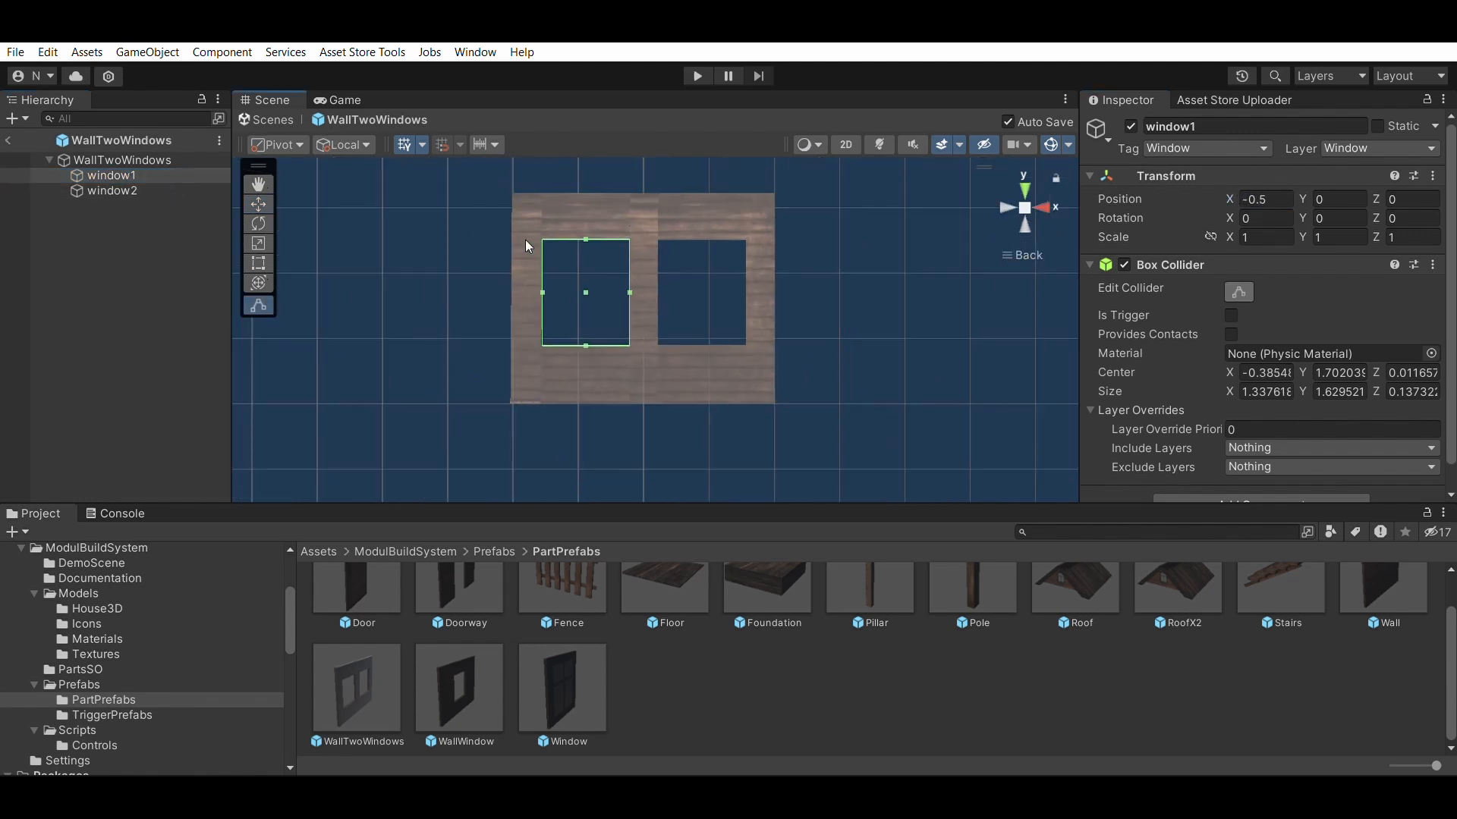
scroll(661, 257, down, 6)
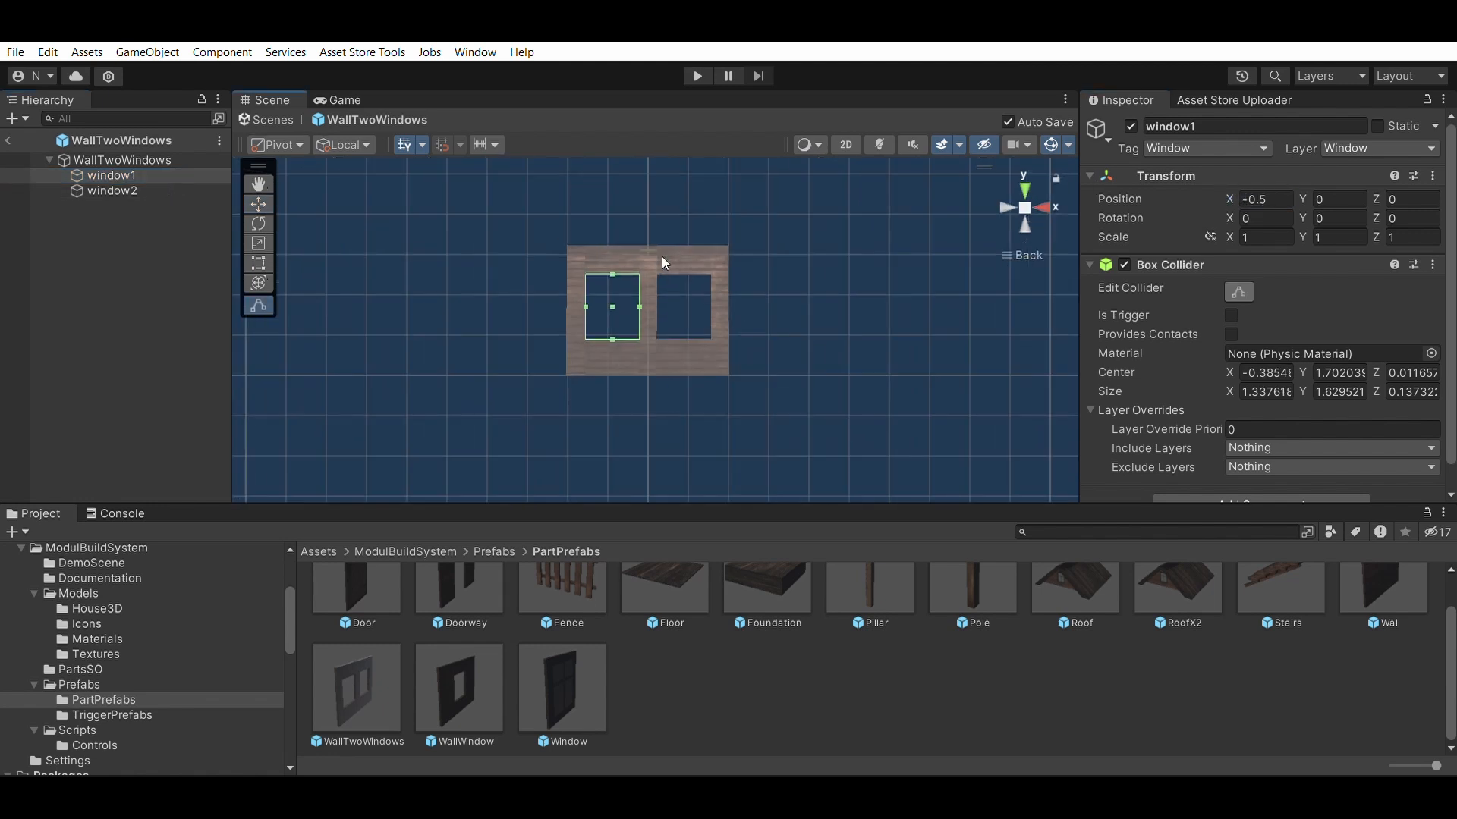
- Set the X position of window1 to -0.85 and of window2 to 0.85
click(129, 191)
key(w)
scroll(695, 267, up, 3)
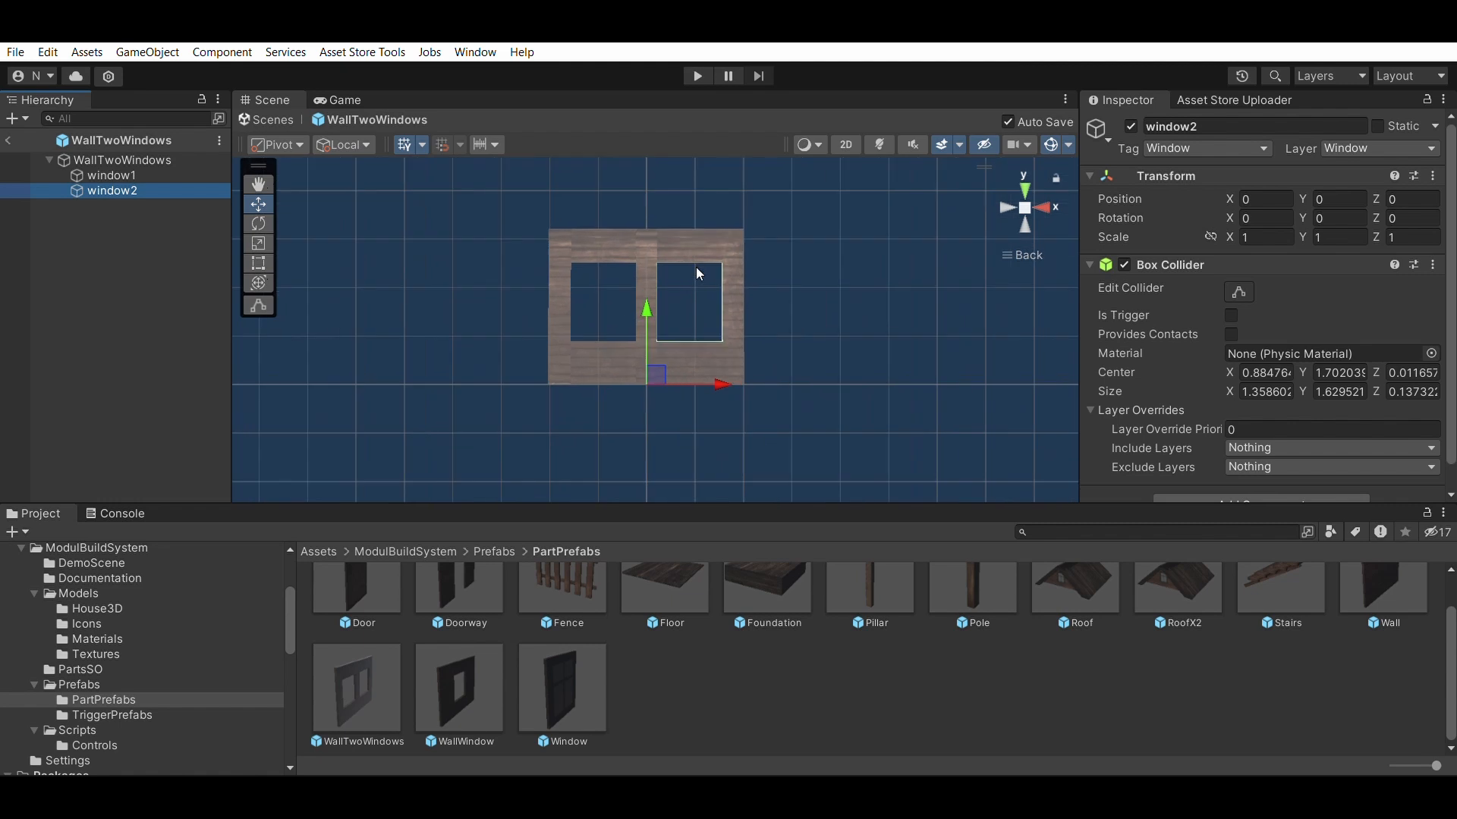
click(182, 175)
scroll(521, 263, up, 2)
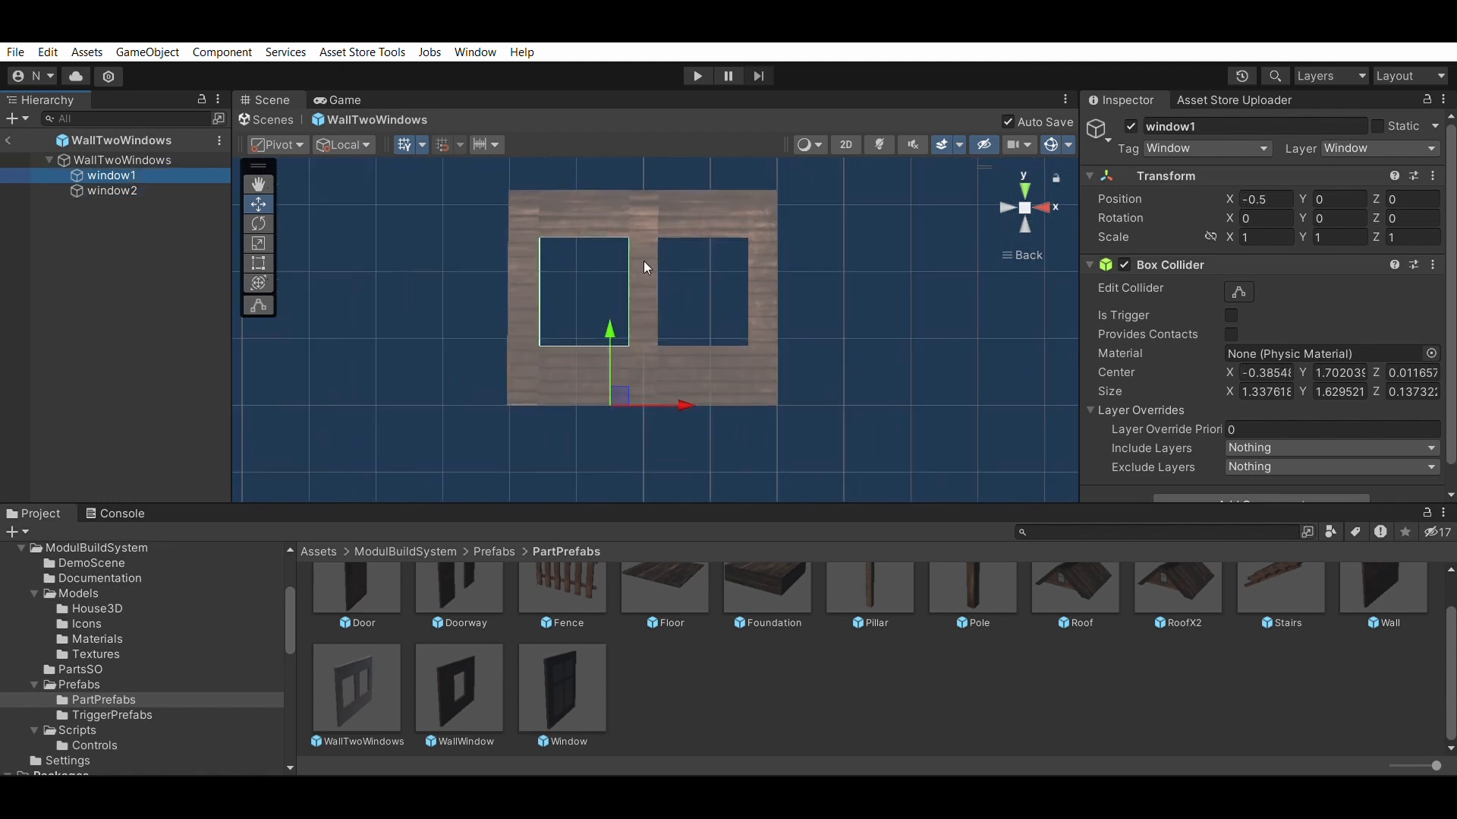
click(1265, 198)
text(-0.85)
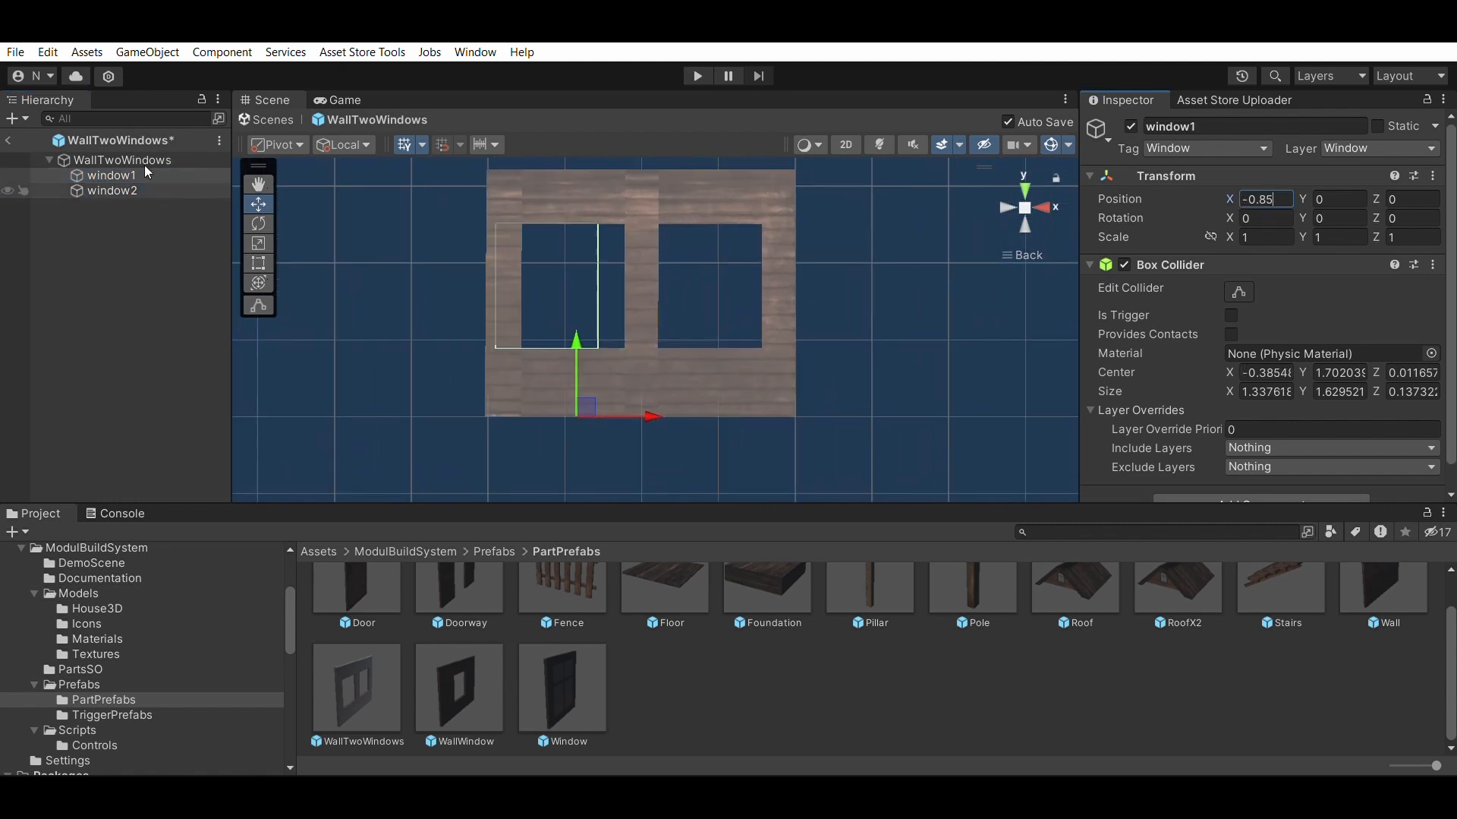
click(113, 190)
click(1264, 198)
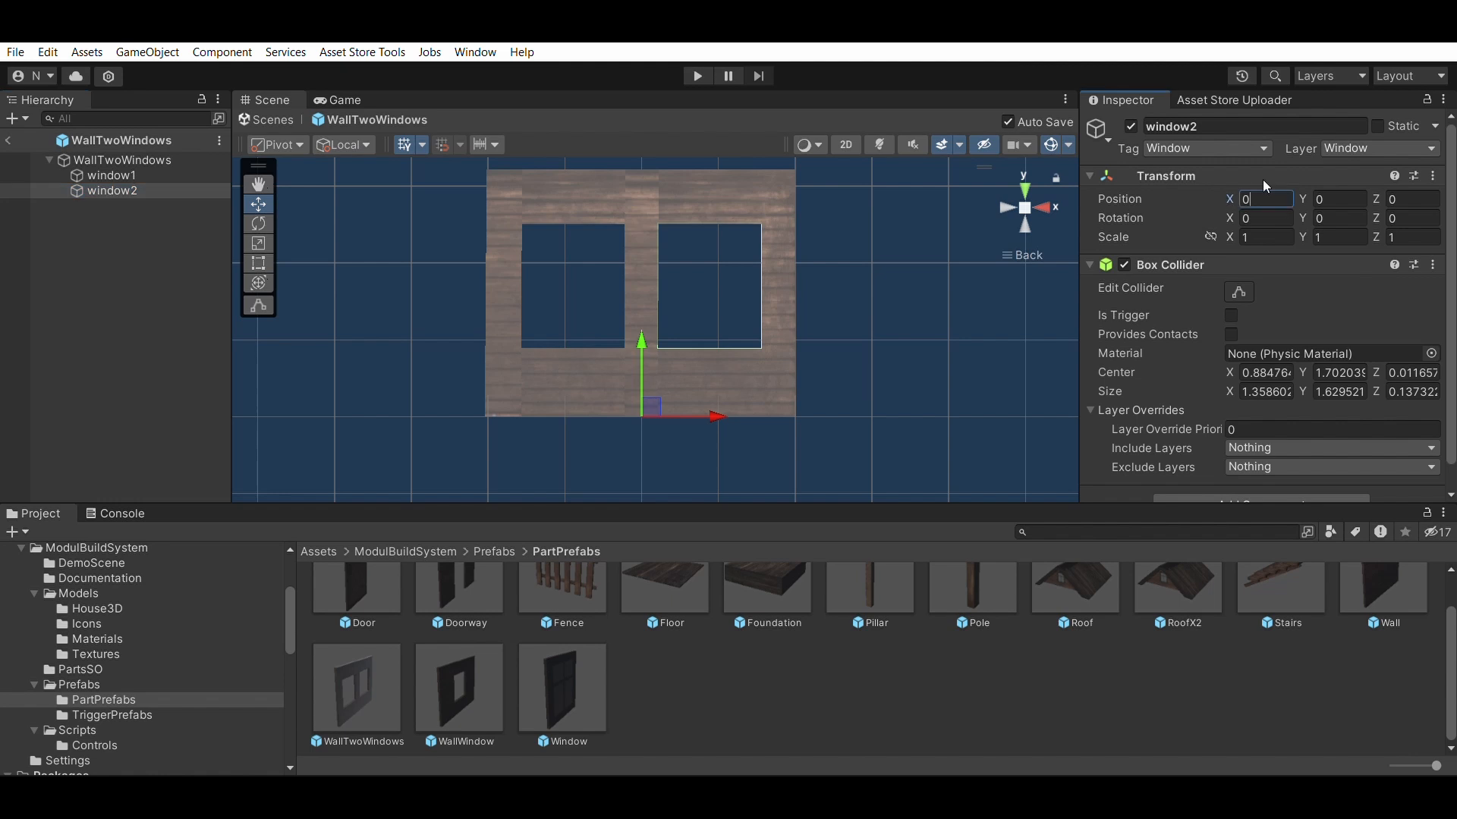
text(0.85)
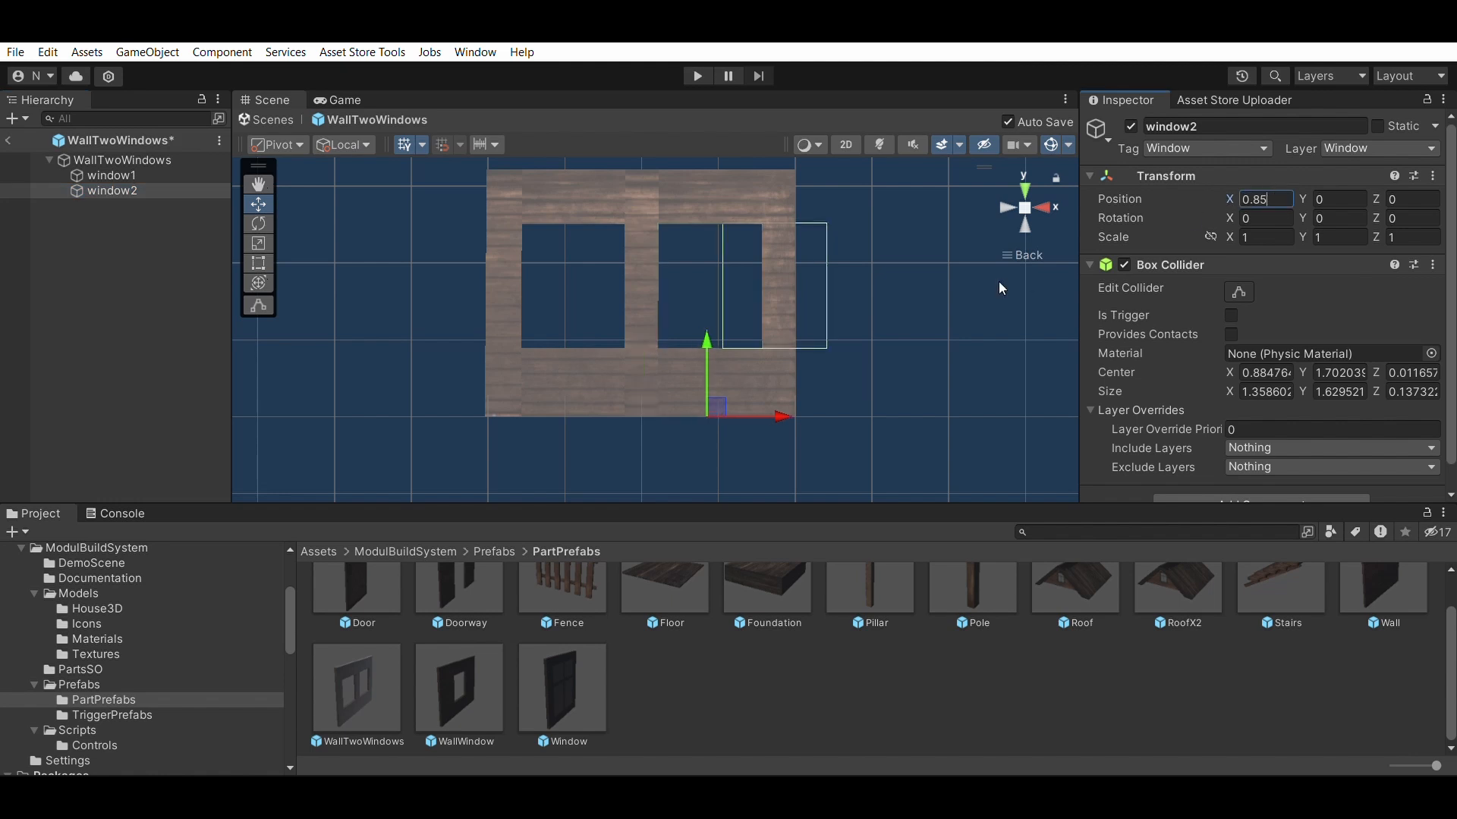
- Reshape the box colliders of window2 and window1 to fit their window openings in the wall
click(1240, 290)
drag(723, 286, 661, 278)
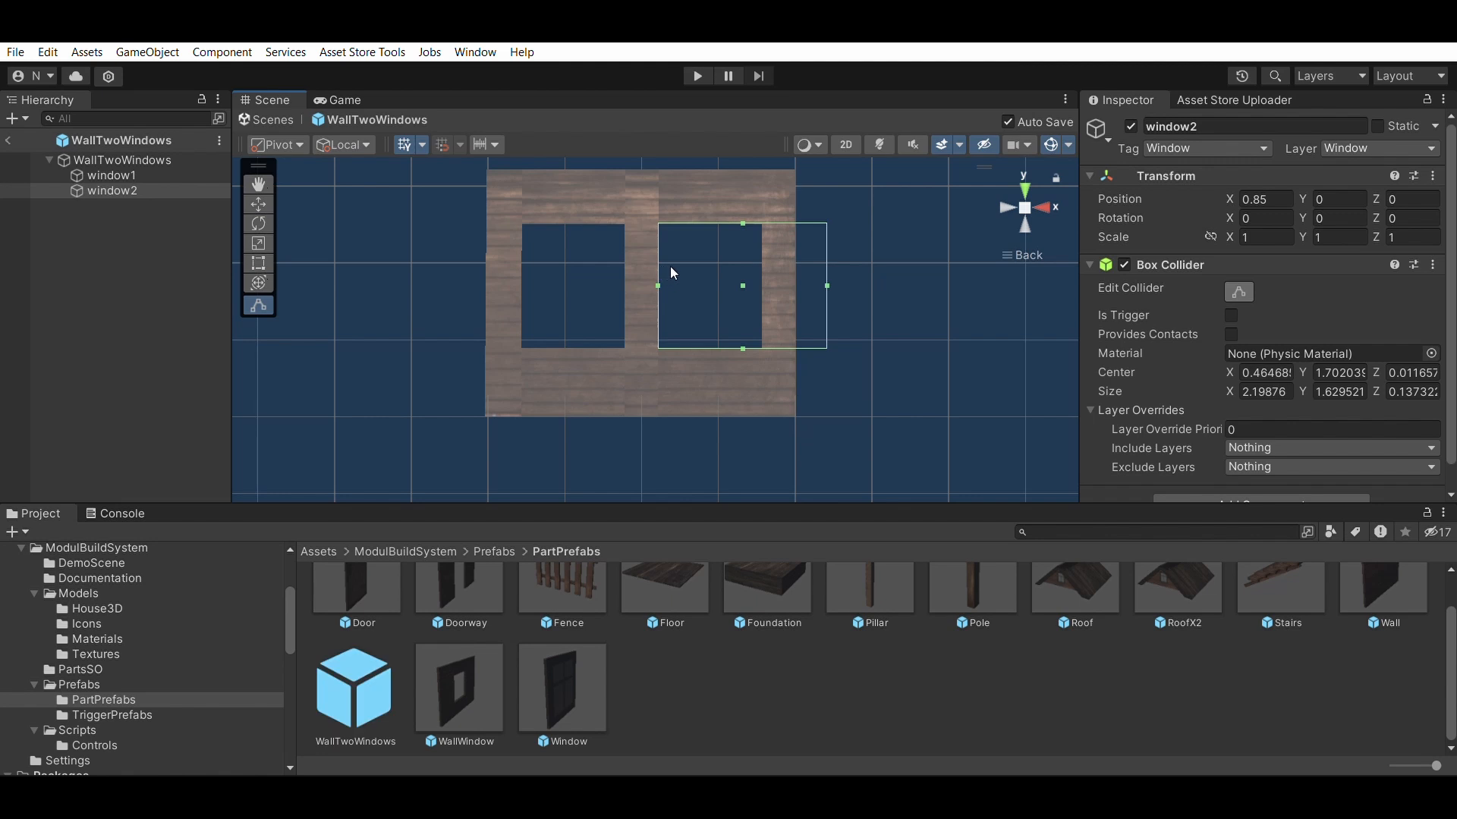
drag(826, 286, 761, 280)
click(182, 175)
drag(601, 277, 622, 266)
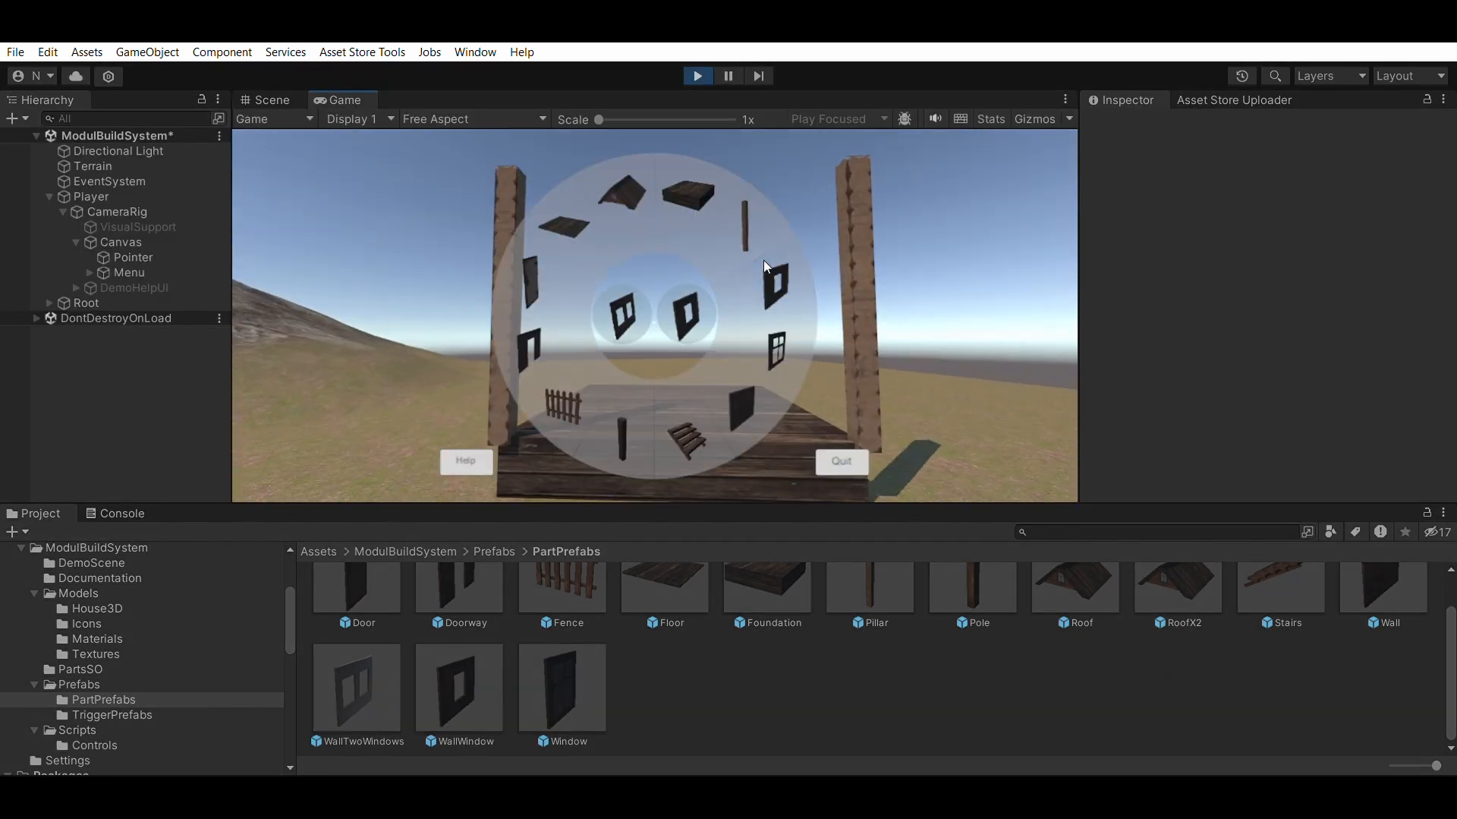
- Place the two-window wall from the WallWindow submenu between the two pillars on the foundation
click(622, 315)
click(654, 316)
key(a)
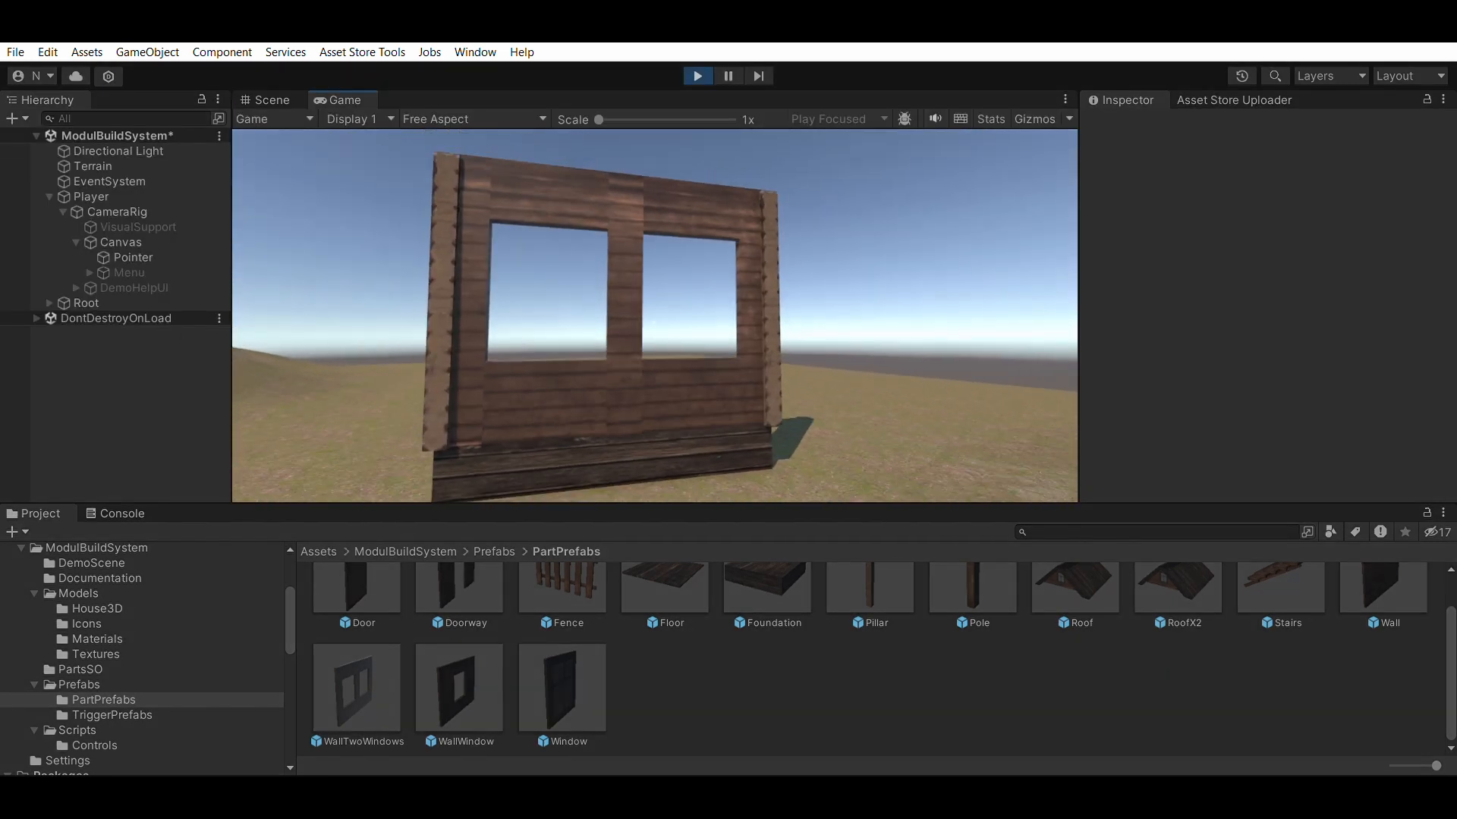
- Insert a window from the ring menu into each opening of the two-window wall and inspect the fit from several angles
right_click(654, 316)
click(758, 340)
click(654, 318)
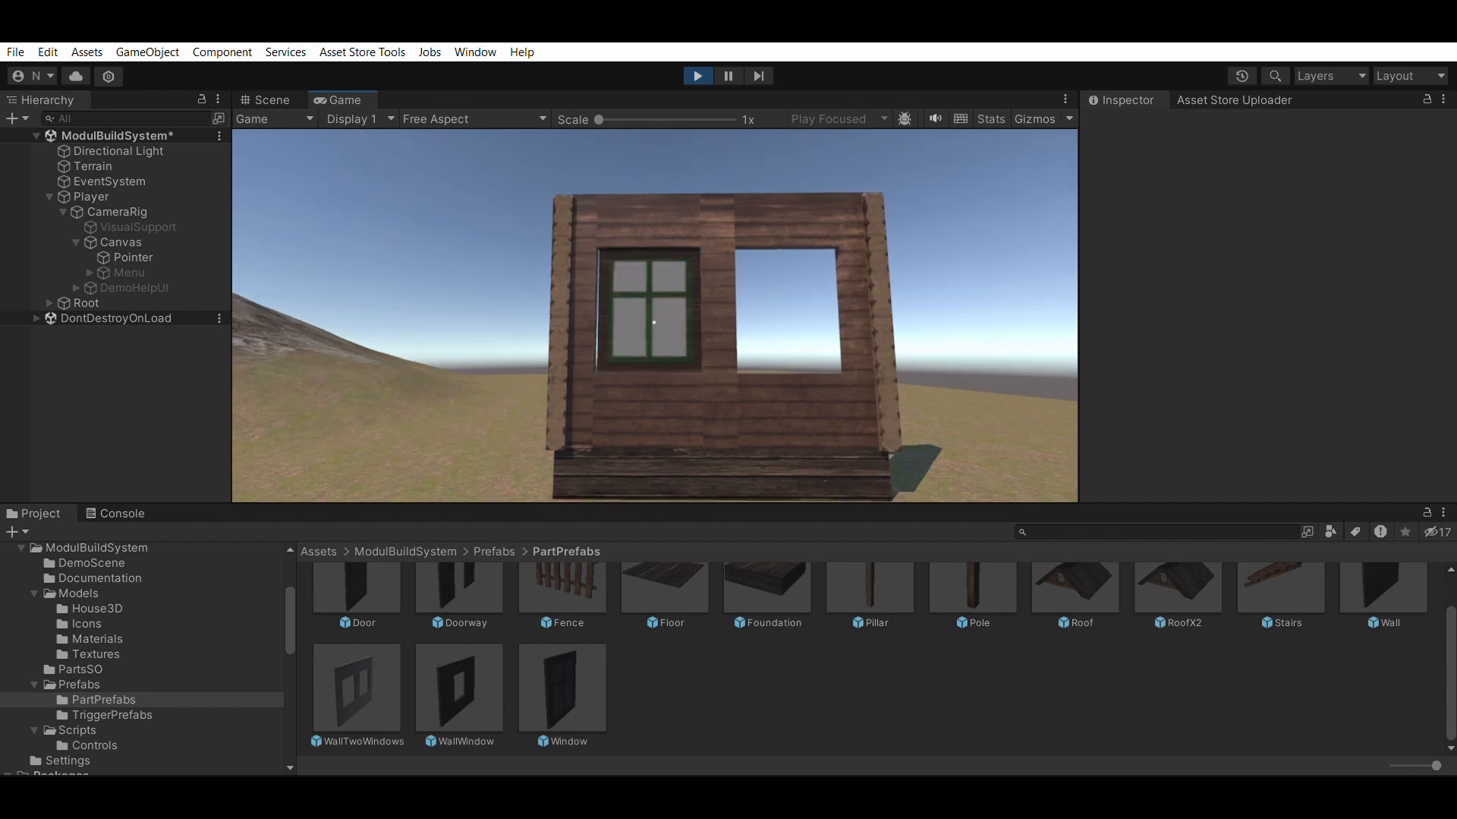
click(654, 323)
key(s)
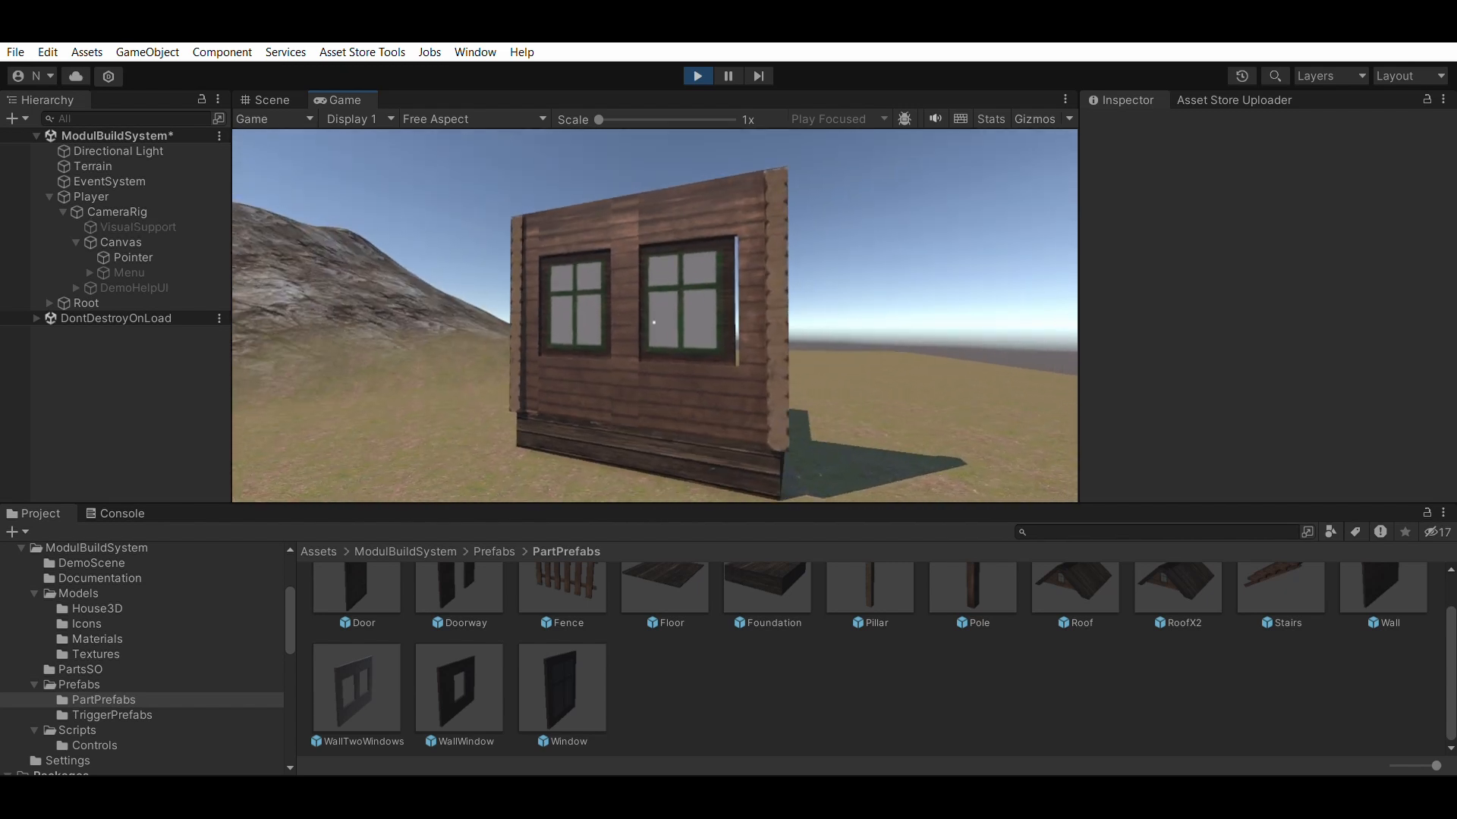
key(w)
key(s)
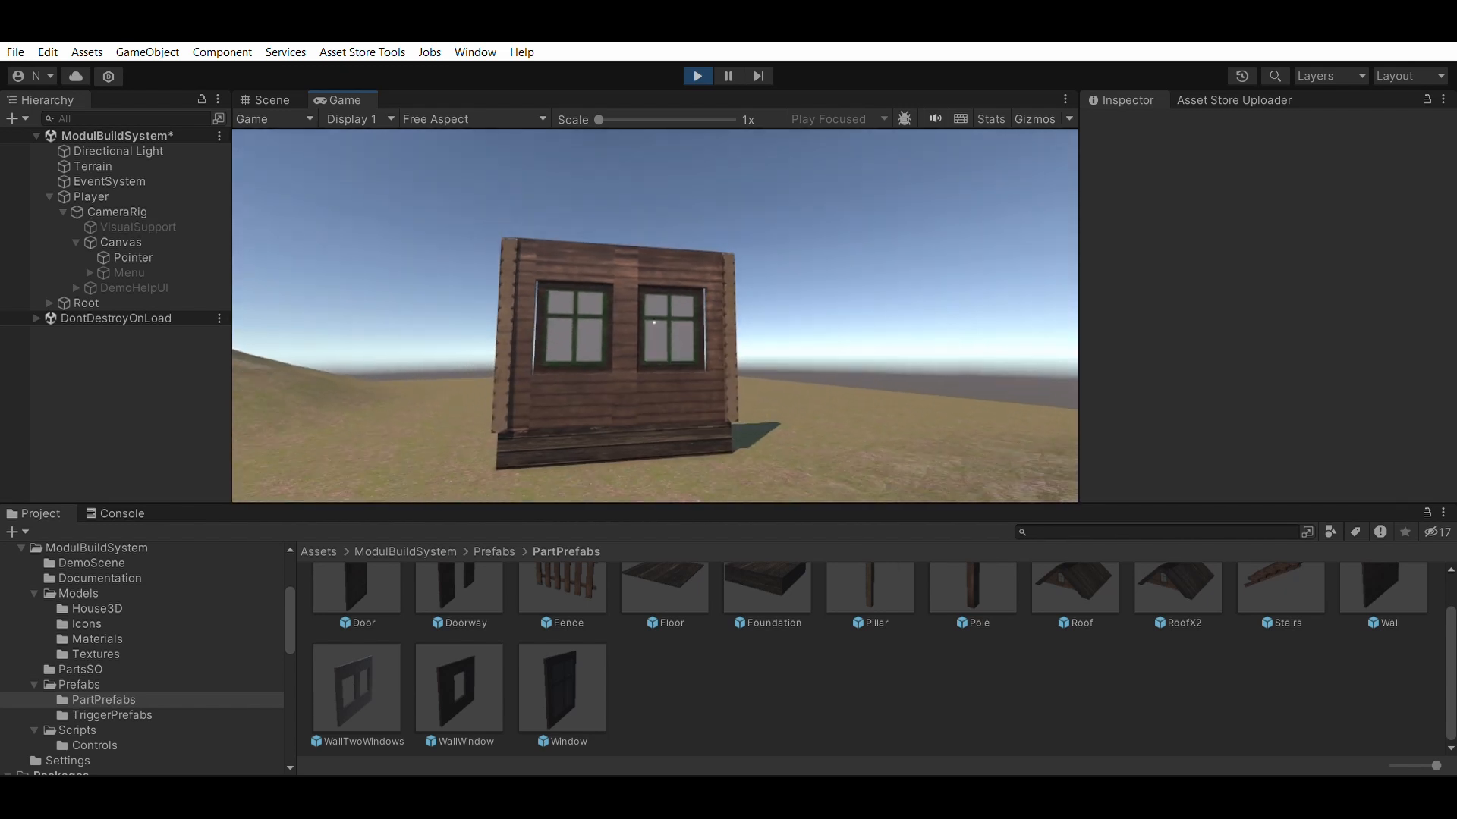